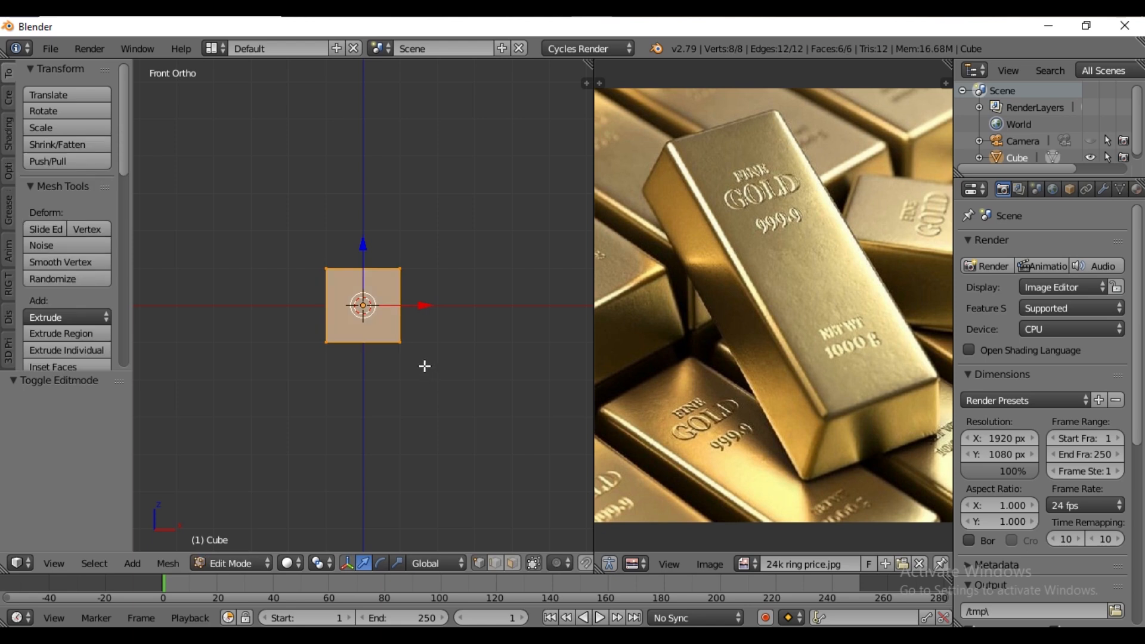
Scale the whole cube by 3 along the X axis.
key(s)
key(x)
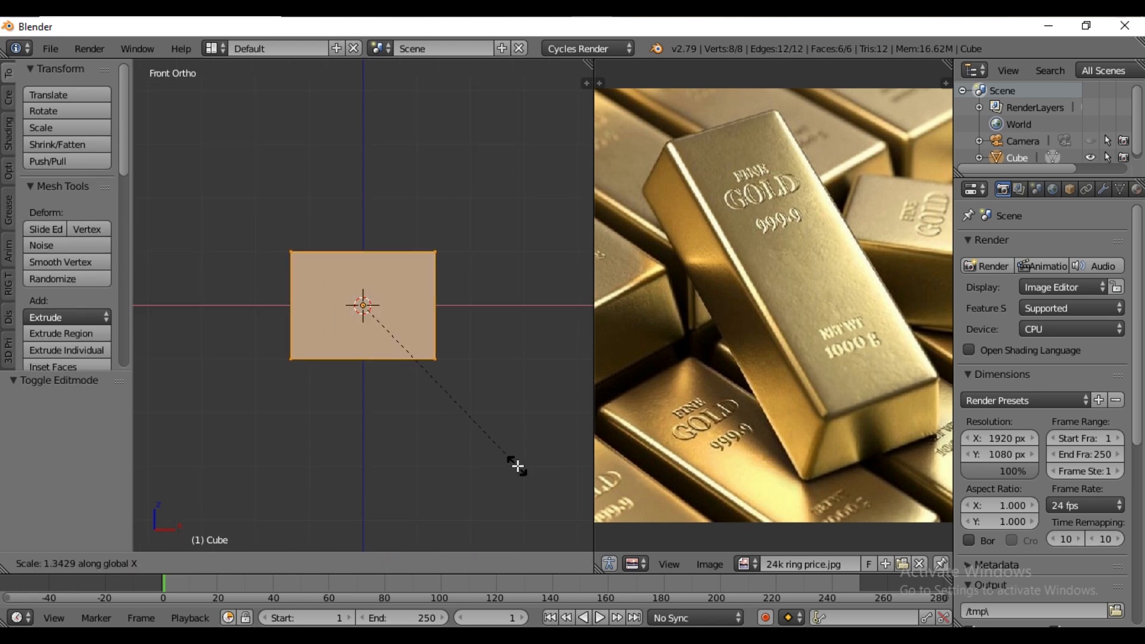
text(3)
key(Return)
Taper the block by scaling its top face to 0.9.
middle_drag(519, 466, 393, 281)
right_click(403, 282)
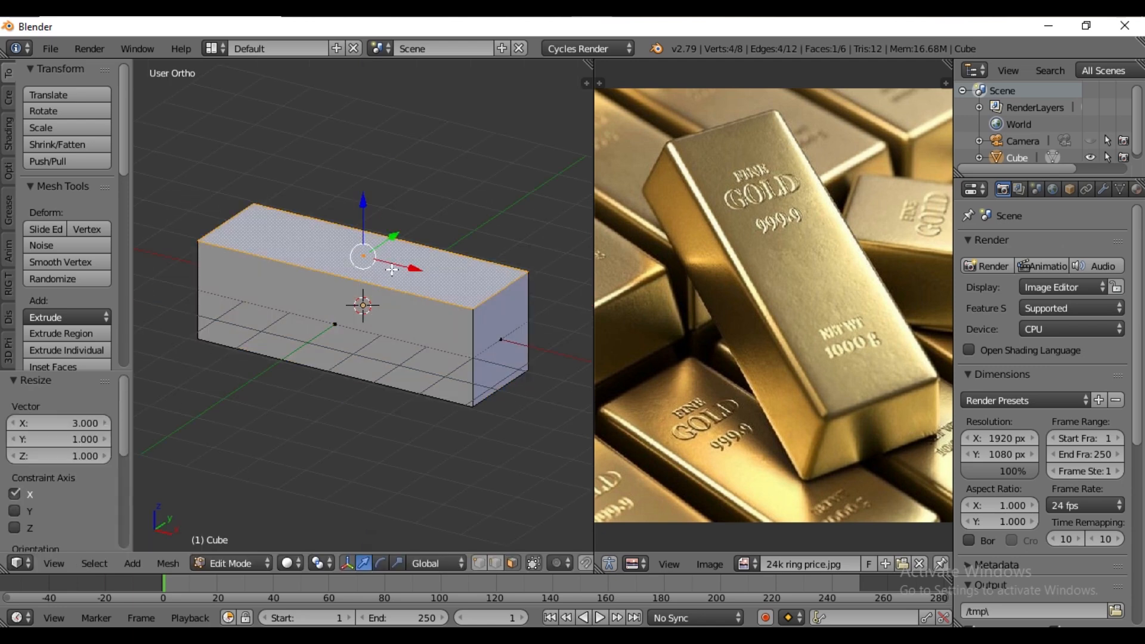
text(s)
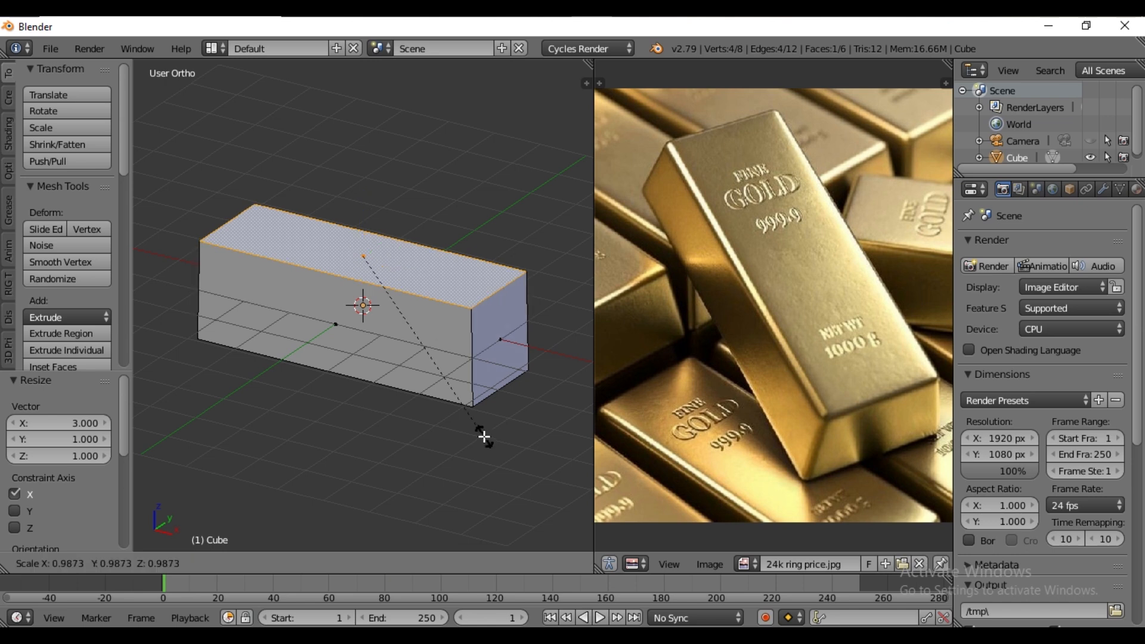
text(.9)
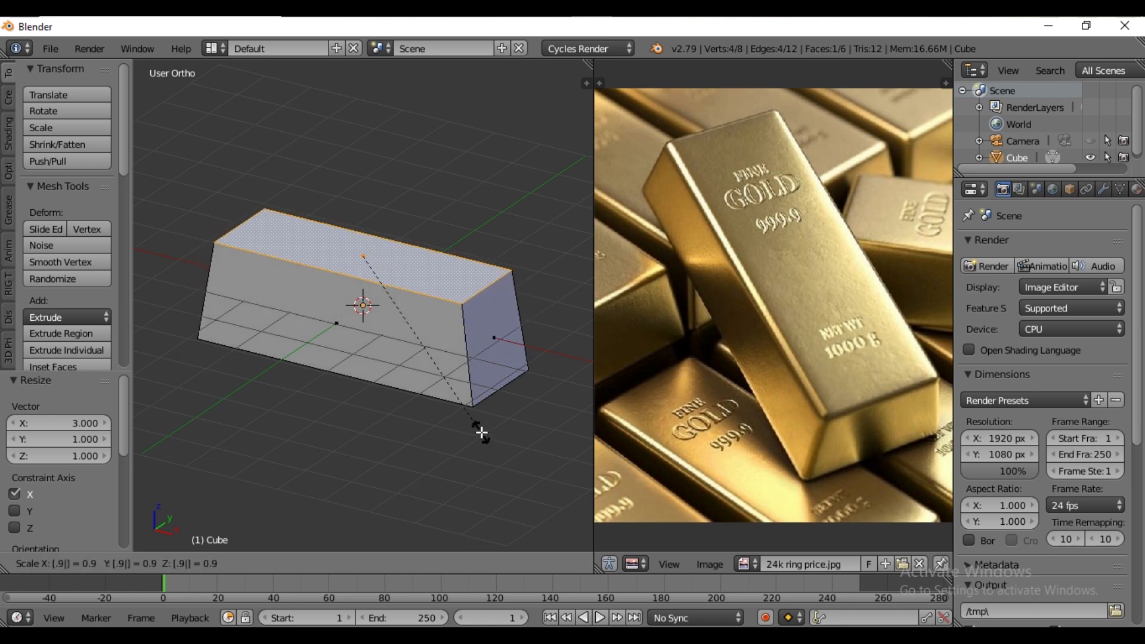
key(Return)
Flatten the whole block by scaling it to 0.7 along the Z axis.
key(KP_1)
key(ctrl+alt+s)
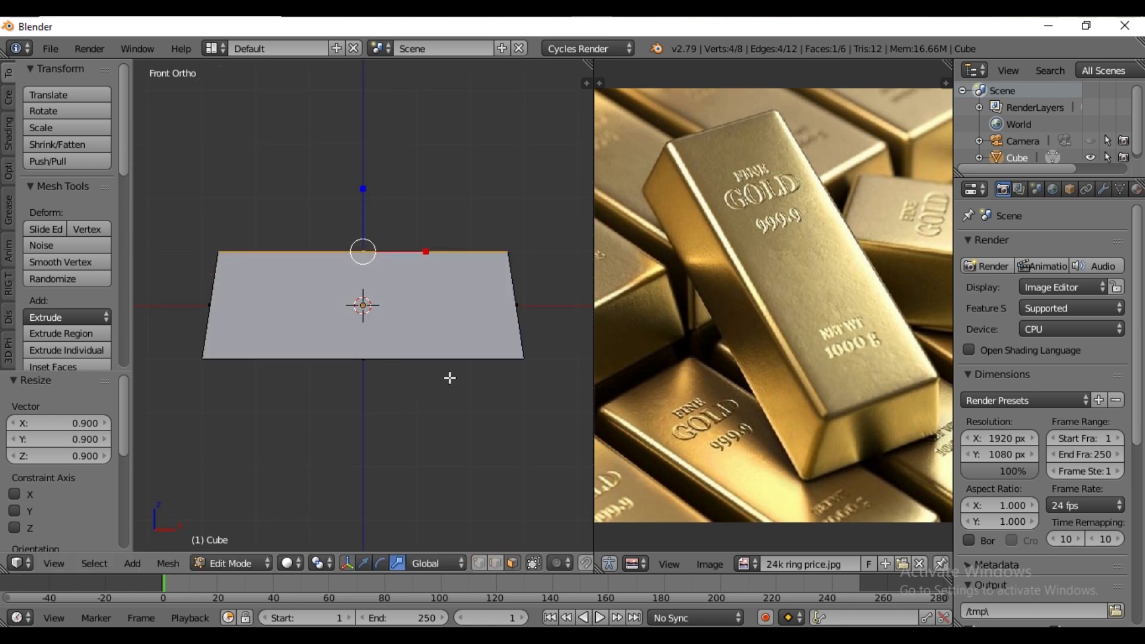
key(a)
key(a)
drag(362, 242, 366, 255)
text(.7)
key(Return)
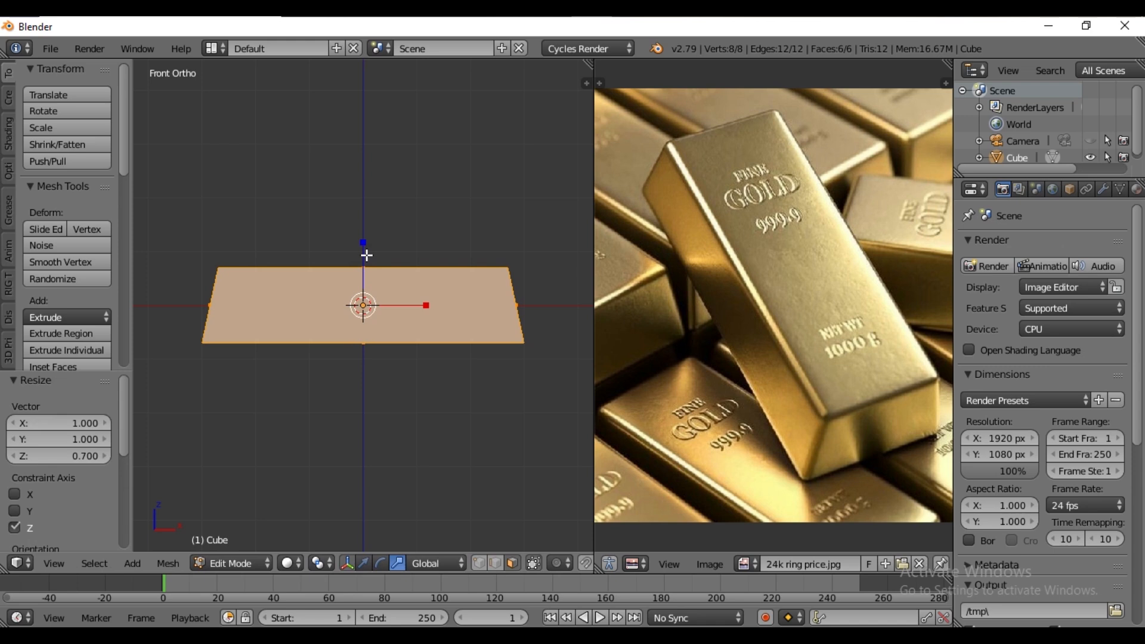
Shrink the entire bar mesh uniformly to 0.1 of its size.
middle_drag(366, 256, 358, 355)
key(ctrl+alt+g)
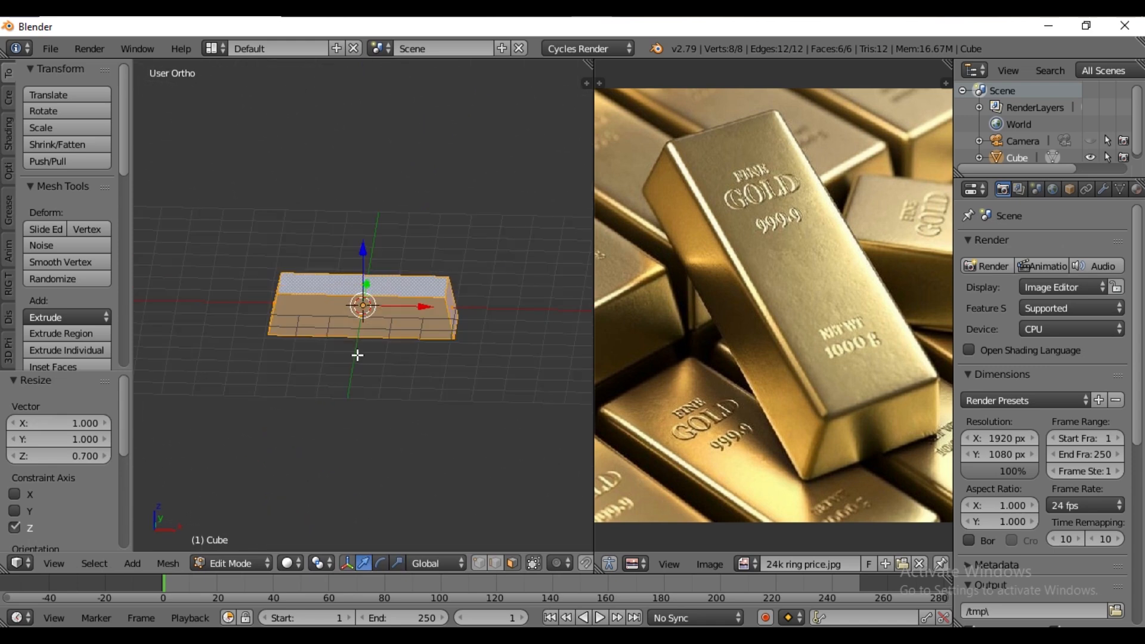
text(s)
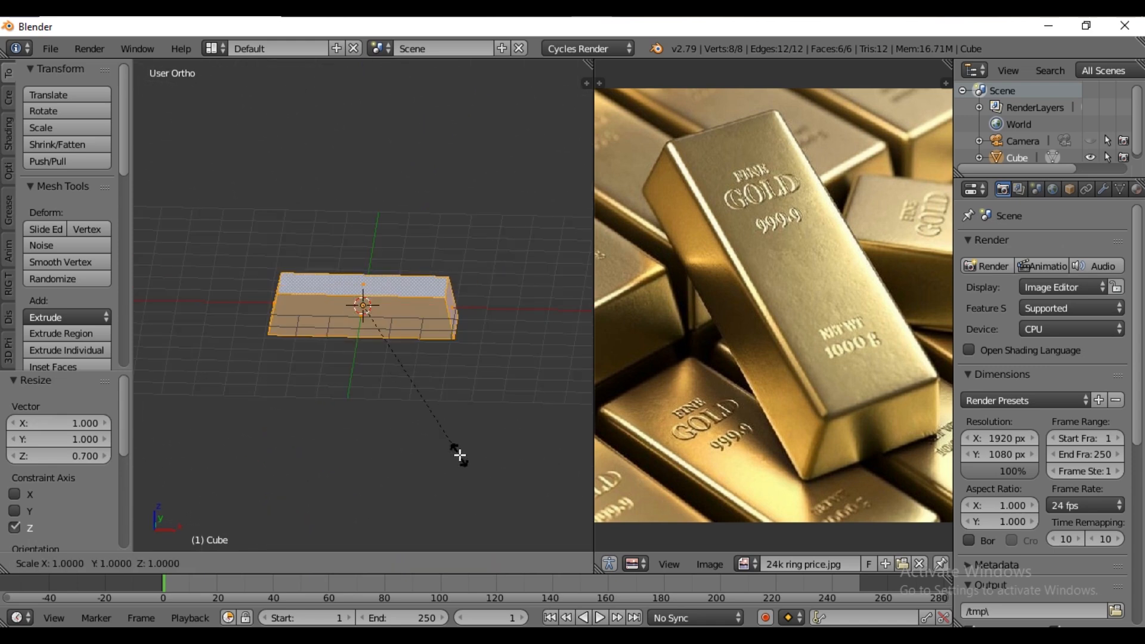
text(.1)
key(Return)
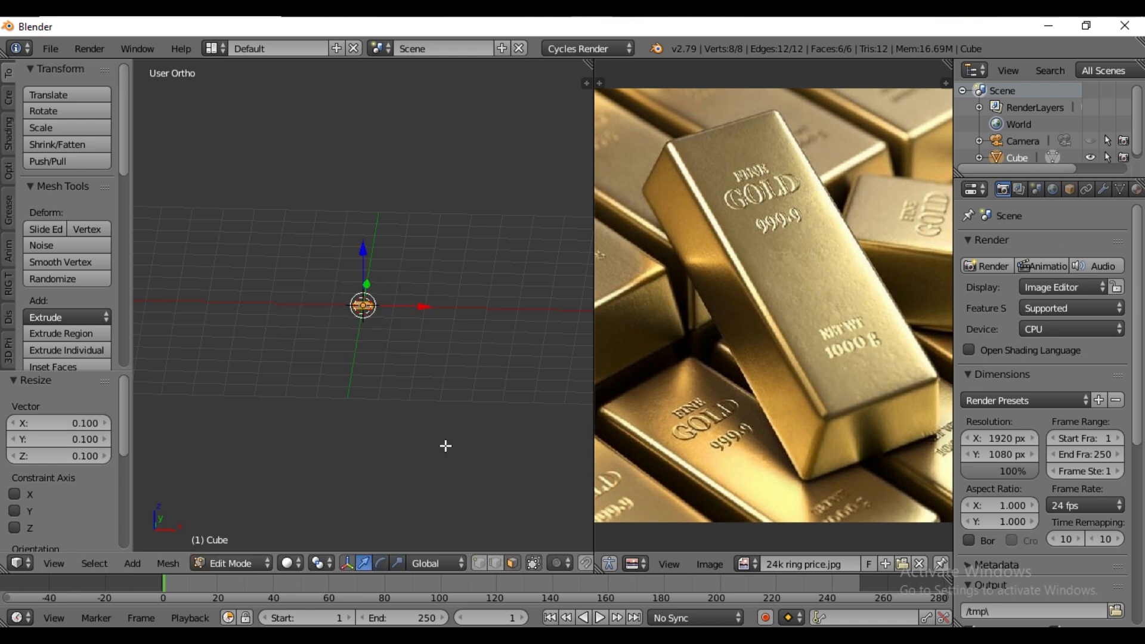
Unwrap only the bar's top face with the standard Unwrap method.
scroll(445, 444, up, 8)
scroll(443, 441, up, 7)
middle_drag(445, 440, 415, 441)
right_click(390, 263)
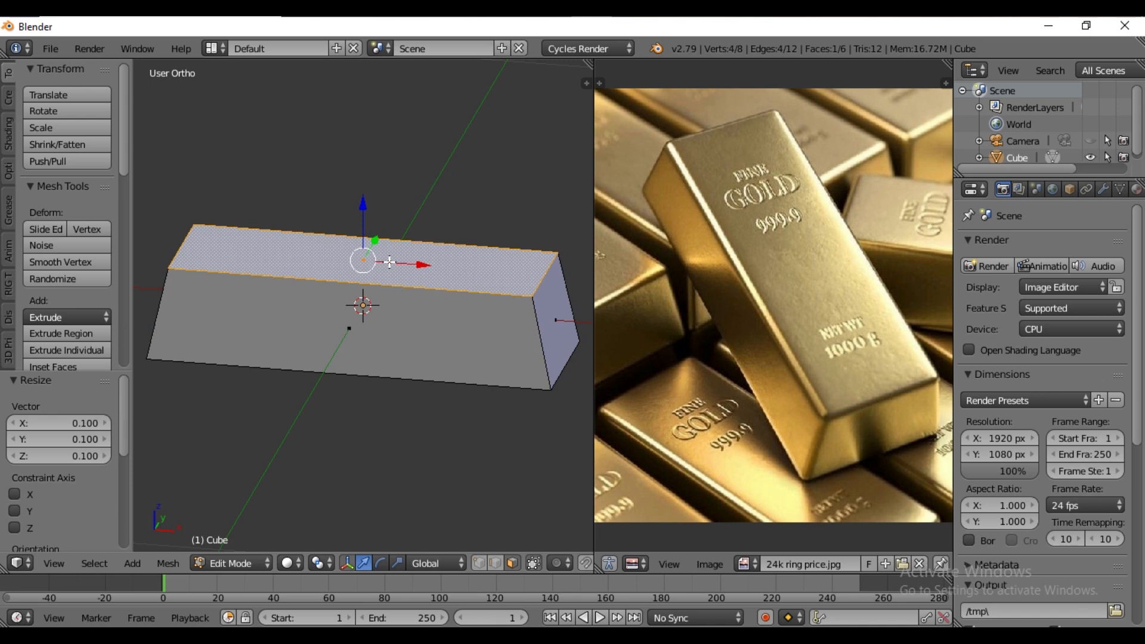
key(u)
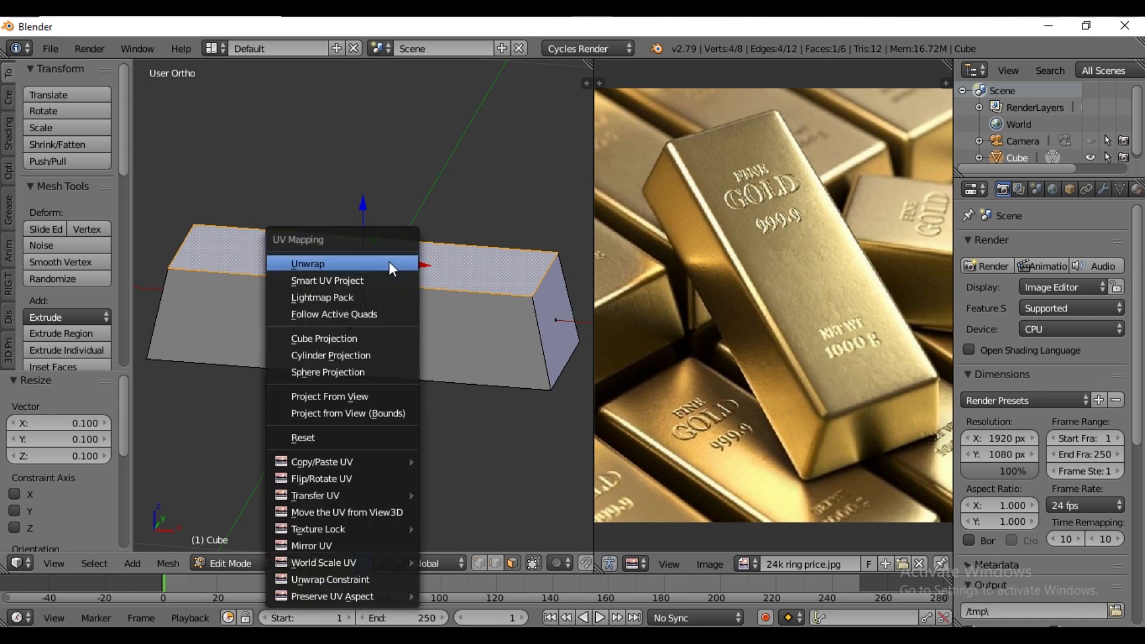
click(388, 262)
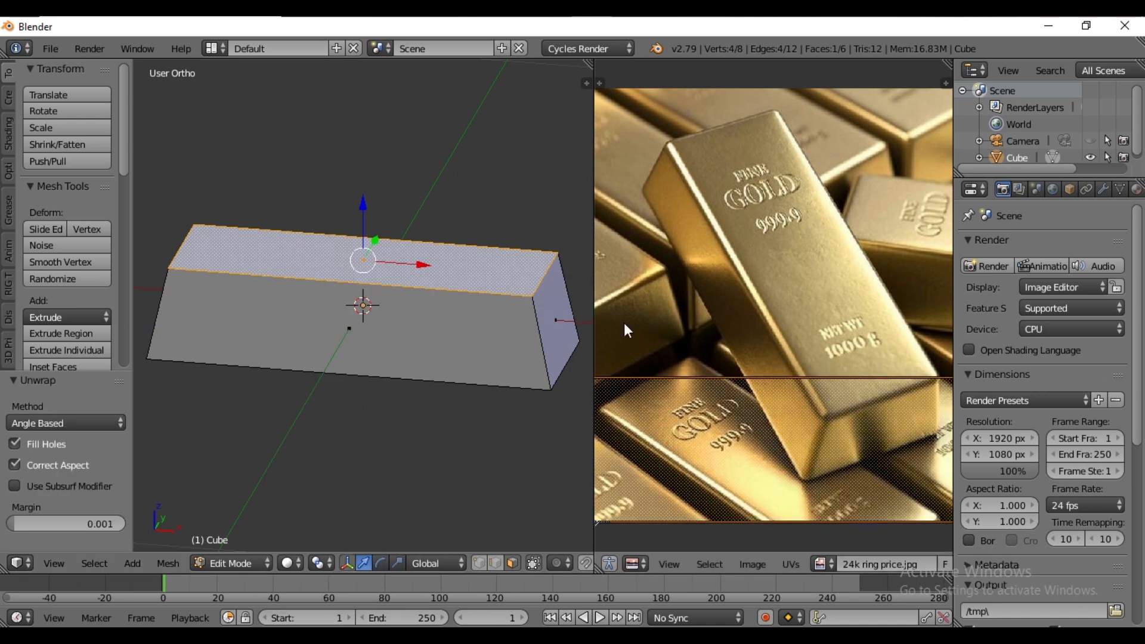
Deselect everything and add 15 evenly spaced crosswise loop cuts along the bar's length.
scroll(743, 436, down, 3)
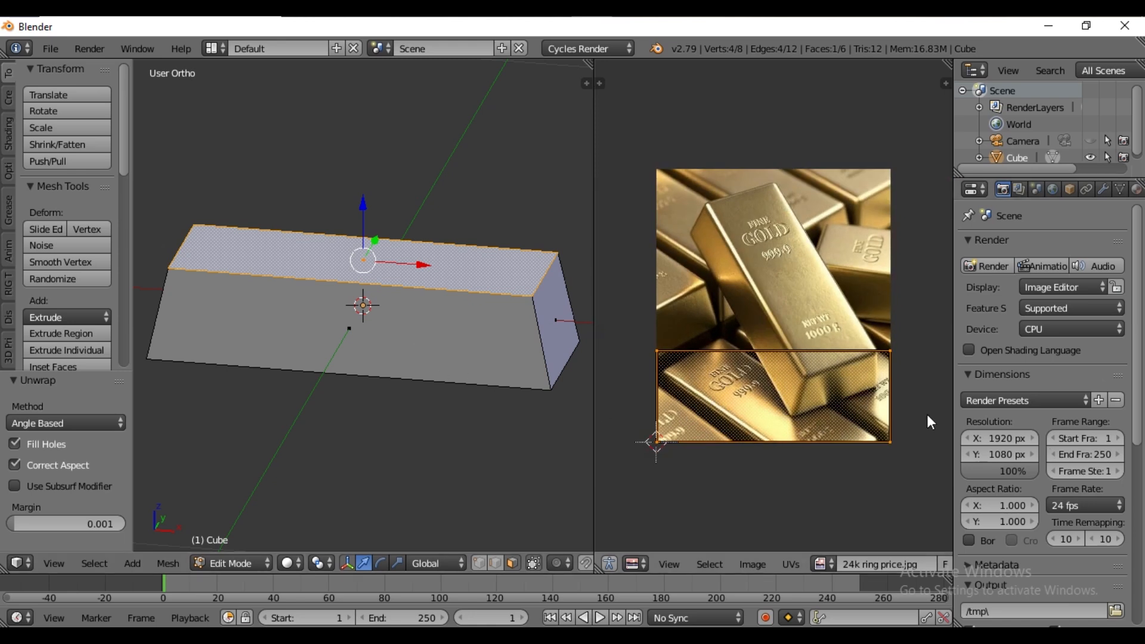
scroll(788, 394, up, 2)
key(a)
key(ctrl+r)
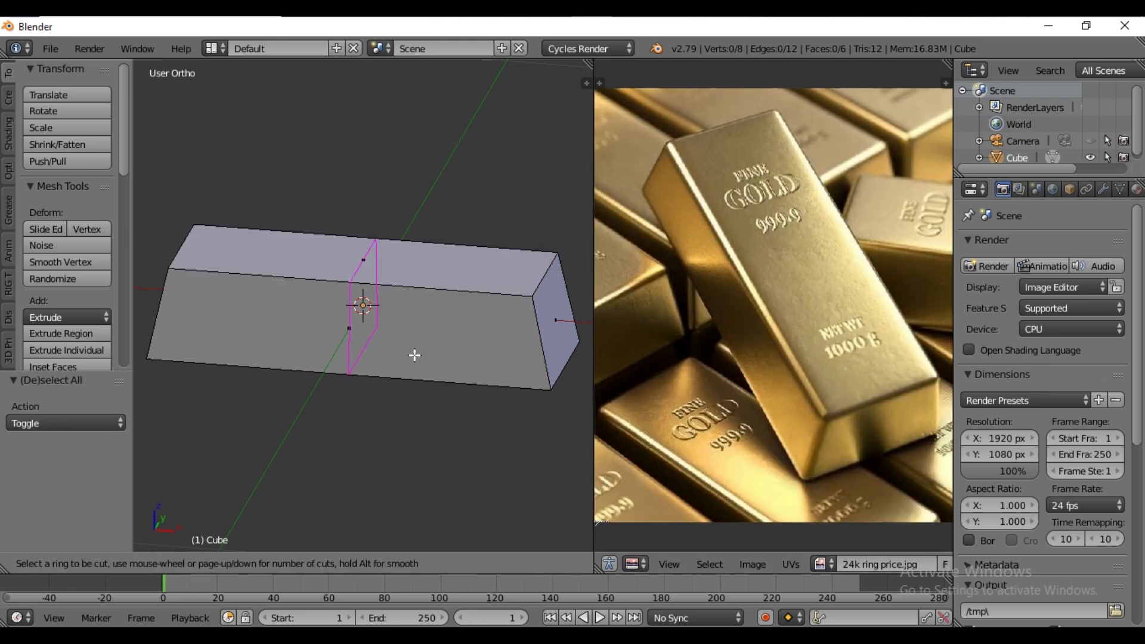
scroll(408, 353, up, 14)
click(407, 352)
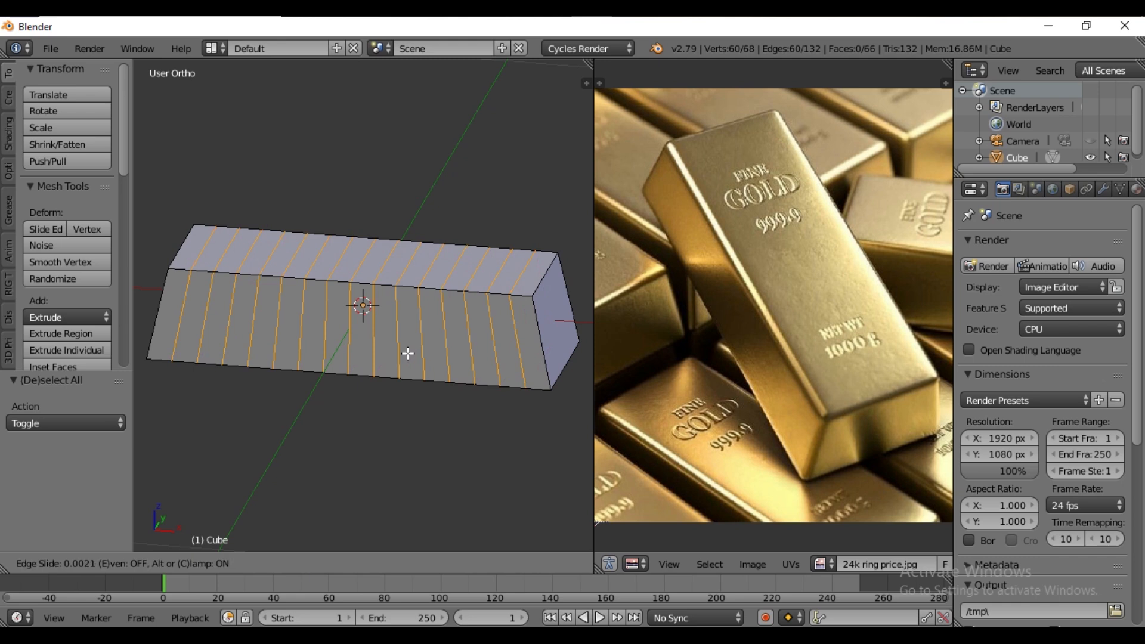
click(407, 353)
Add five evenly spaced horizontal loop cuts around the bar's sides to divide its height.
middle_drag(403, 355, 501, 360)
key(ctrl+r)
scroll(327, 358, up, 3)
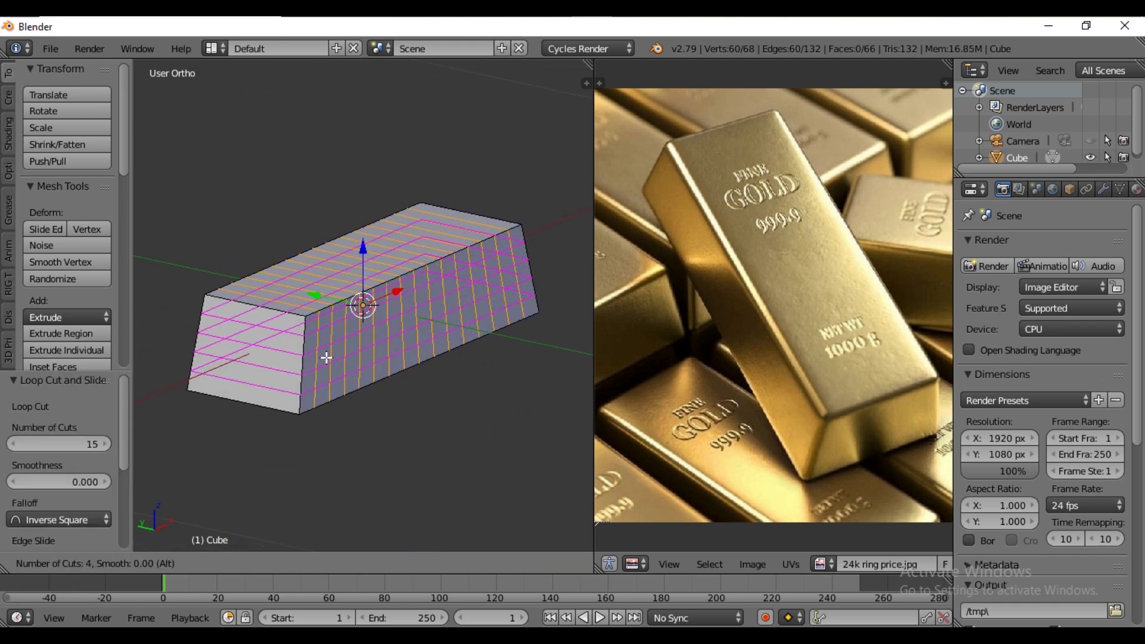
scroll(327, 357, down, 1)
click(326, 358)
right_click(328, 358)
Add five evenly spaced lengthwise loop cuts across the bar's width, leaving them centred.
middle_drag(328, 358, 353, 357)
key(ctrl+r)
scroll(378, 370, up, 2)
click(378, 370)
right_click(381, 369)
In Object Mode, add a Subdivision Surface modifier with viewport level 2 to the bar and shade it smooth.
key(Tab)
click(1104, 191)
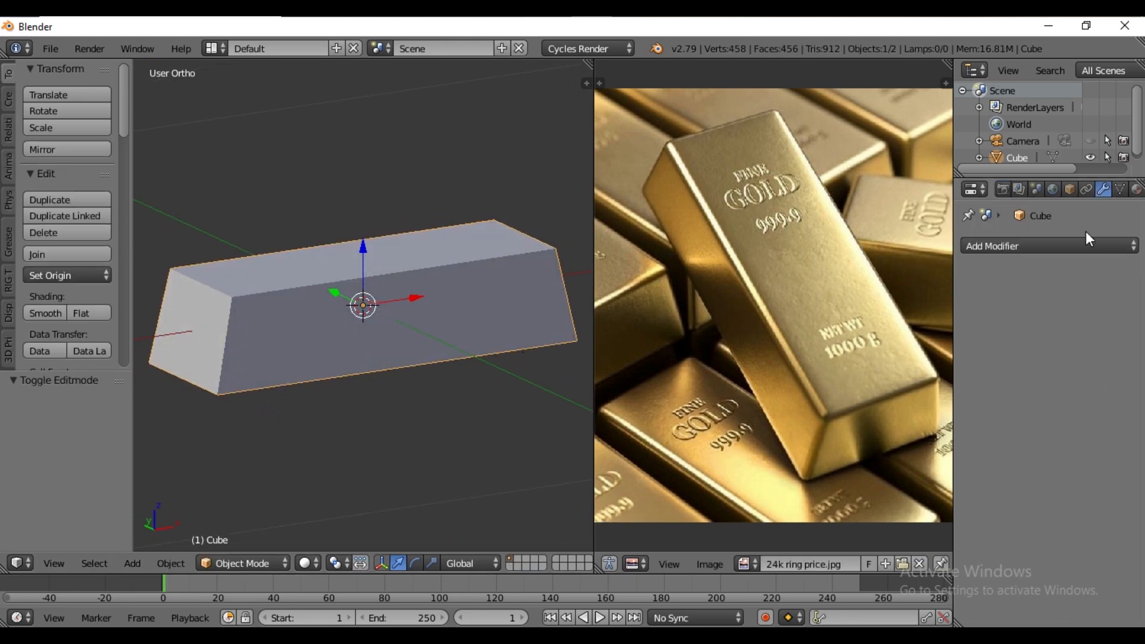
click(1077, 247)
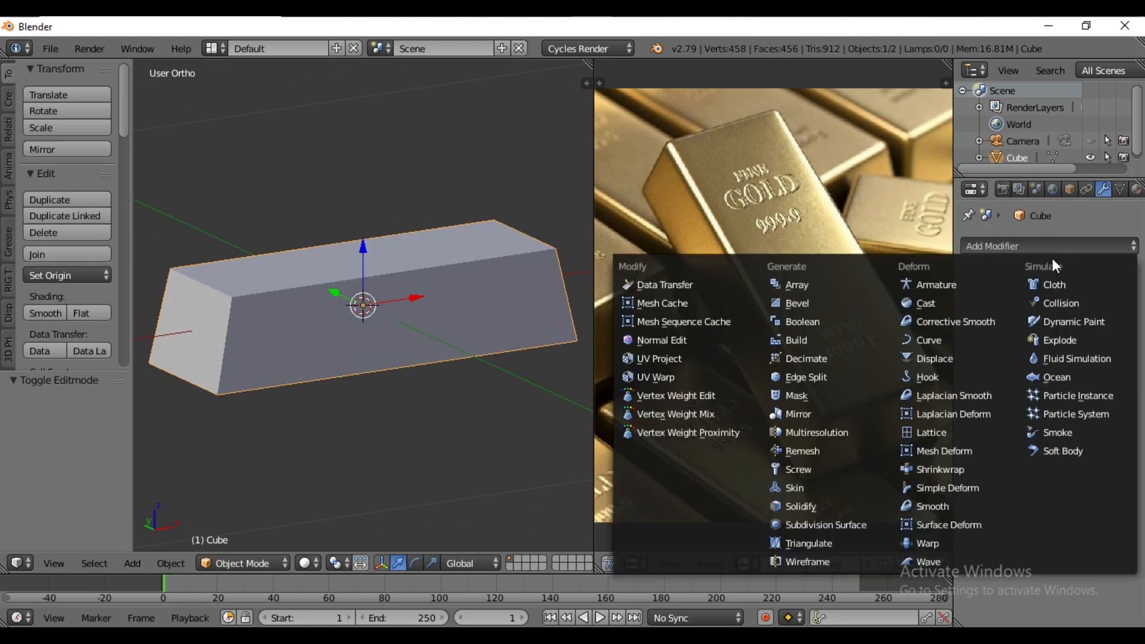
click(822, 522)
click(1040, 356)
middle_drag(488, 364, 253, 399)
click(39, 313)
middle_drag(346, 402, 413, 399)
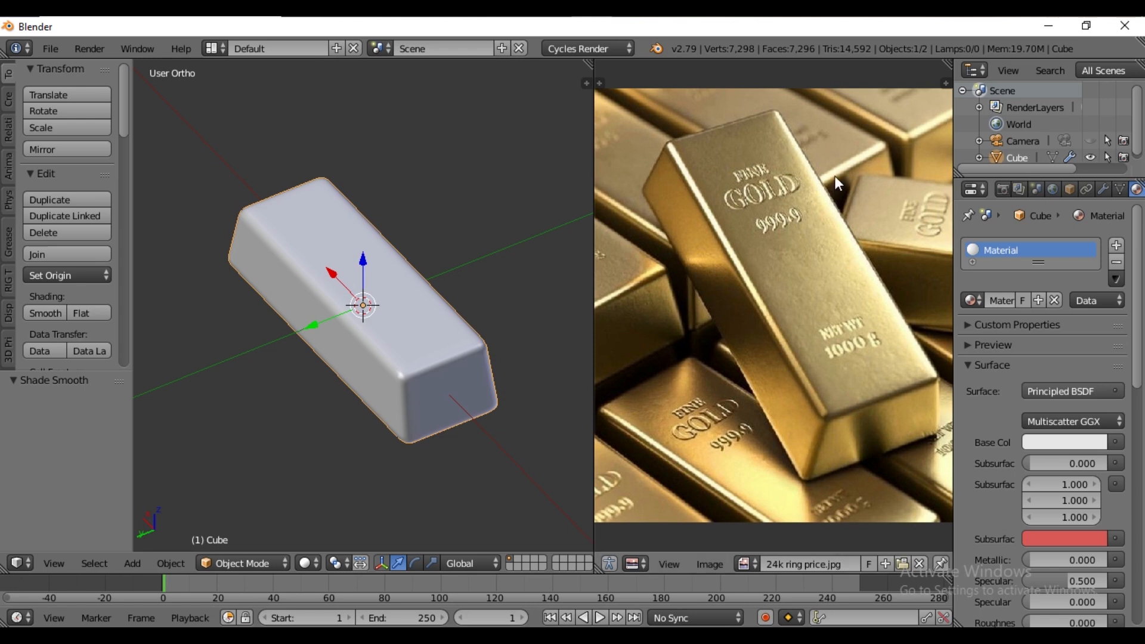
Split the image editor area in two and turn the lower half into a Node Editor with its sidebar hidden.
drag(949, 64, 928, 314)
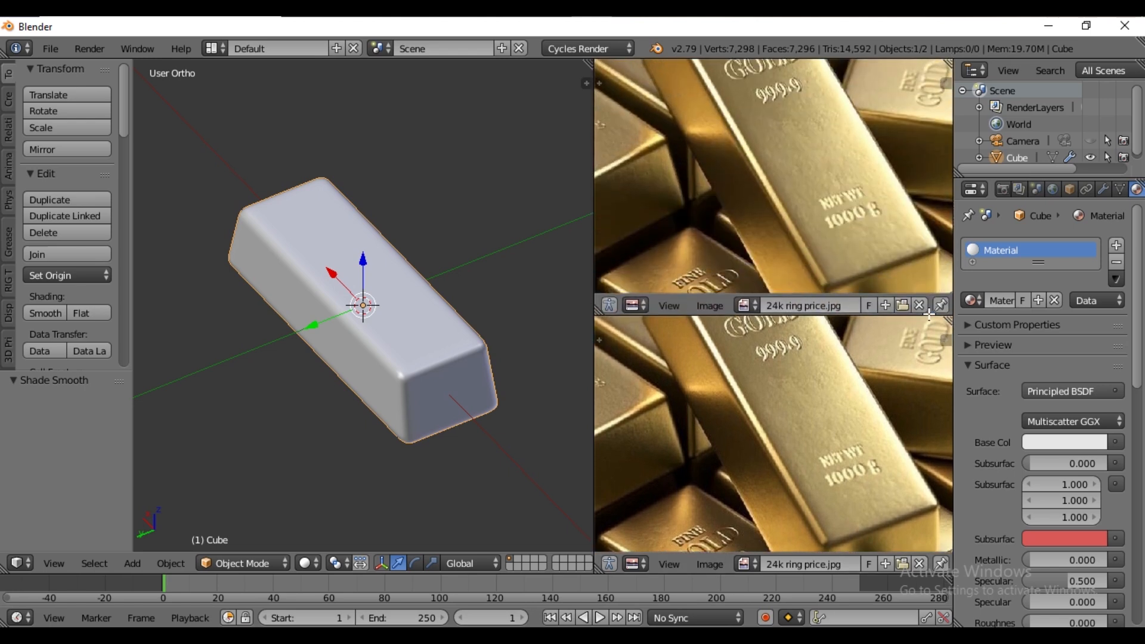
click(634, 563)
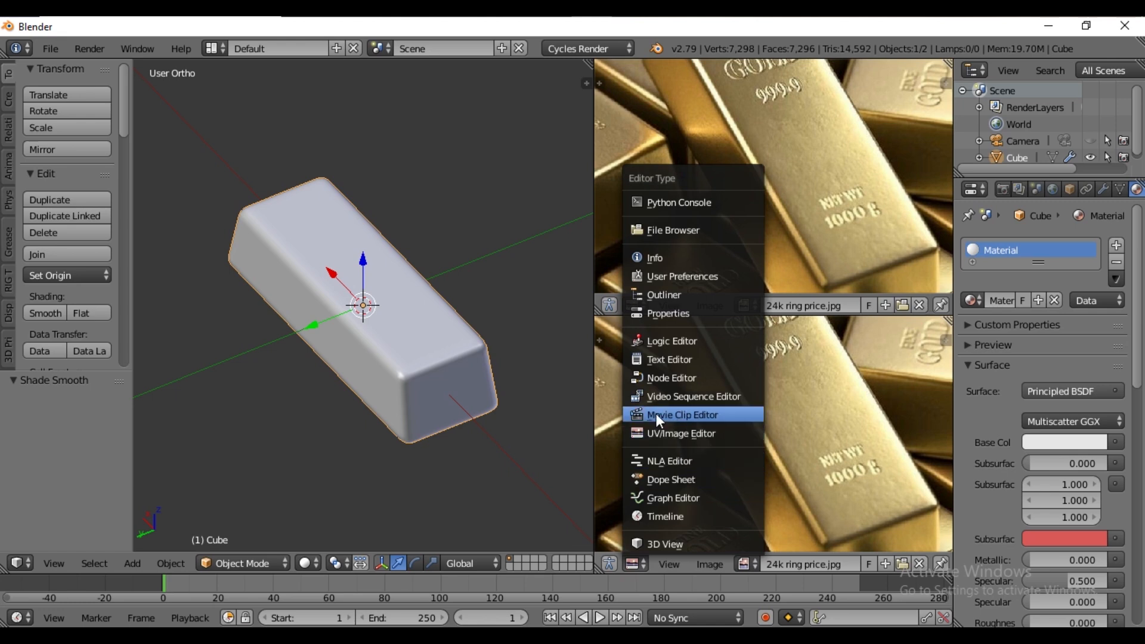
click(659, 379)
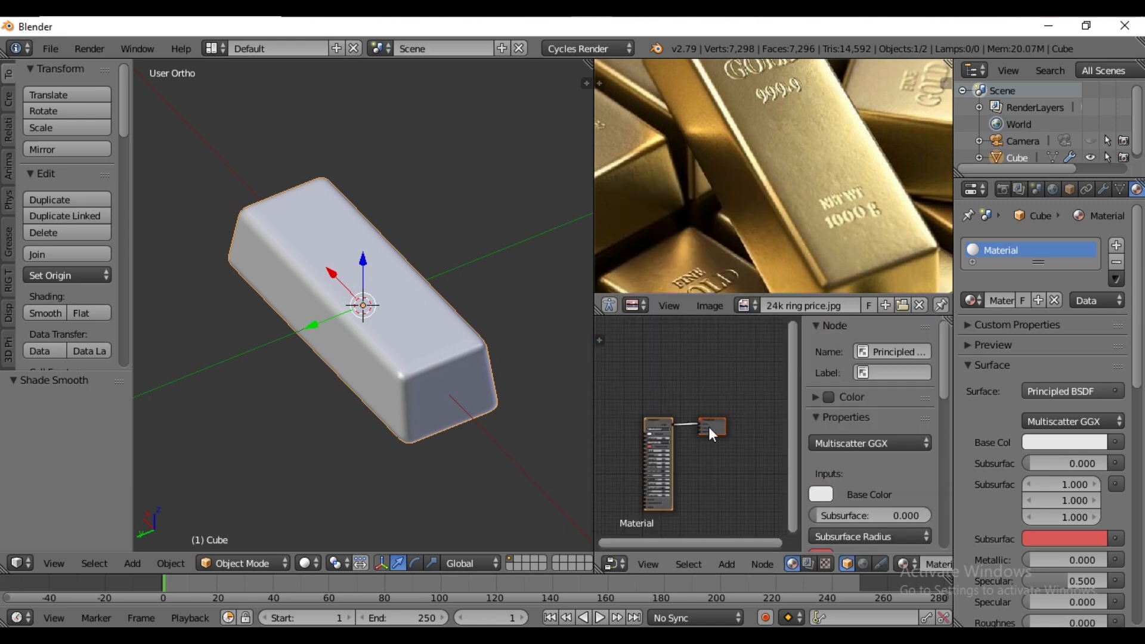
key(n)
key(Home)
Add a texture setup with mapping to the Principled BSDF's base color and move its nodes away from the shader.
key(ctrl+t)
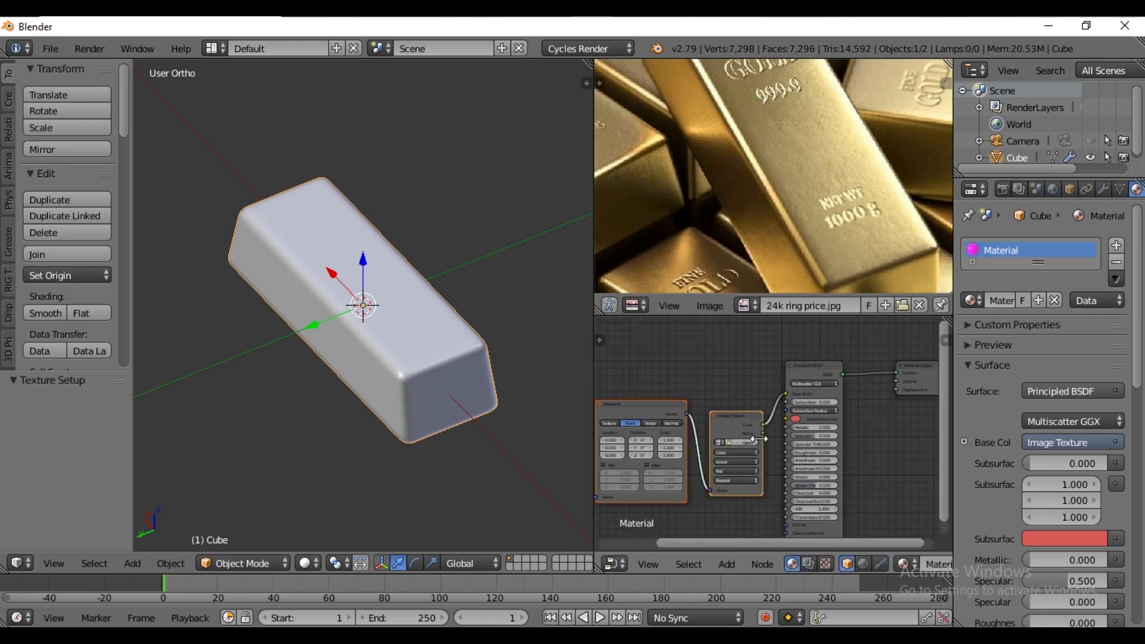
key(g)
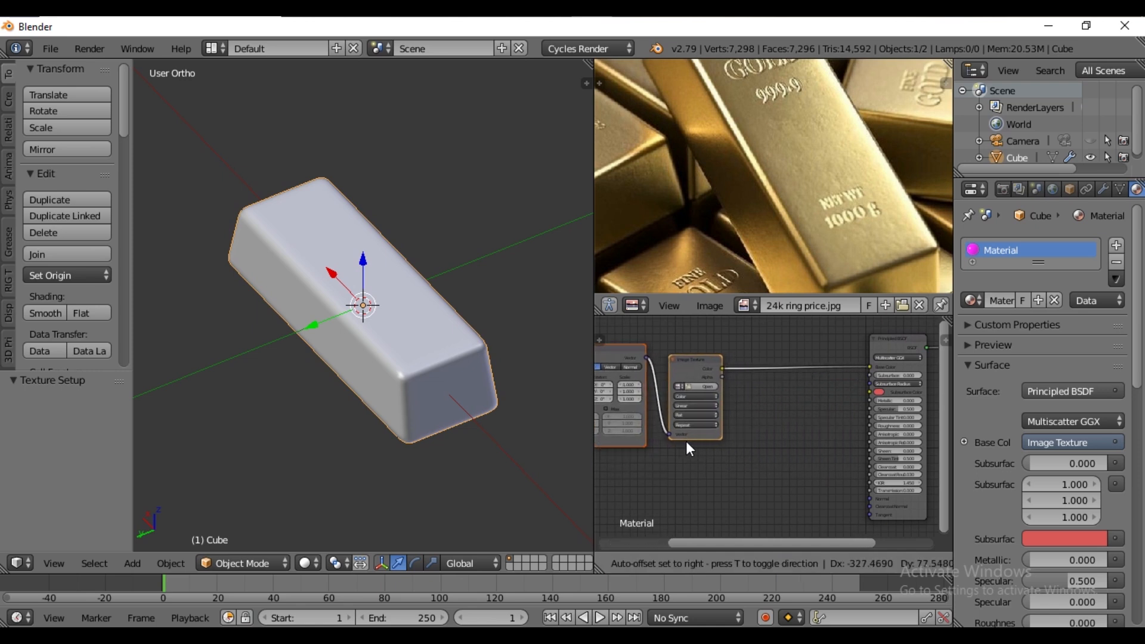
click(635, 374)
middle_drag(678, 399, 846, 469)
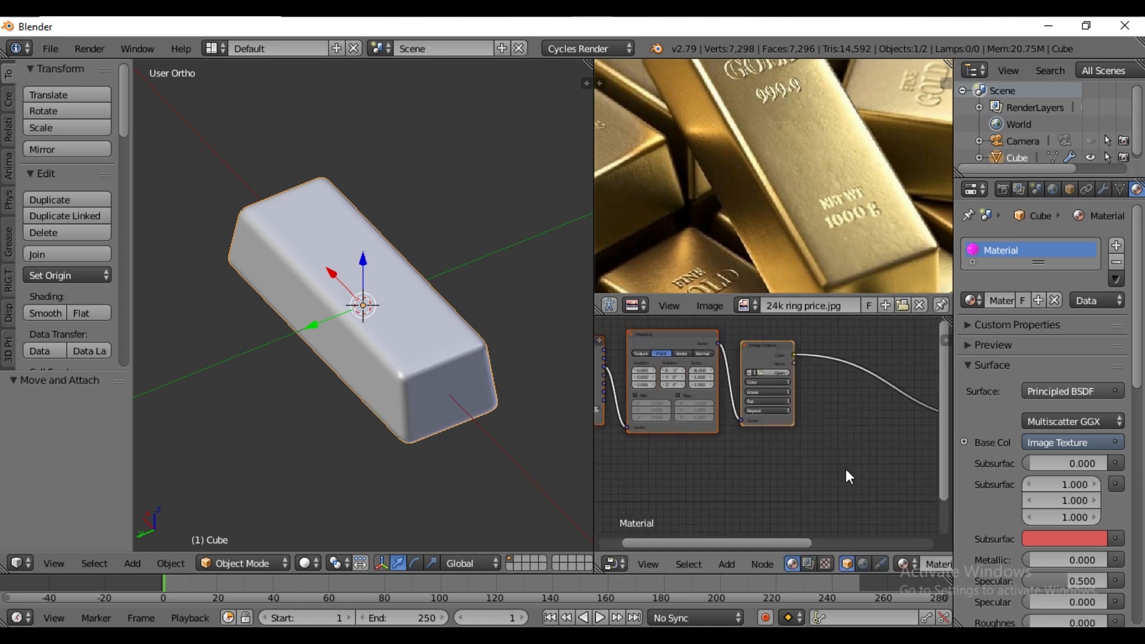
Look at the add-ons list in the user preferences and close the window.
click(52, 48)
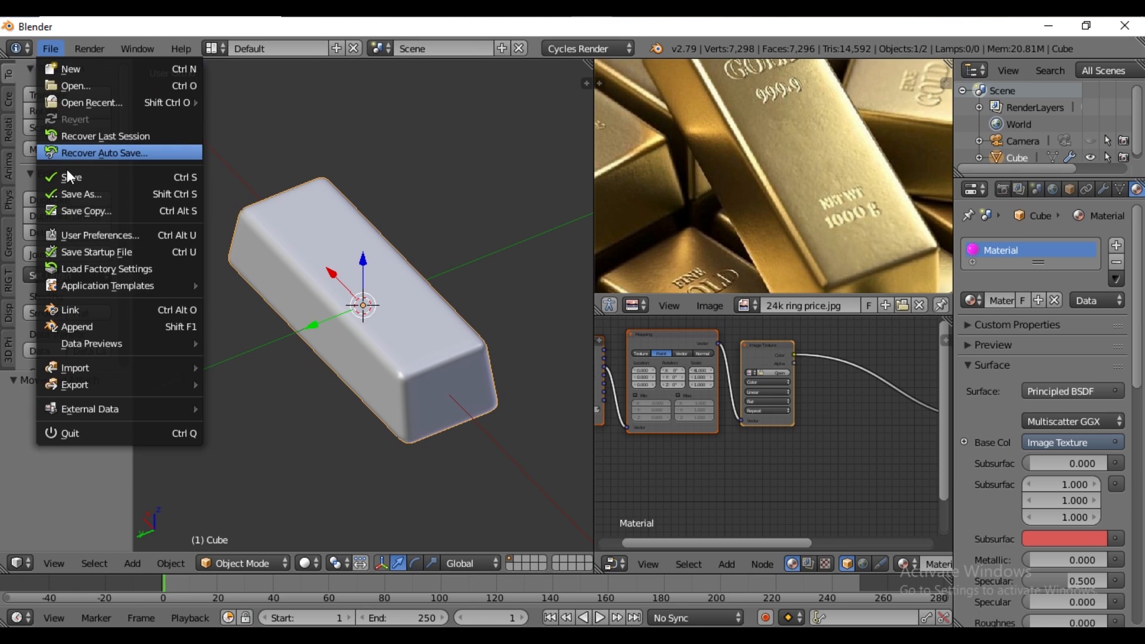
click(83, 234)
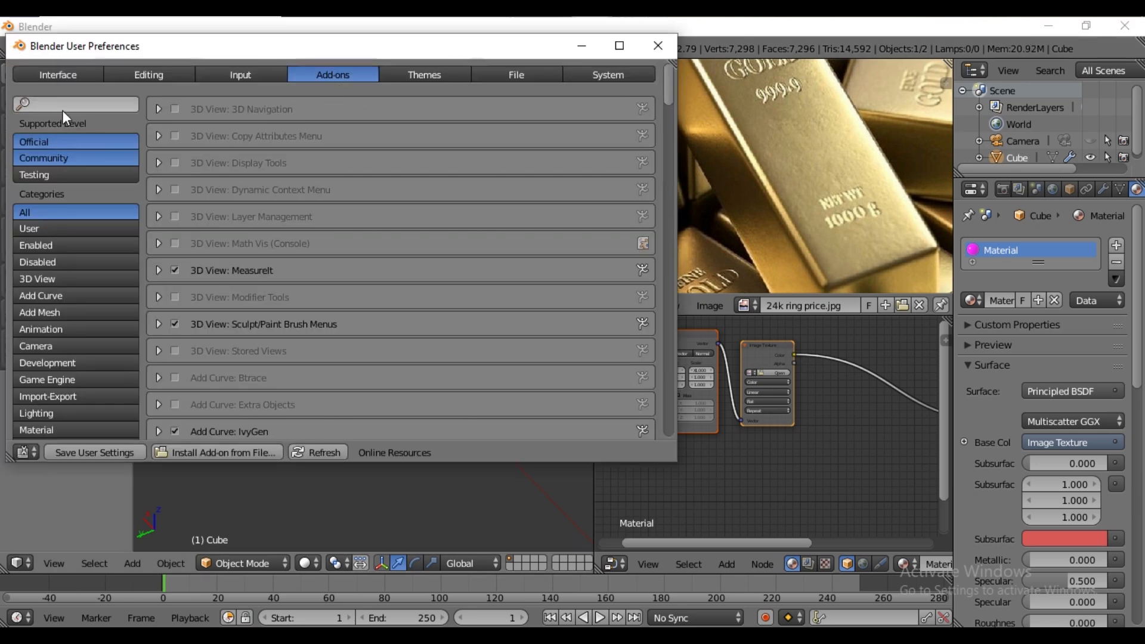
click(659, 45)
Load GOLD.png from the GOLD tutorial folder into the Image Texture node.
click(769, 380)
middle_drag(769, 380, 698, 392)
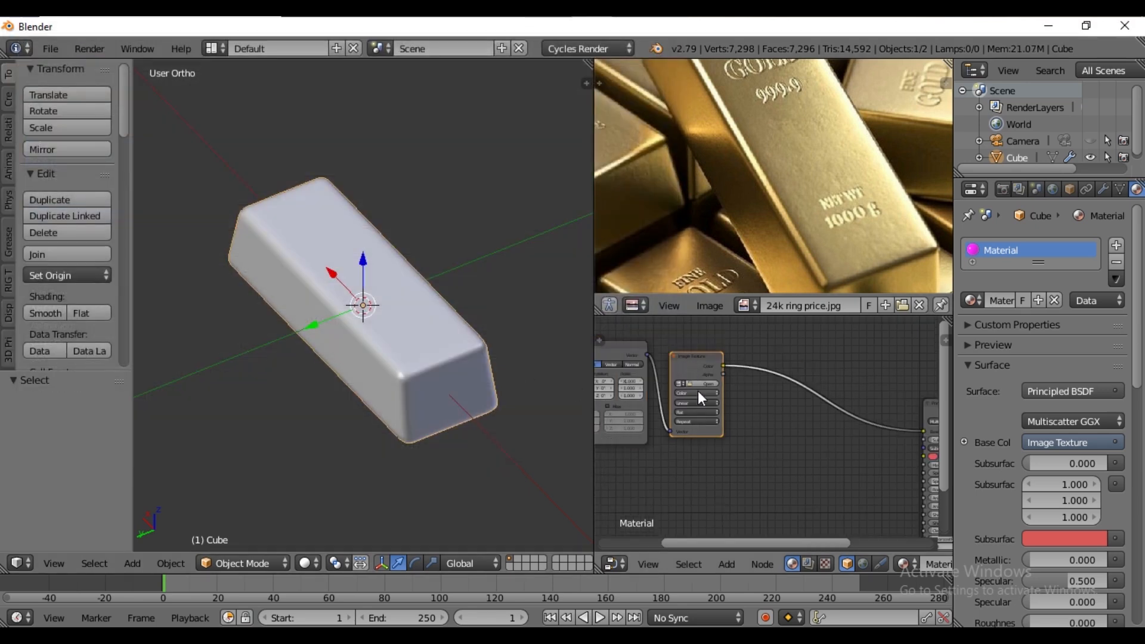
click(698, 384)
click(286, 71)
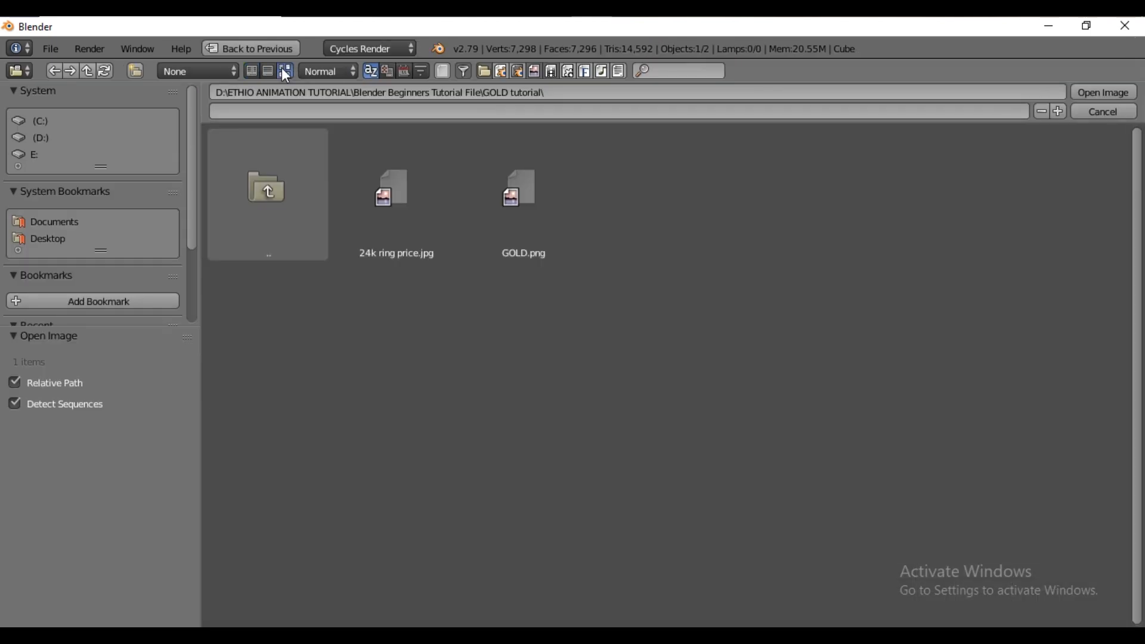
click(528, 192)
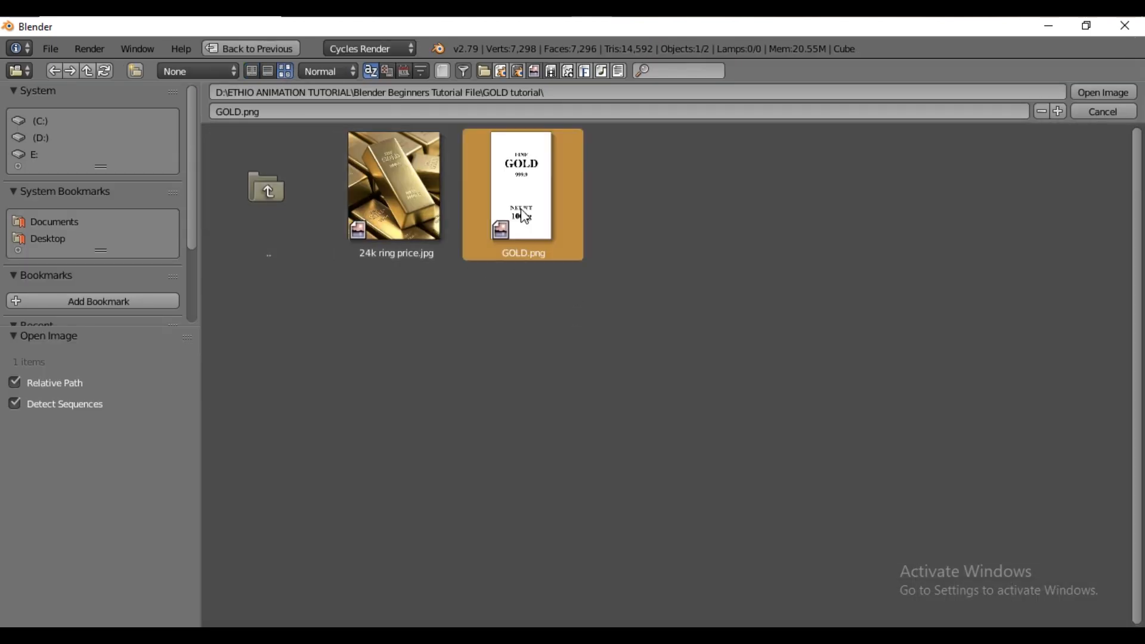
click(1104, 94)
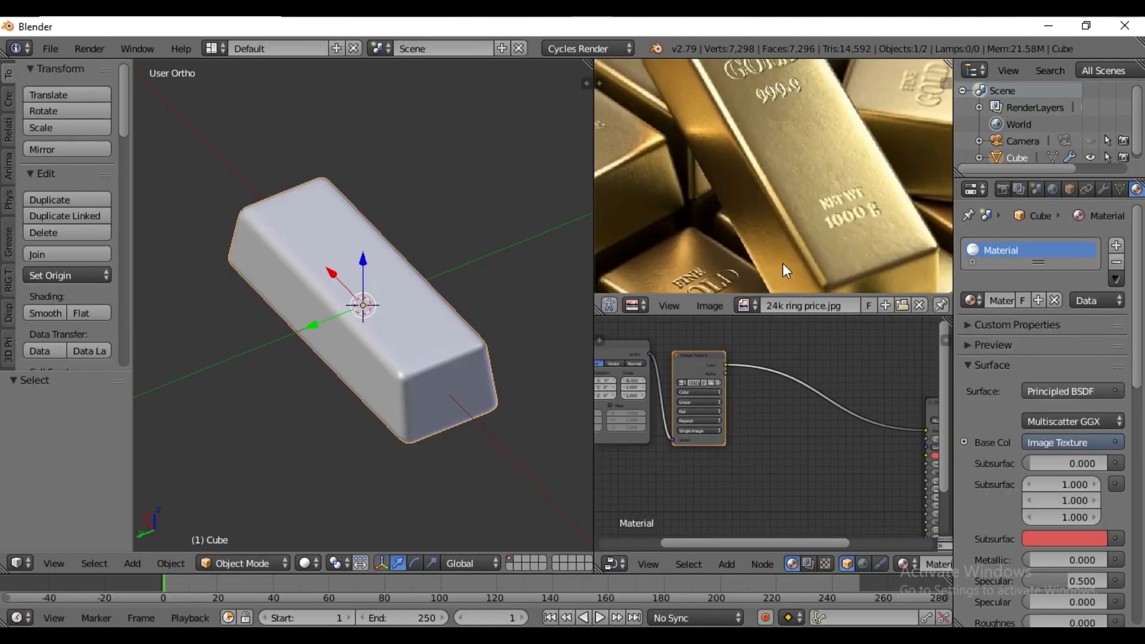
Display GOLD.png in the image editor and put the bar back into Edit Mode.
scroll(801, 187, down, 4)
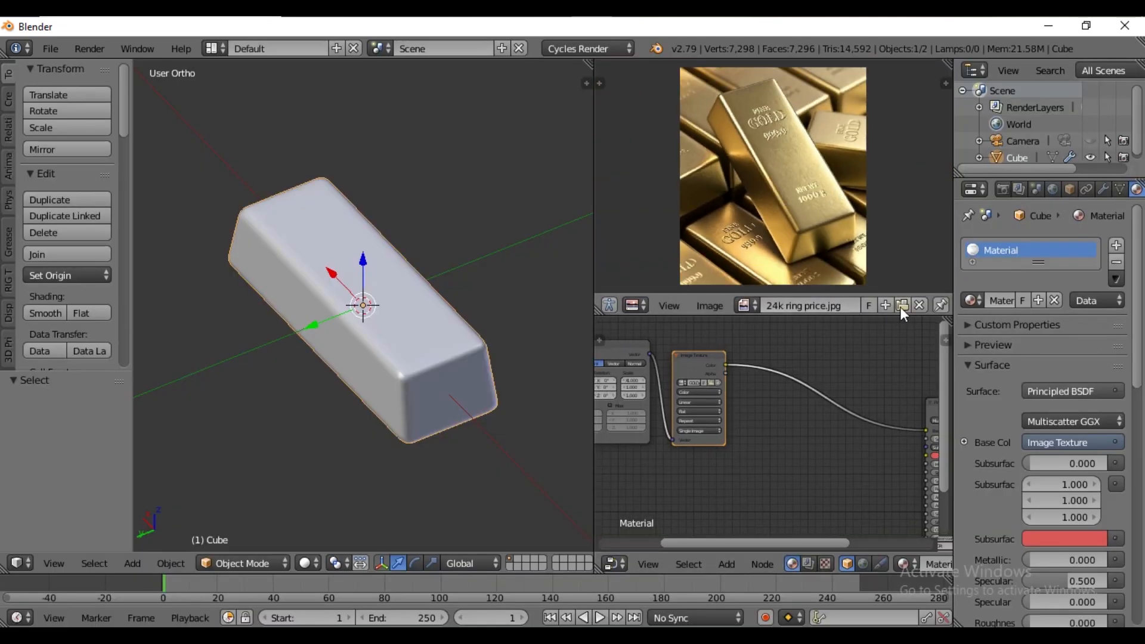
click(747, 305)
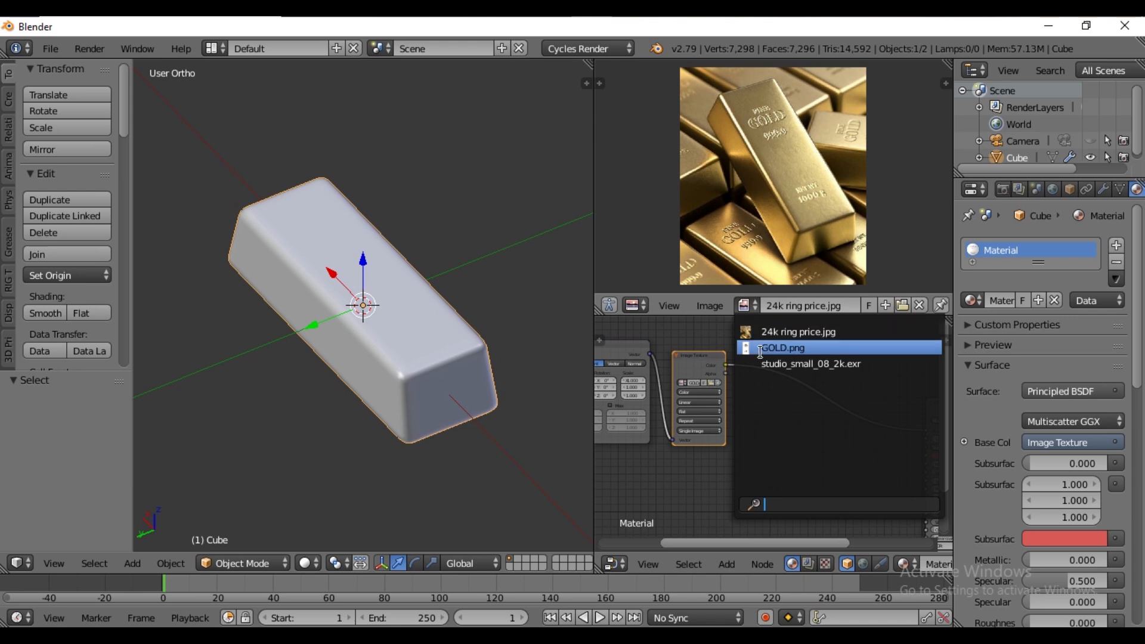
click(760, 349)
scroll(776, 195, down, 2)
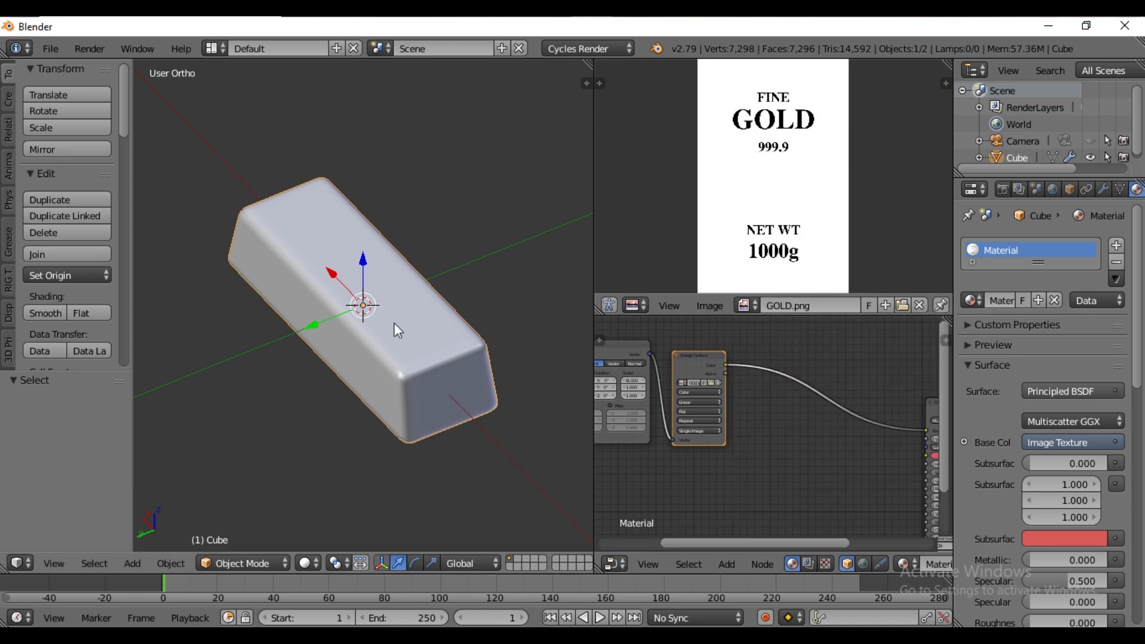
key(Tab)
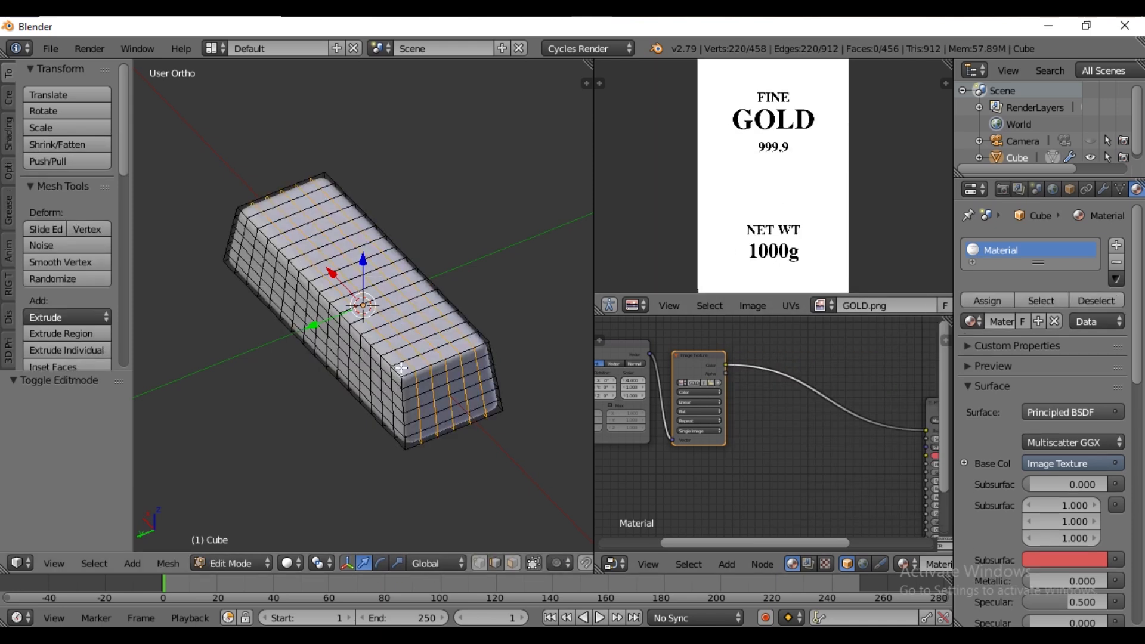
Select the bar's whole mesh, switch the viewport to Texture shading and return to Edit Mode.
key(a)
key(a)
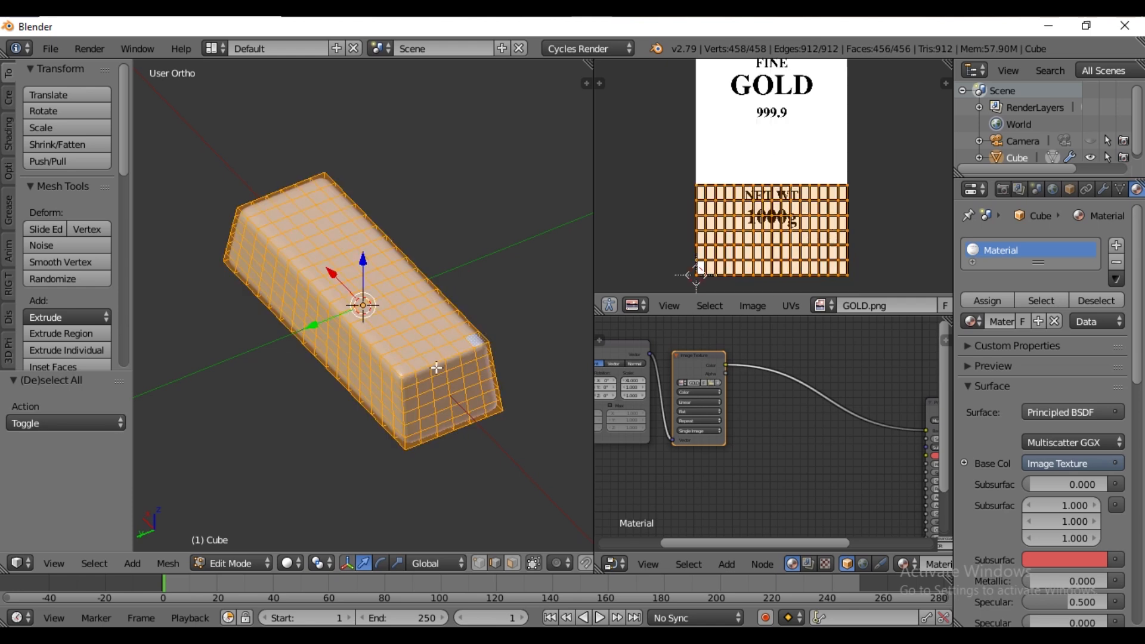
key(Tab)
click(310, 564)
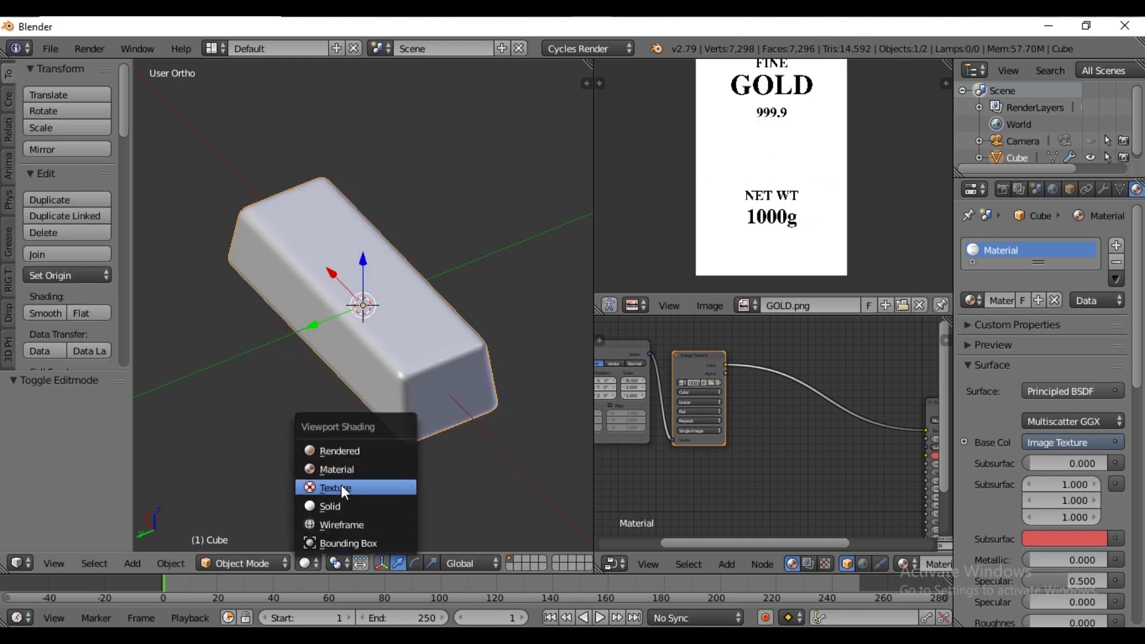
click(340, 486)
scroll(412, 405, up, 3)
key(Tab)
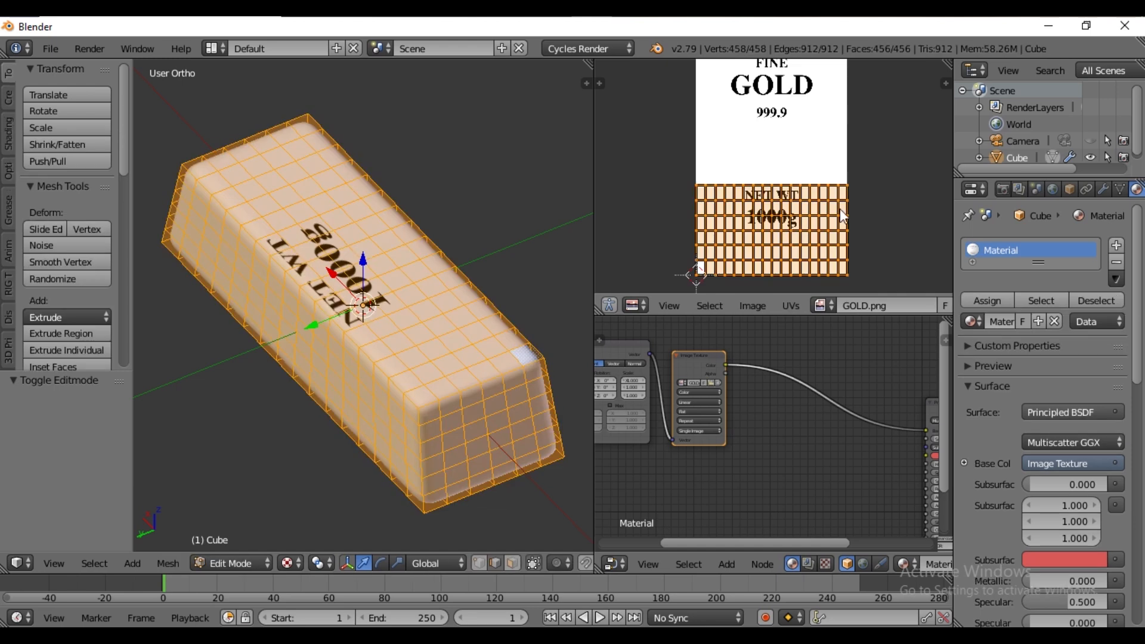
Rotate the UV layout by -90° and move it about 0.439 along Y over the lettering in GOLD.png.
text(r-90)
key(Return)
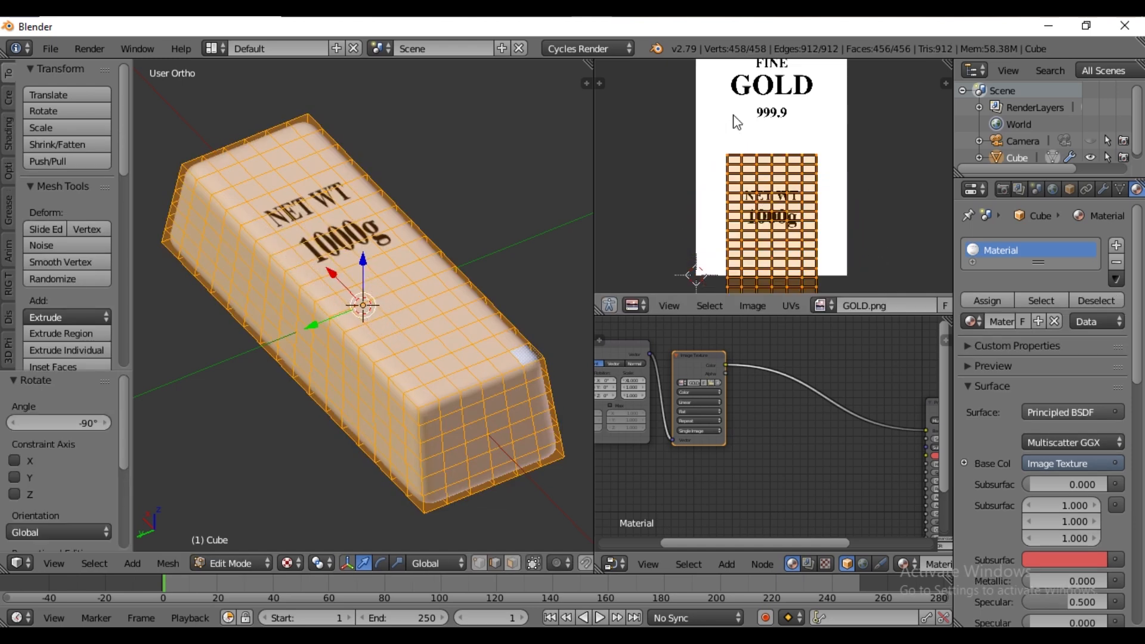
key(g)
key(y)
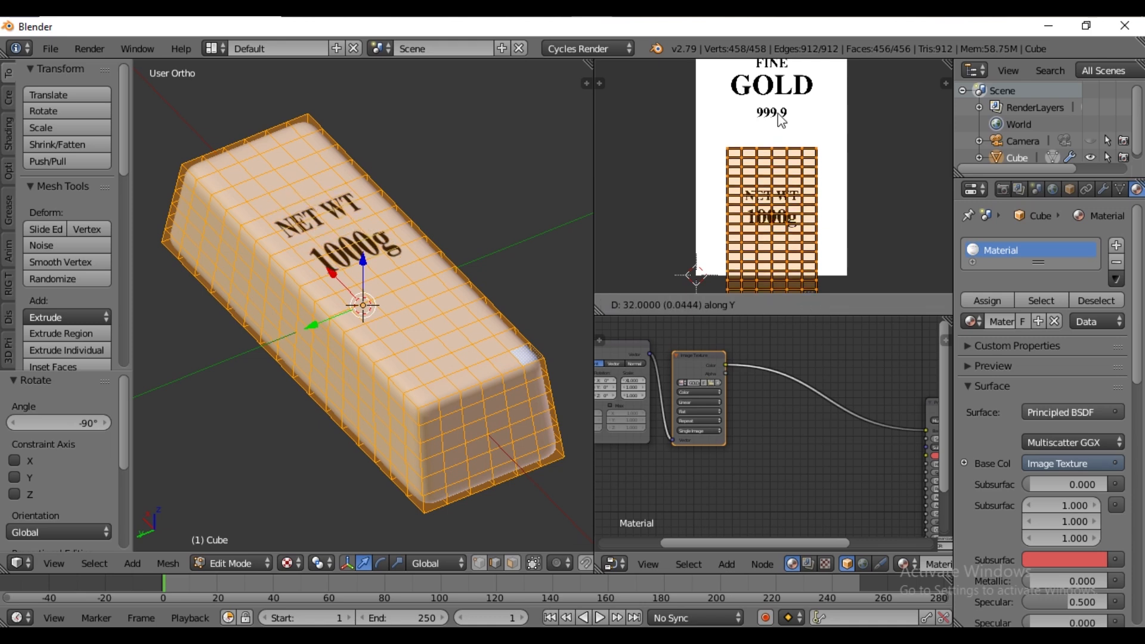
click(779, 67)
middle_drag(779, 110, 779, 126)
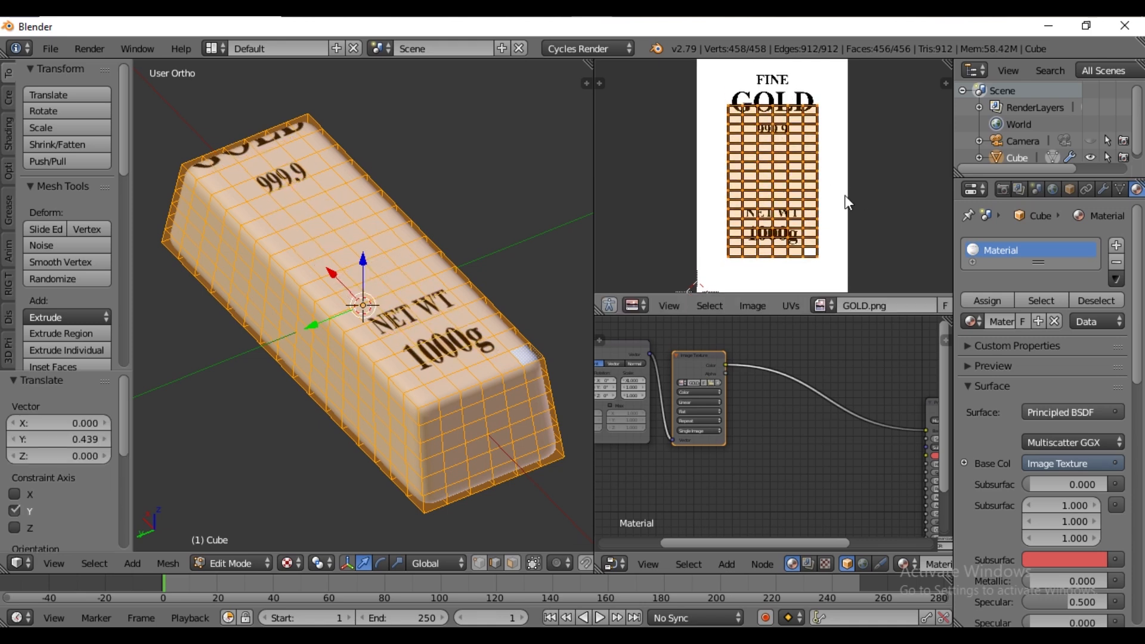
Scale the UV layout by about 1.6, shift it along Y to fit all the lettering on the bar's top face, and leave Edit Mode.
scroll(844, 198, down, 1)
key(s)
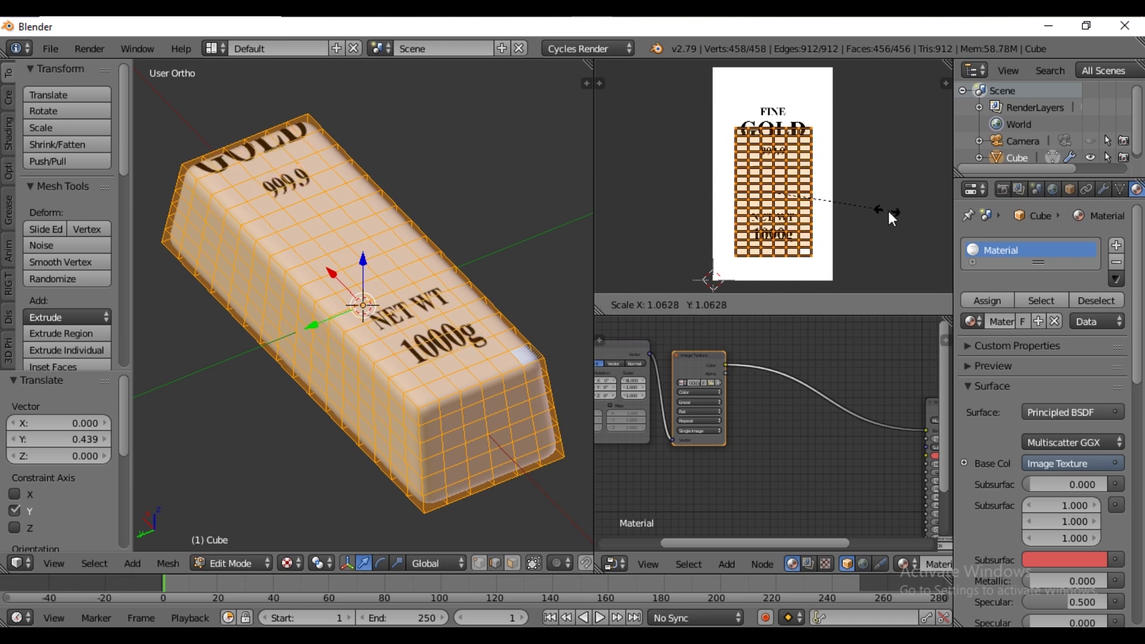
click(930, 249)
key(Tab)
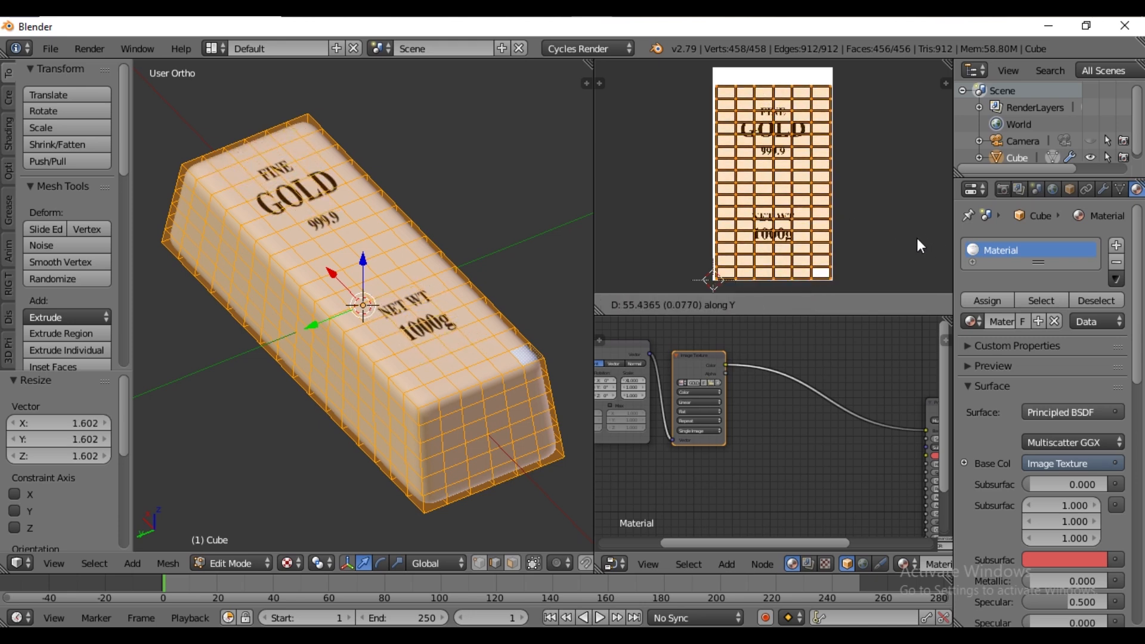
Switch the 3D viewport to Rendered shading to preview the lettered bar.
click(304, 565)
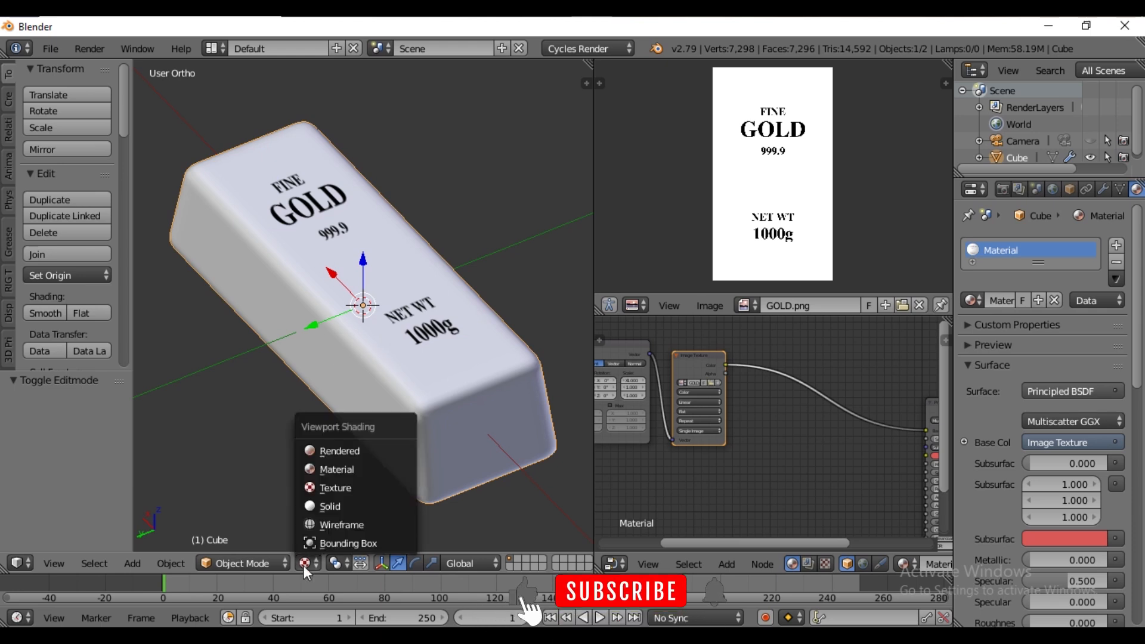
click(334, 453)
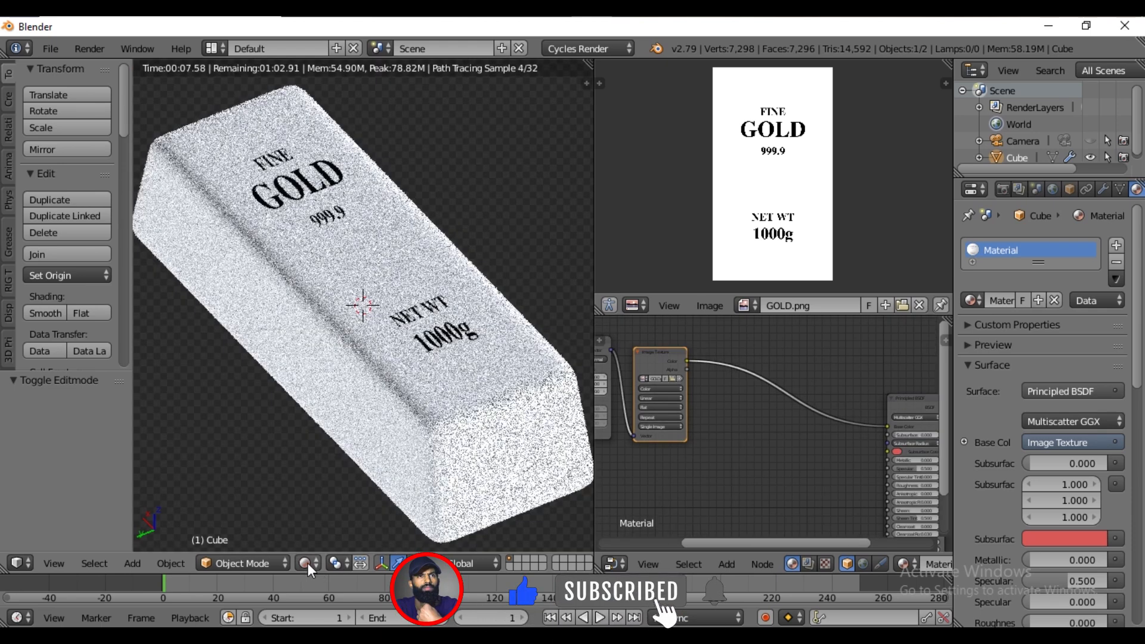
click(51, 562)
Insert a ColorRamp node between the Image Texture and the Principled BSDF's base color.
middle_drag(746, 413, 677, 404)
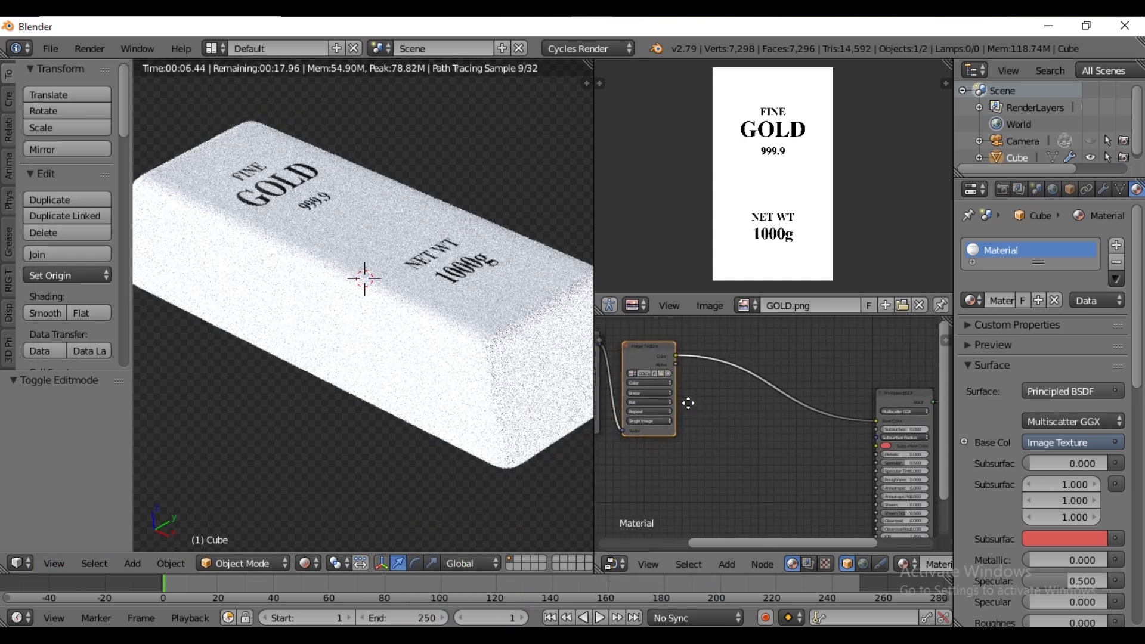
key(shift+a)
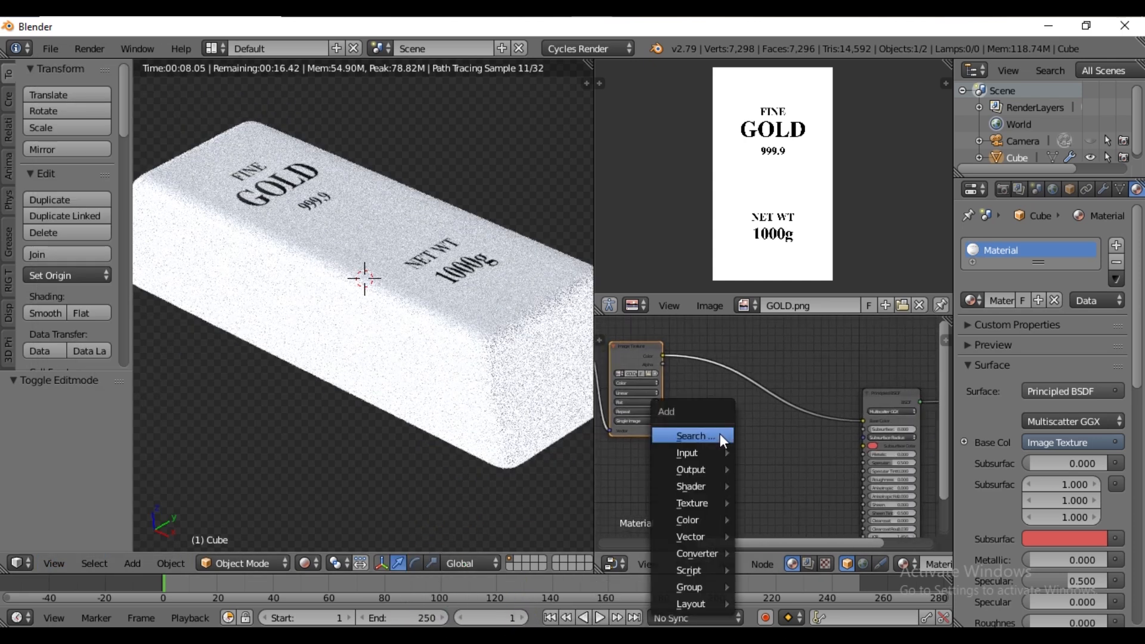
mouse_move(699, 556)
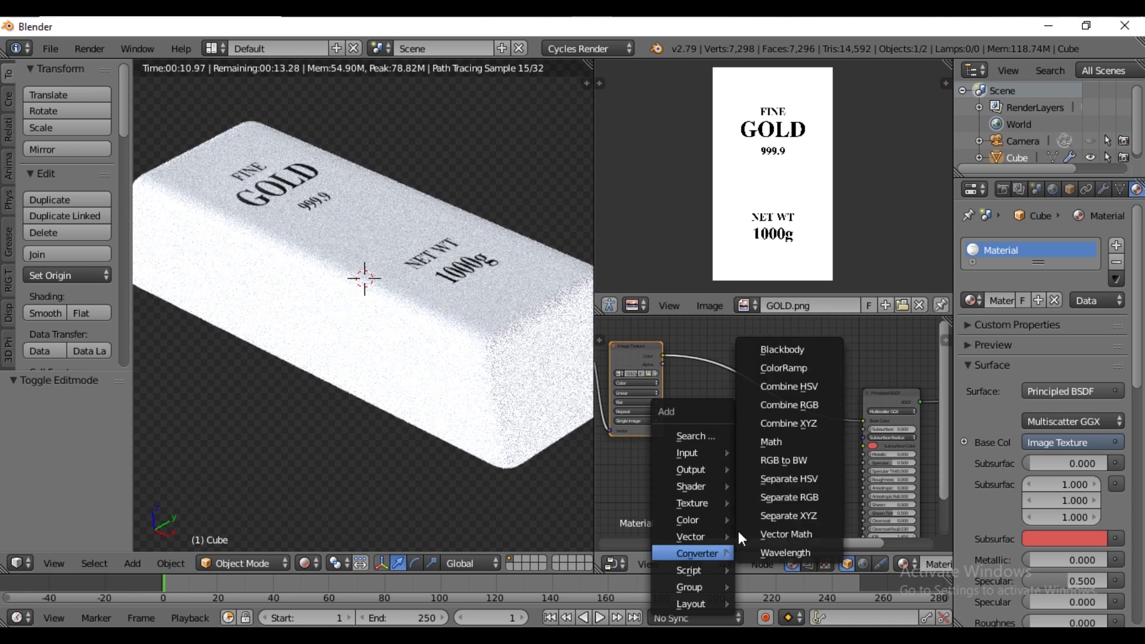
click(744, 368)
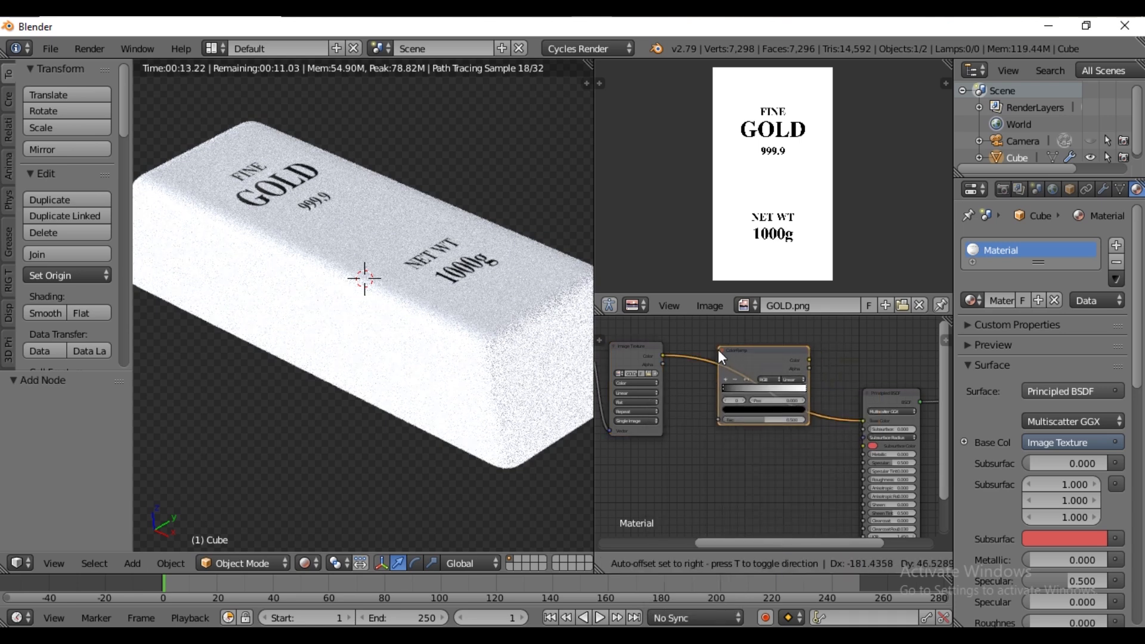
click(721, 356)
key(KP_Decimal)
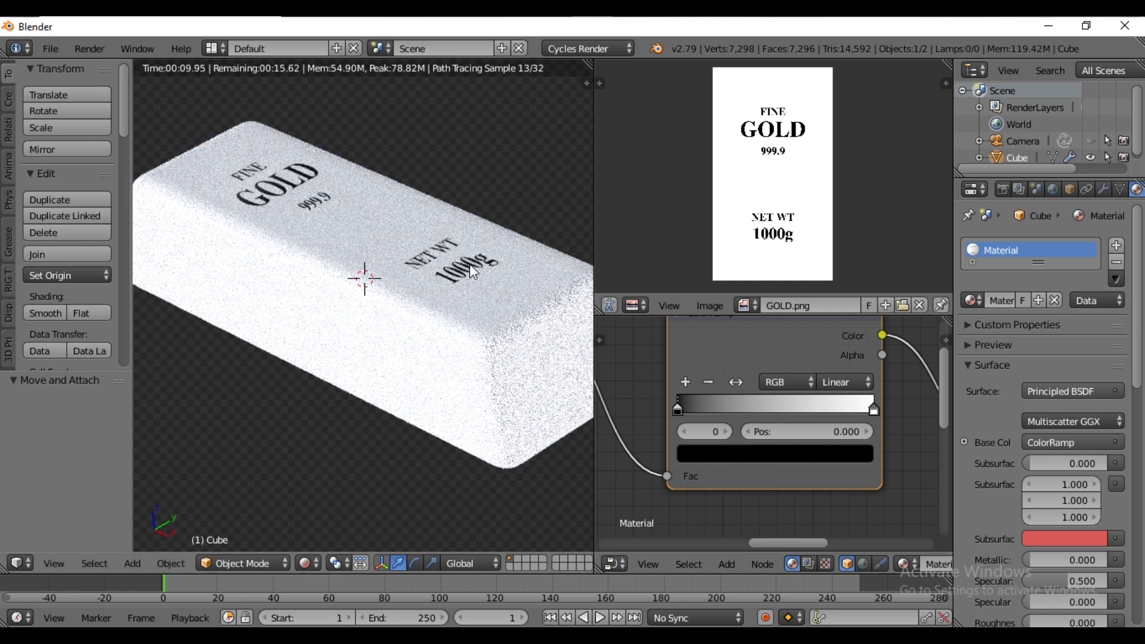
Set the ColorRamp's white stop to the gold hex color EBC15E.
click(872, 409)
click(827, 452)
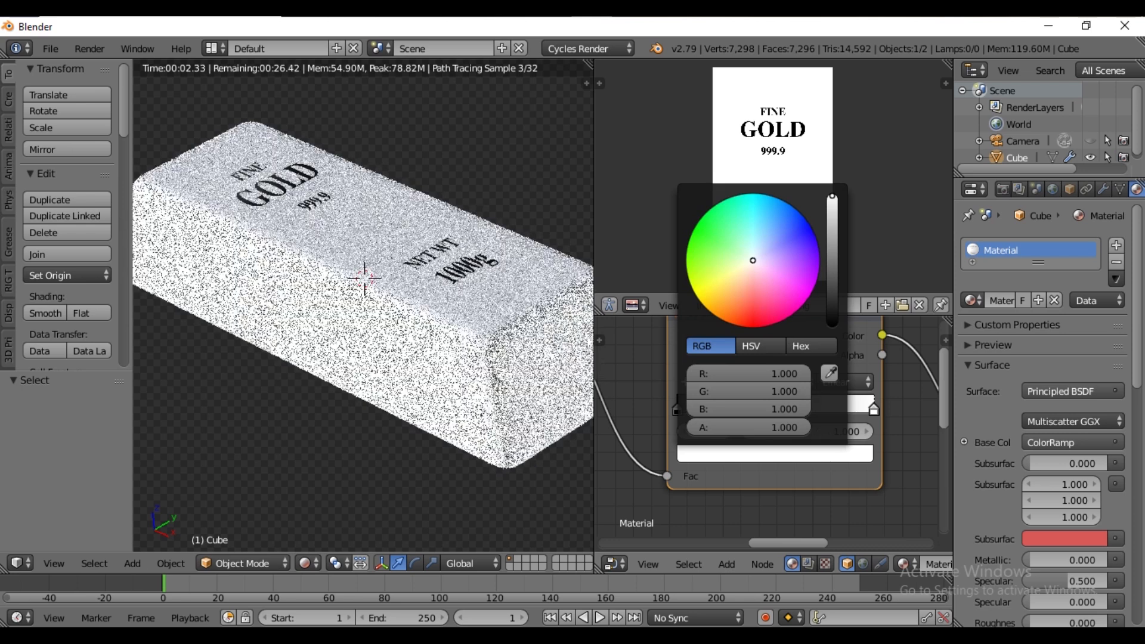
click(736, 280)
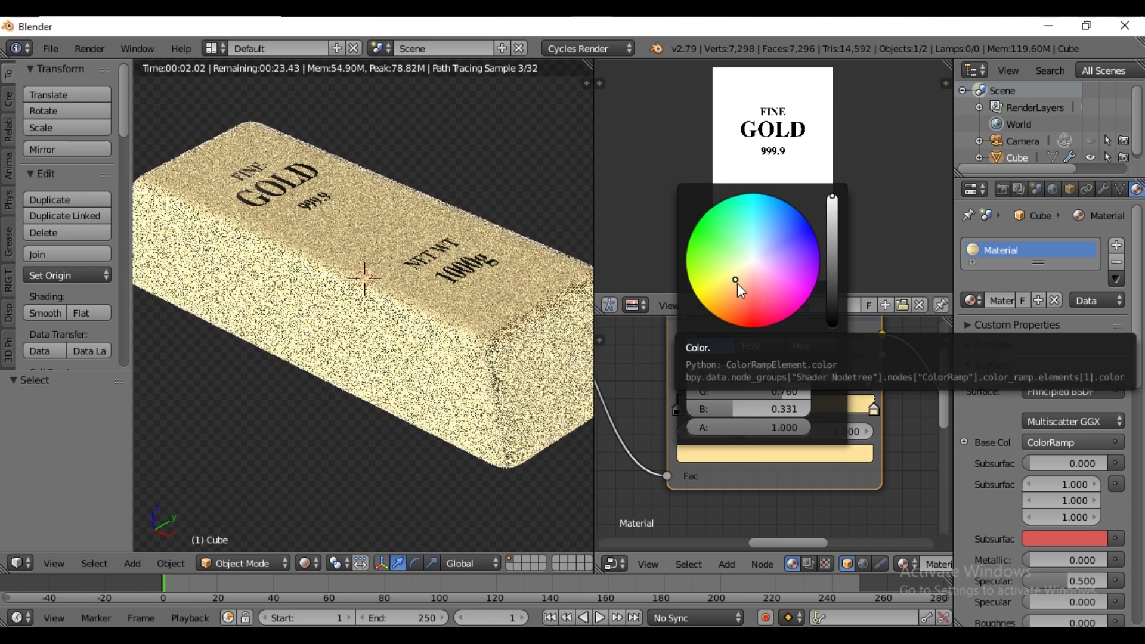
click(810, 346)
click(770, 371)
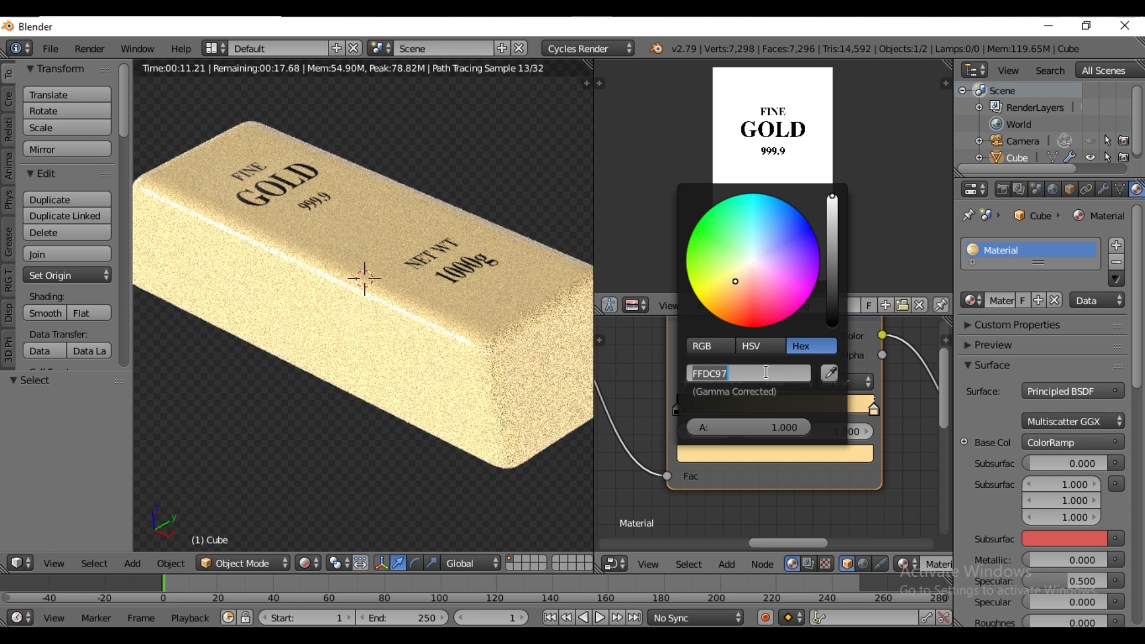
text(ebc15e)
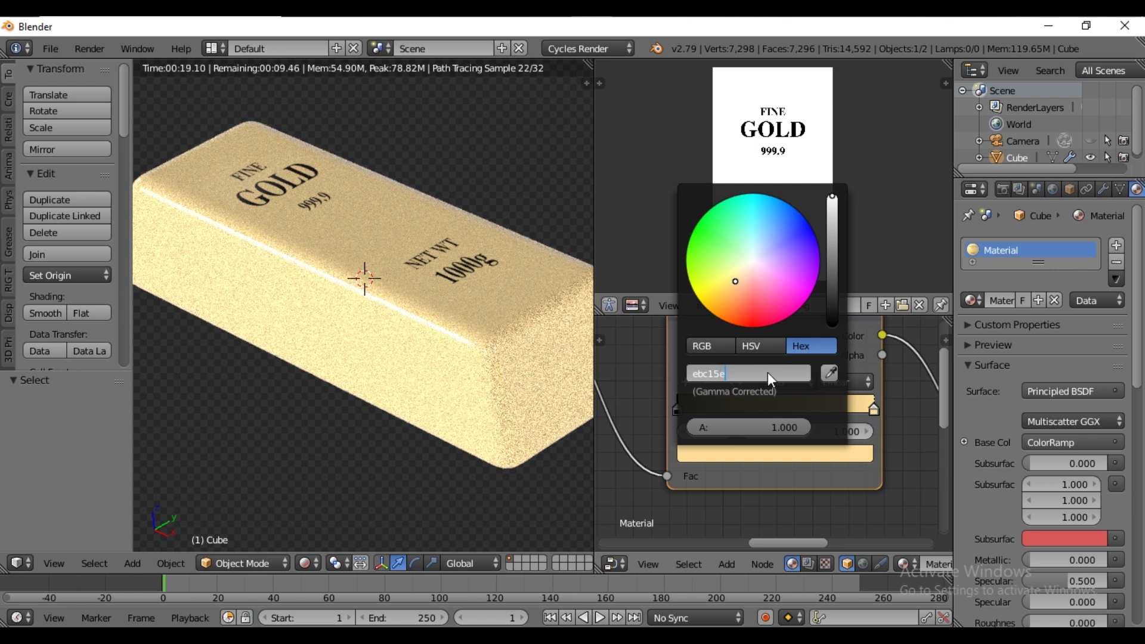
key(Return)
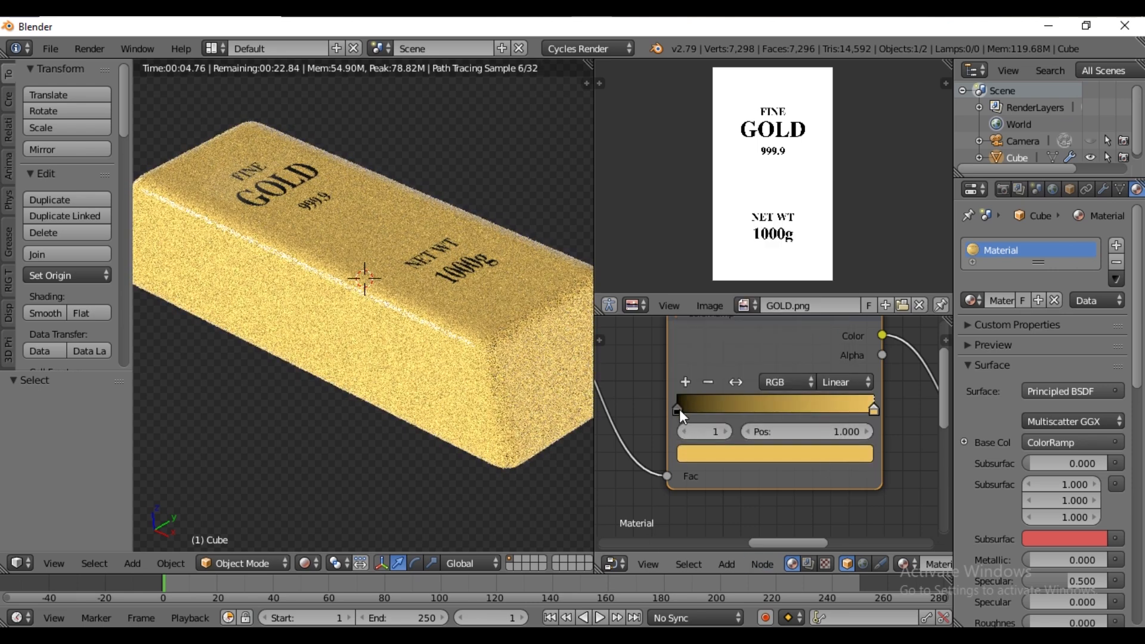
Set the ColorRamp's black stop to hex color EBC15E and raise its HSV value to 0.9.
click(679, 409)
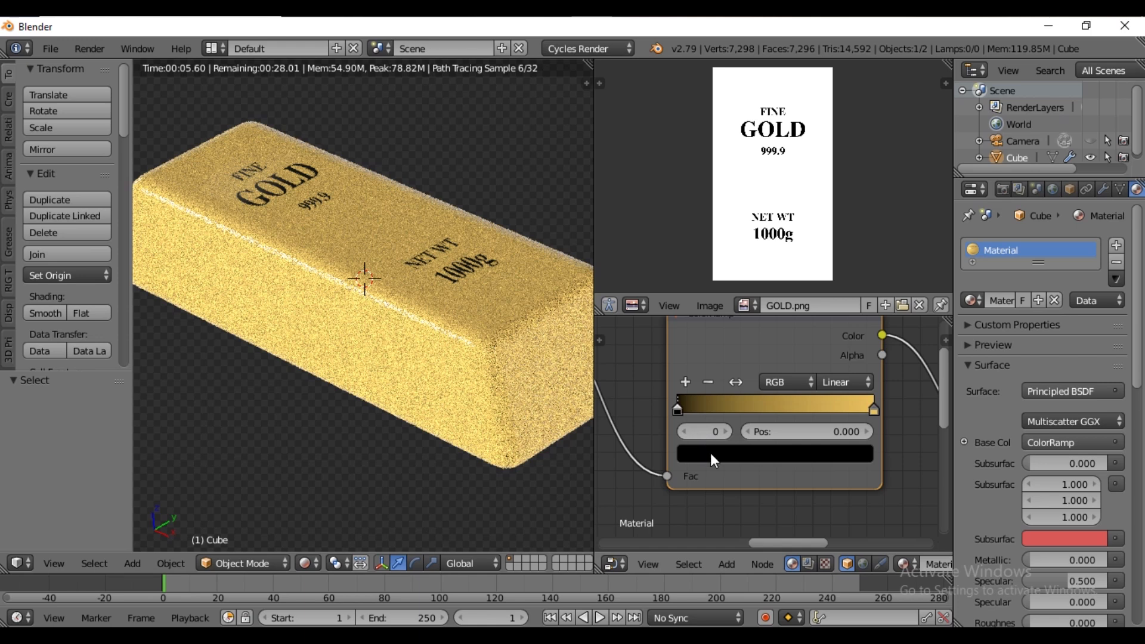
click(710, 453)
text(EBC15E)
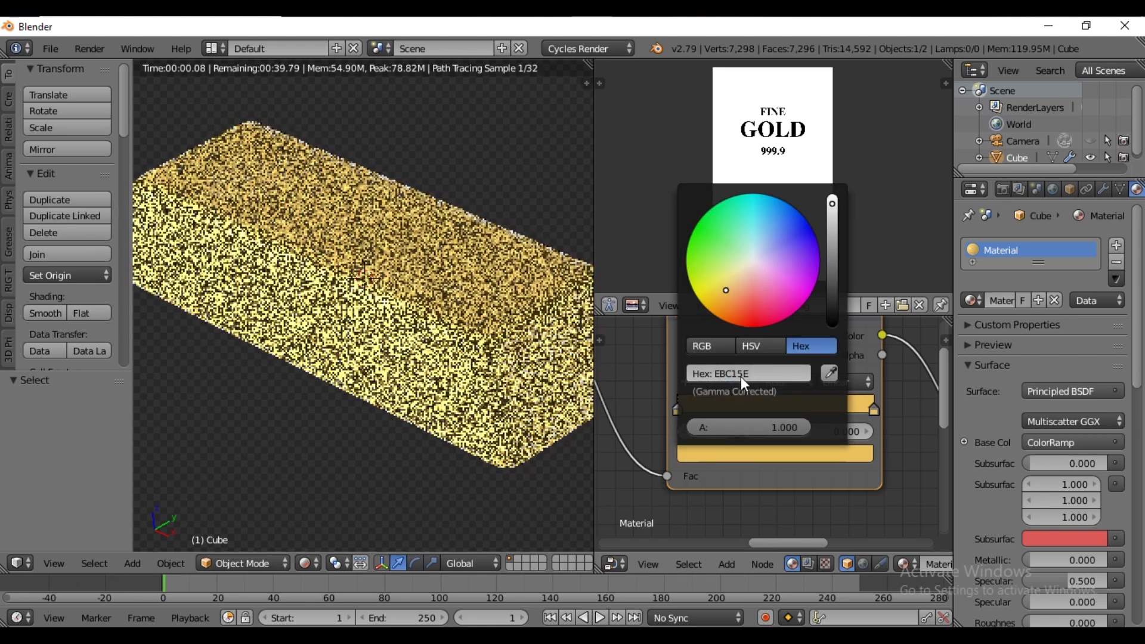
click(750, 346)
click(794, 410)
key(BackSpace)
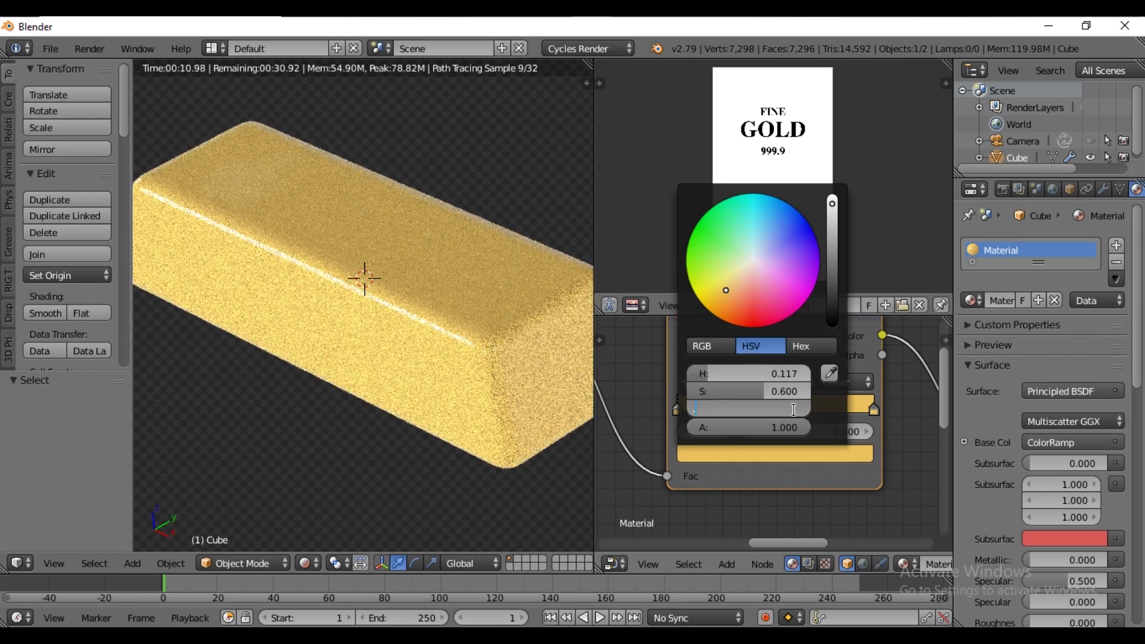
text(.9)
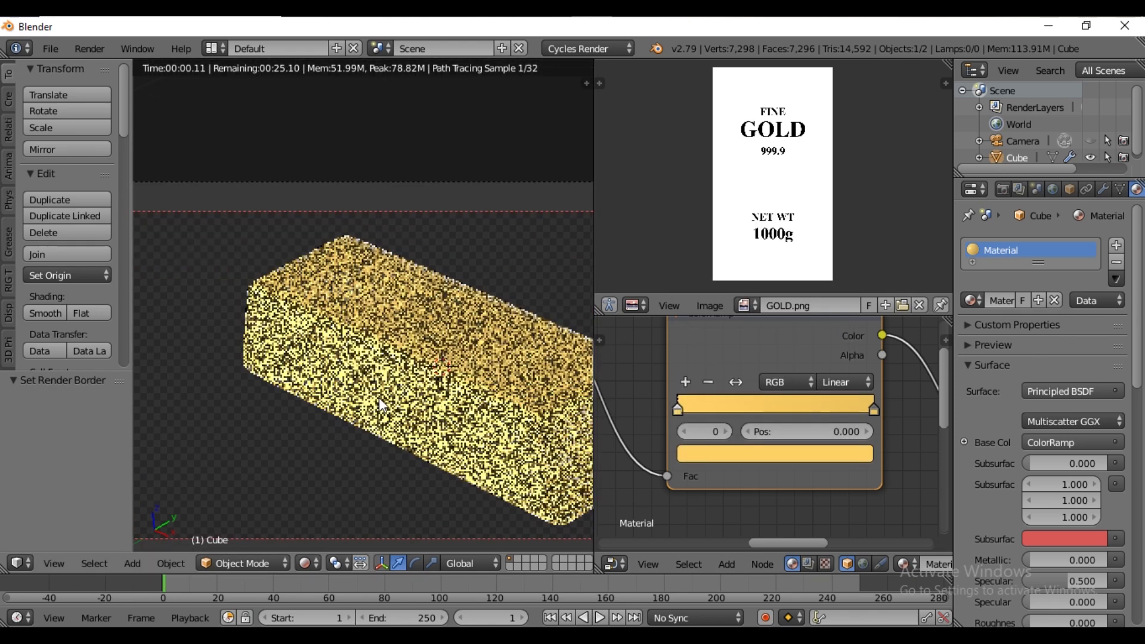
Display the reference photo 24k ring price.jpg in the image editor.
ctrl+scroll(428, 377, up, 1)
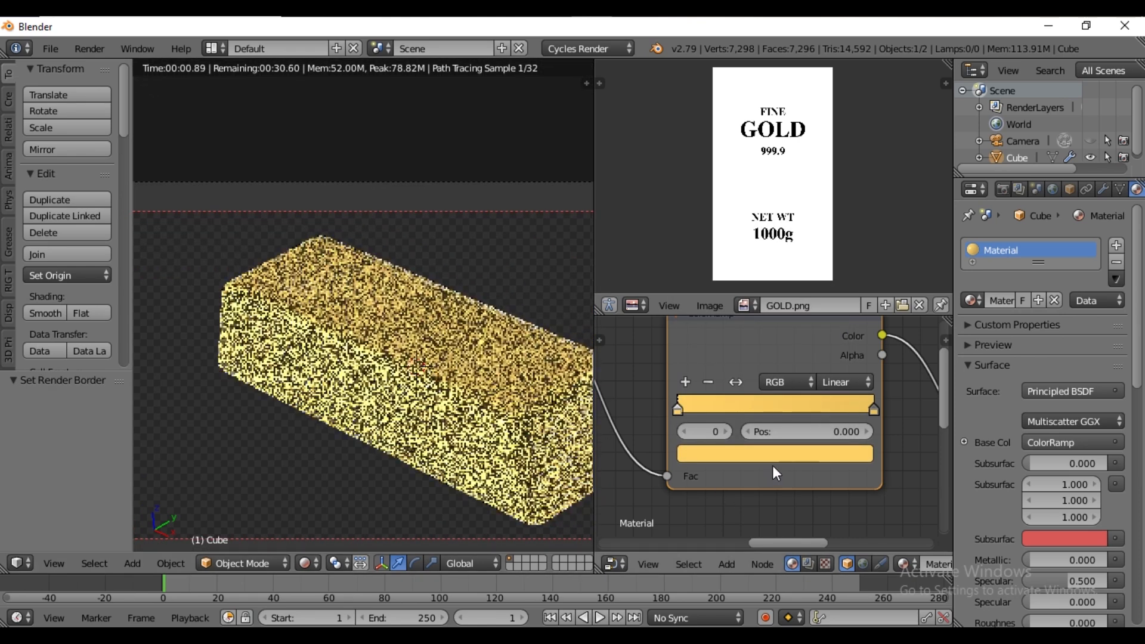
scroll(772, 466, down, 2)
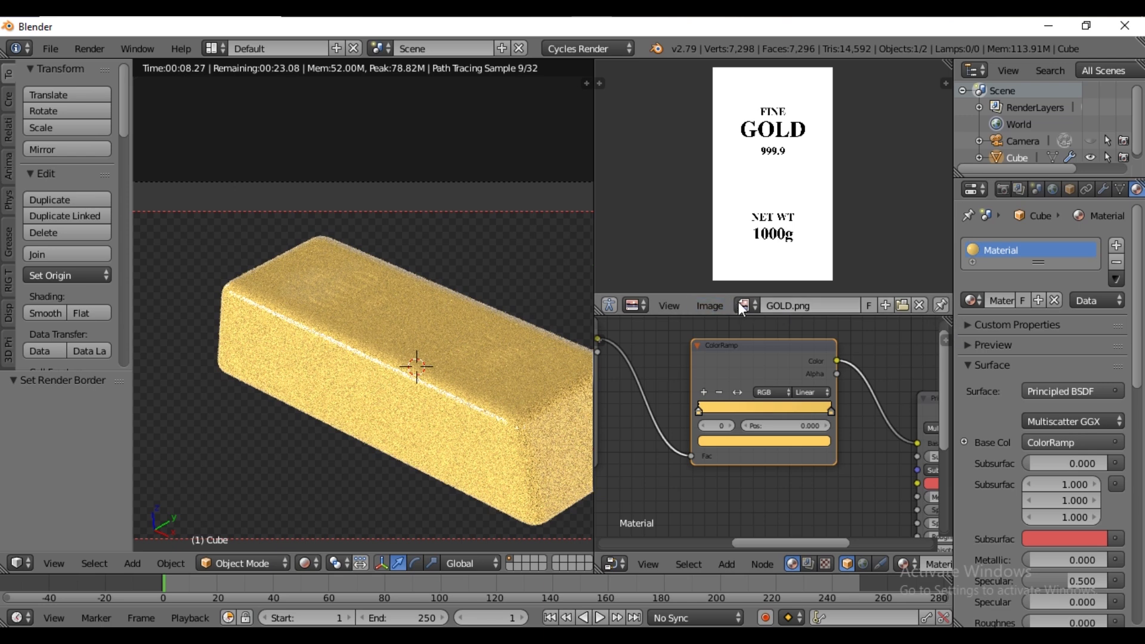
click(740, 304)
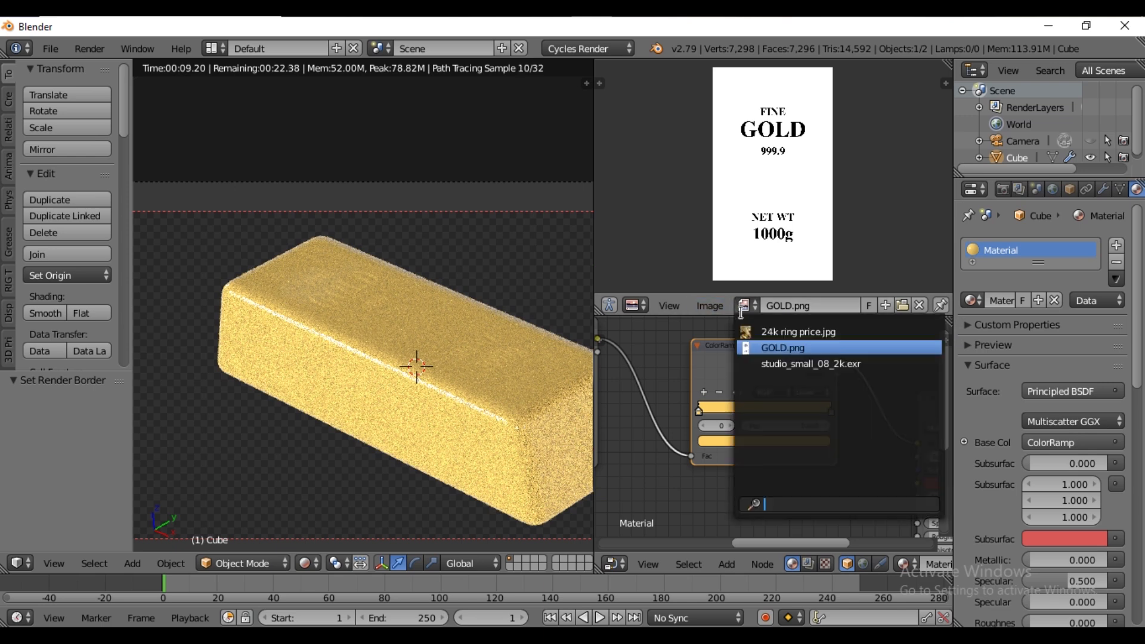
click(774, 331)
scroll(769, 189, up, 5)
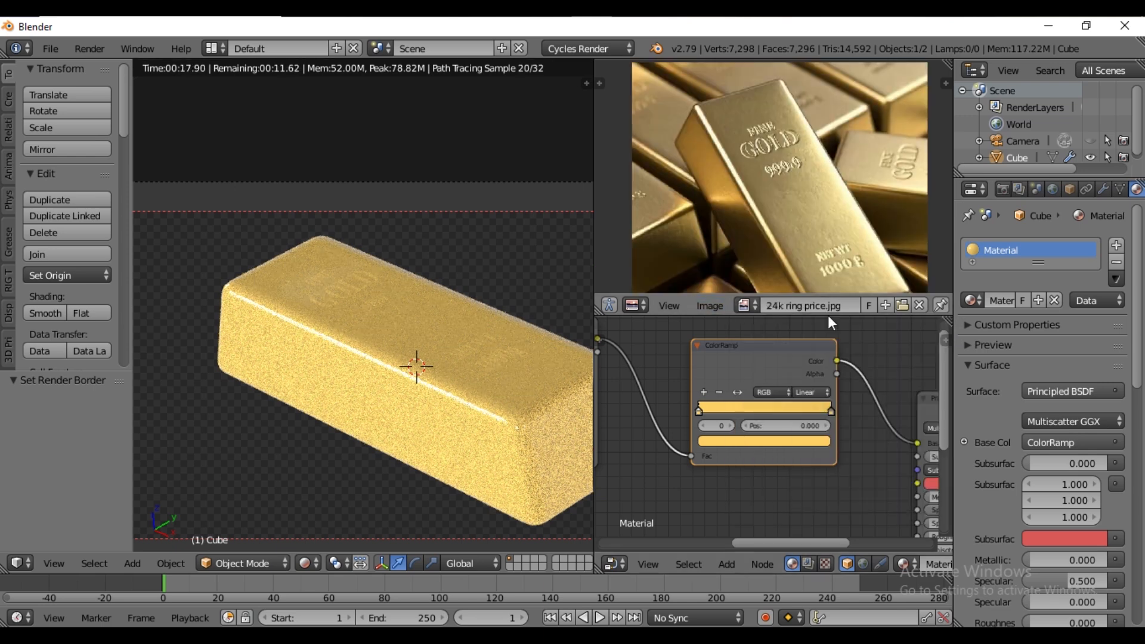
Set the Principled BSDF's Metallic value to 1.
middle_drag(883, 443, 724, 393)
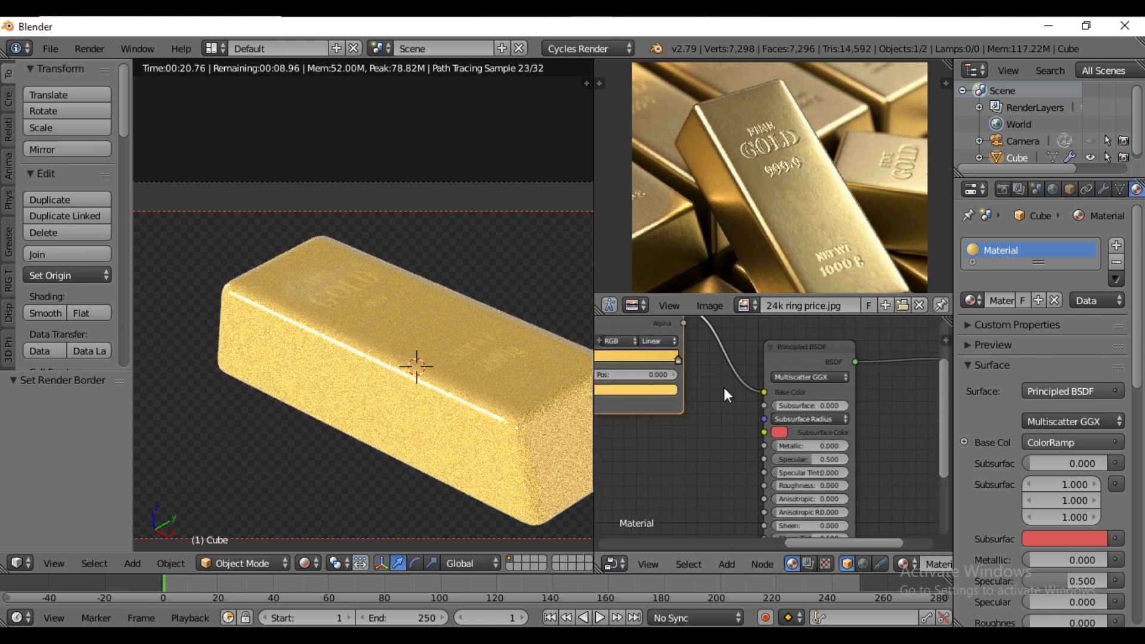
click(793, 446)
text(1)
key(Return)
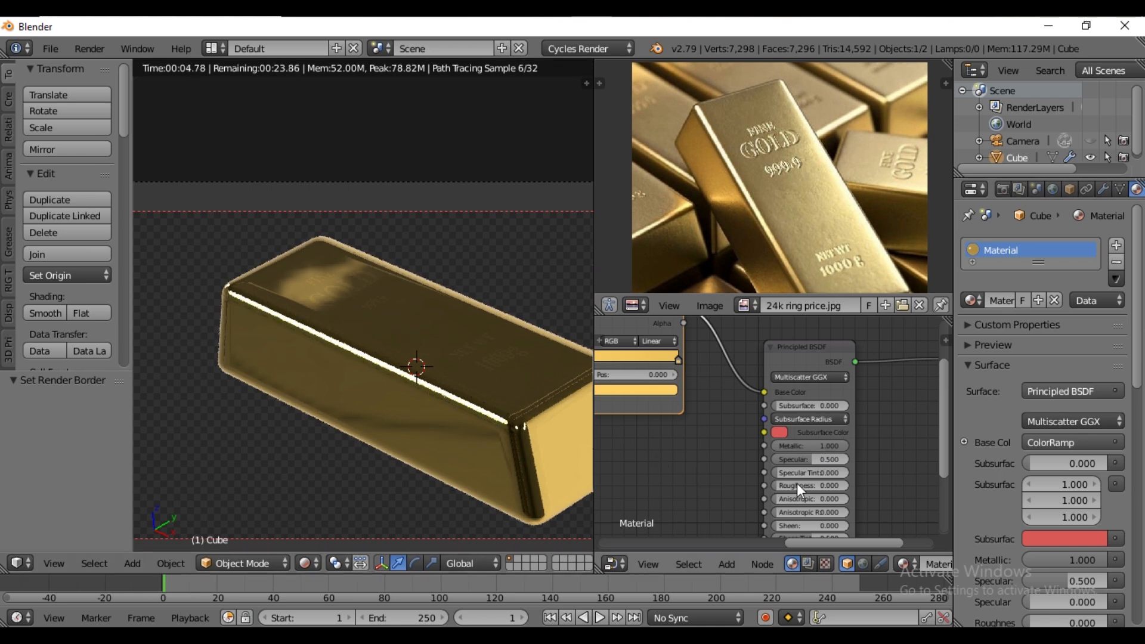
Add a Noise Texture node below the image texture nodes and give it Texture Coordinate and Mapping nodes.
middle_drag(698, 464, 802, 427)
scroll(802, 426, down, 3)
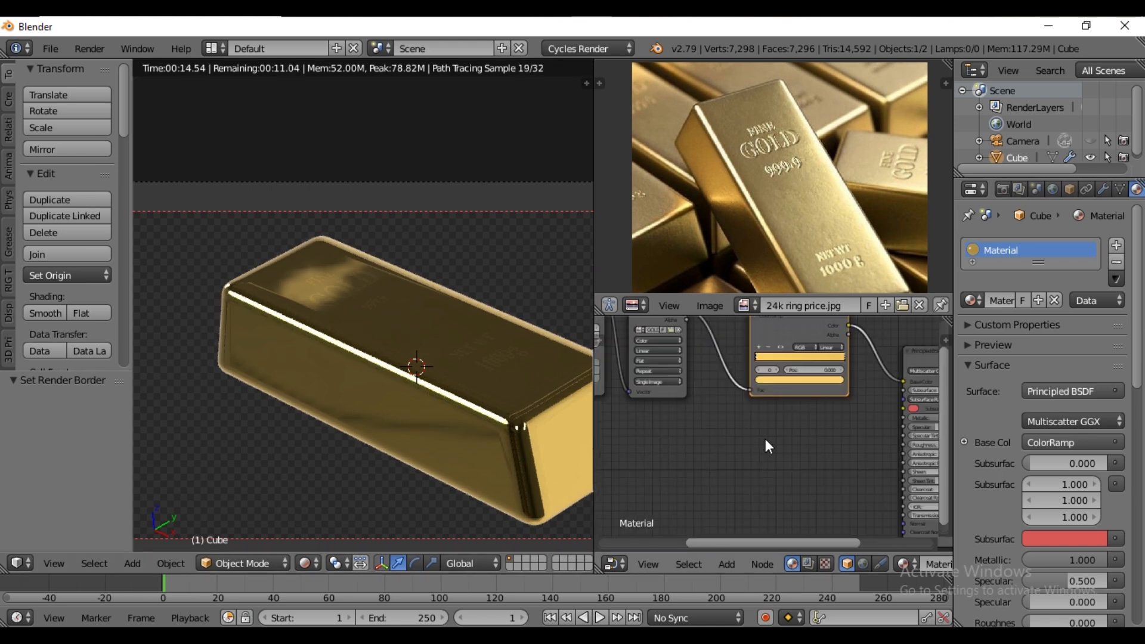
key(shift+a)
mouse_move(765, 439)
mouse_move(733, 388)
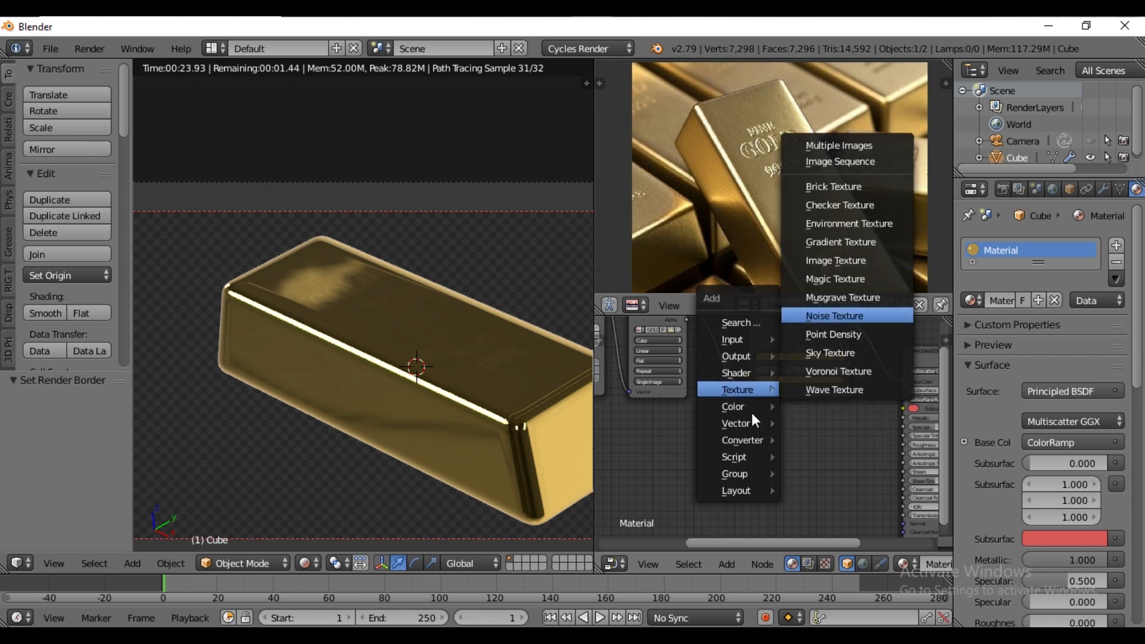
click(825, 319)
click(646, 425)
middle_drag(657, 462, 806, 465)
key(ctrl+t)
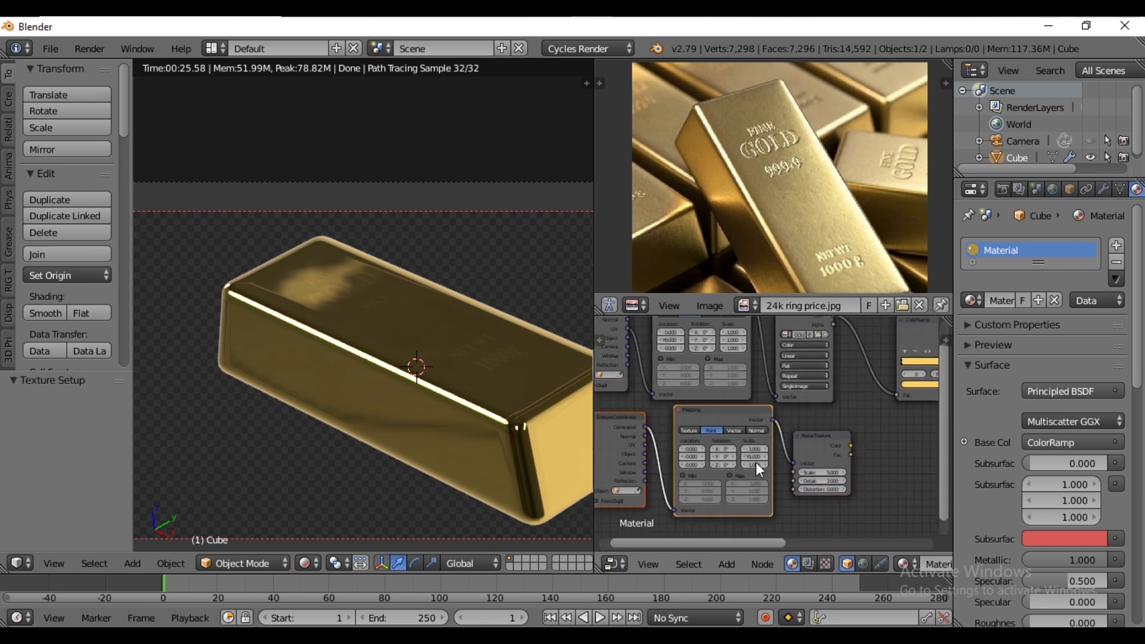
Rearrange the Noise Texture and its mapping nodes to leave more space between them.
drag(645, 453, 675, 510)
drag(618, 449, 913, 478)
drag(678, 443, 934, 465)
drag(832, 445, 756, 464)
middle_drag(832, 479, 768, 440)
scroll(729, 450, down, 4)
Add a ColorRamp node between the Noise Texture and the Principled BSDF.
key(shift+a)
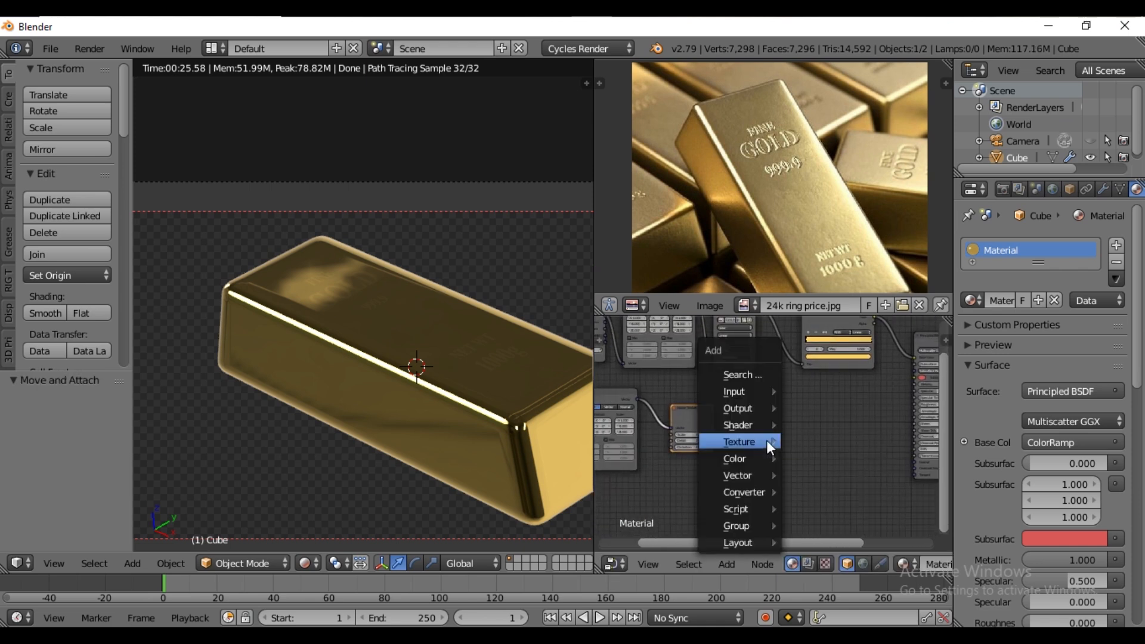
mouse_move(728, 493)
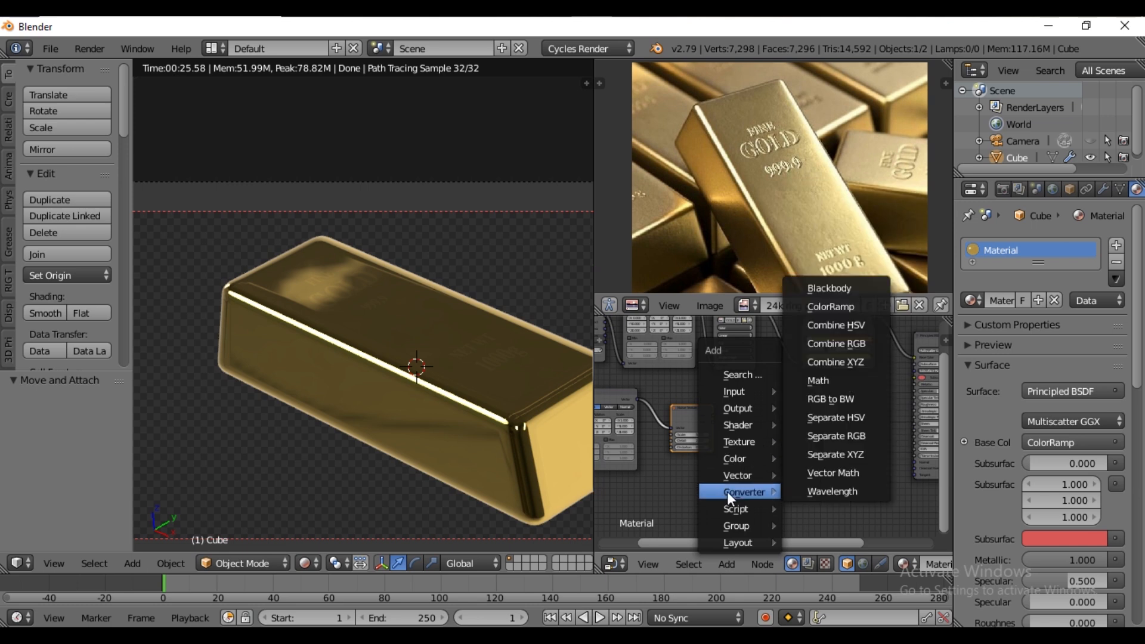
click(829, 306)
click(768, 391)
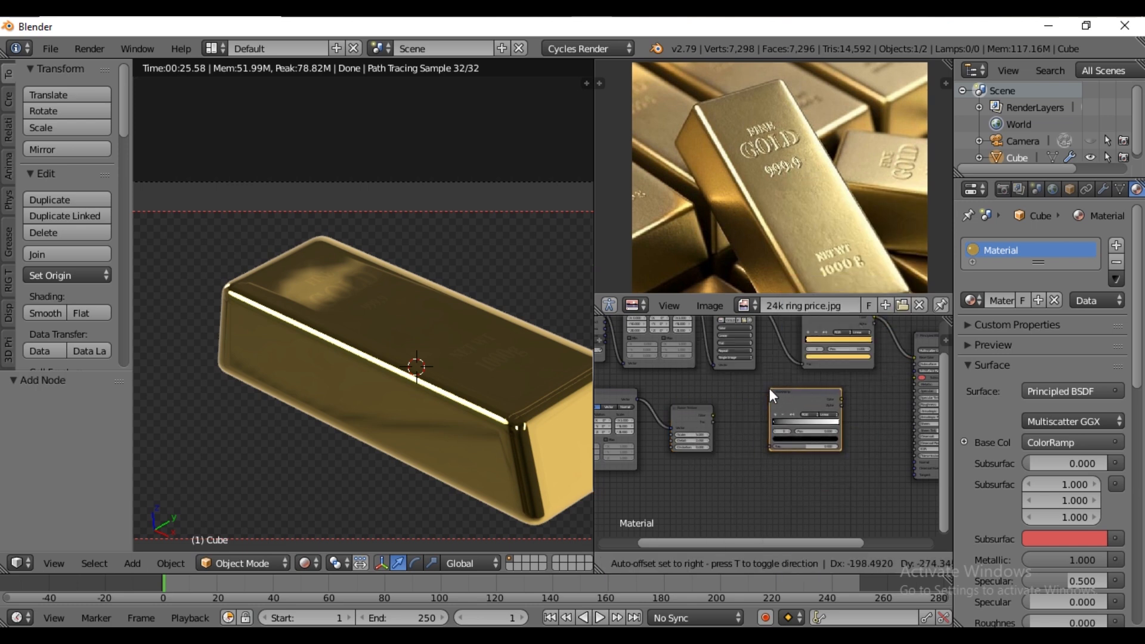
Connect the Noise Texture's Color to the new ColorRamp's Fac, and the ramp's Color to the Principled BSDF's Roughness.
scroll(769, 388, up, 1)
scroll(657, 463, up, 1)
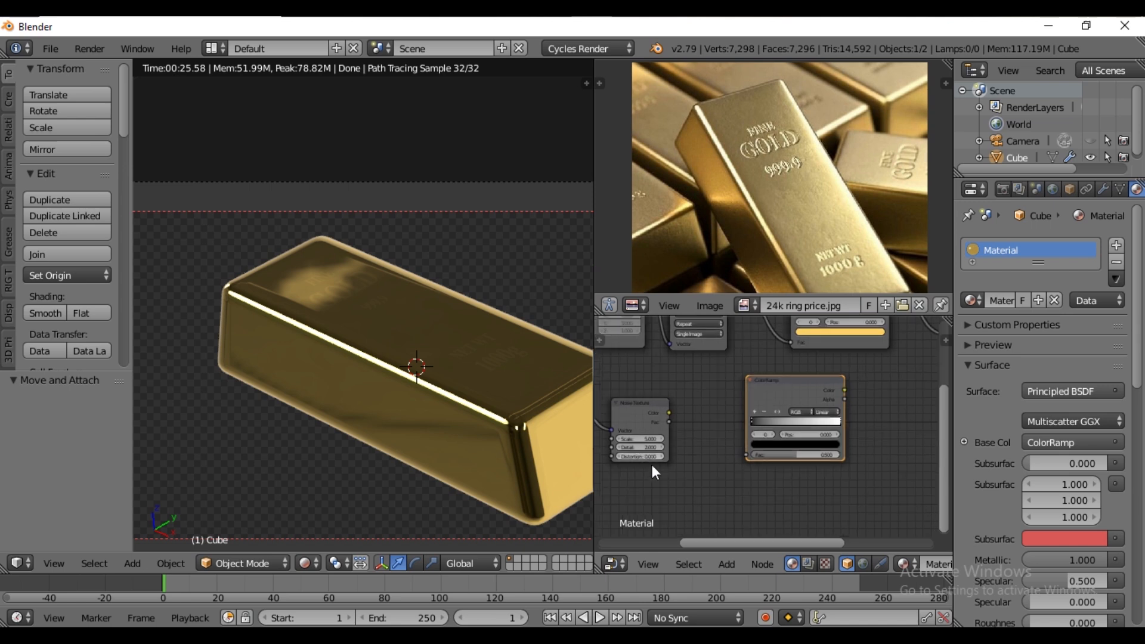
middle_drag(653, 464, 711, 454)
drag(726, 398, 809, 444)
middle_drag(927, 372, 778, 374)
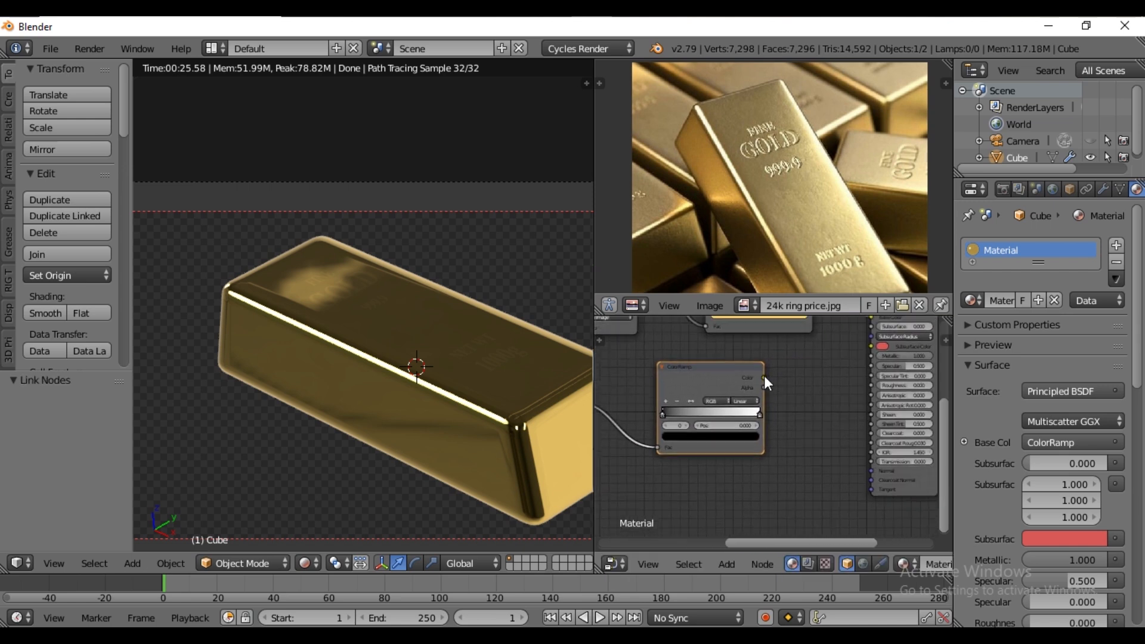
drag(764, 378, 778, 389)
drag(847, 388, 870, 386)
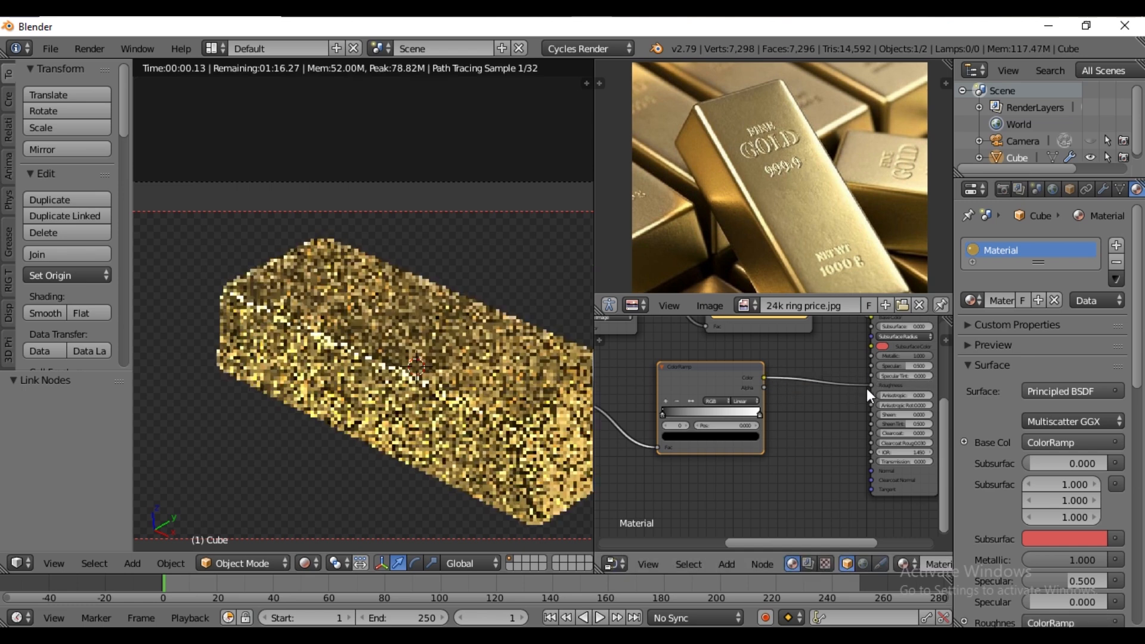
Preview the noise ColorRamp on the bar, shift its black stop to about 0.4, and return to the Principled BSDF preview.
ctrl+shift+click(686, 377)
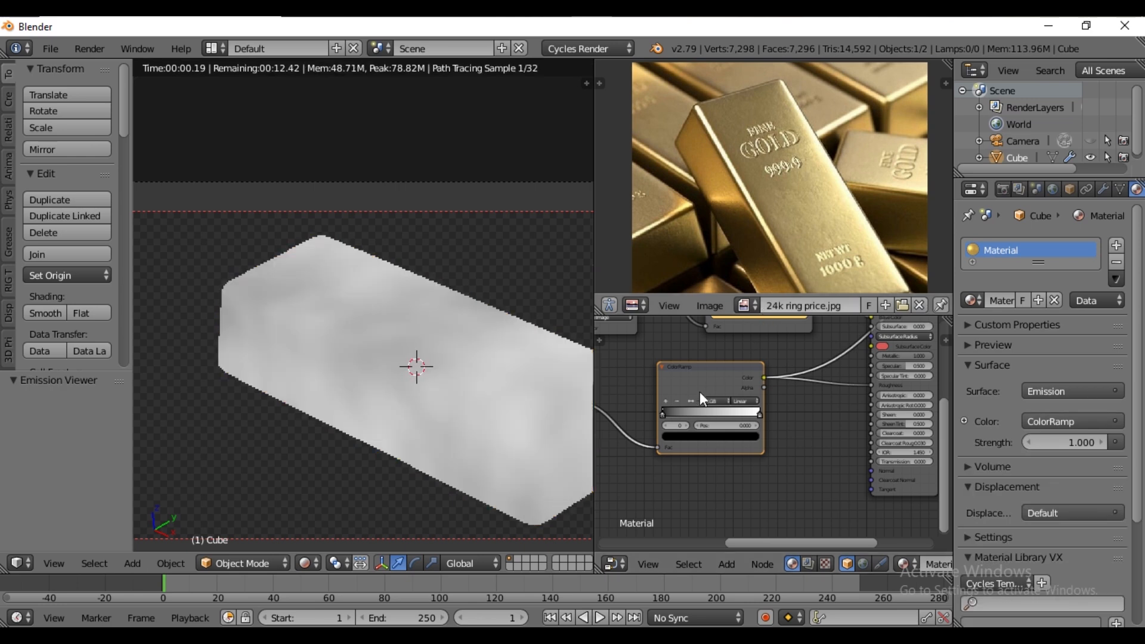
click(693, 413)
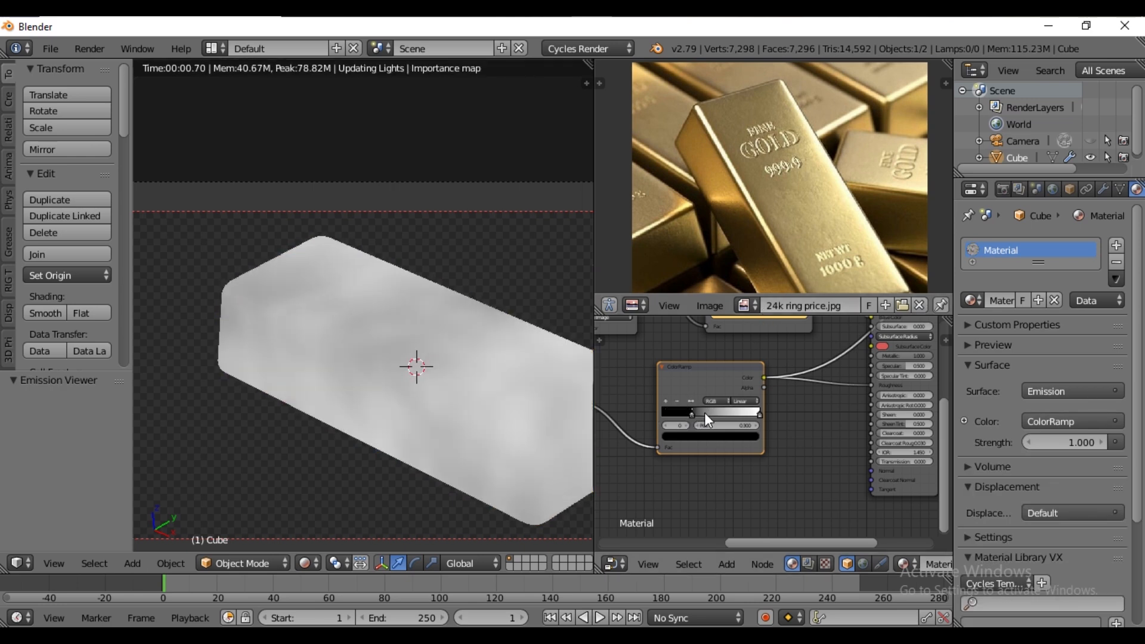
click(704, 413)
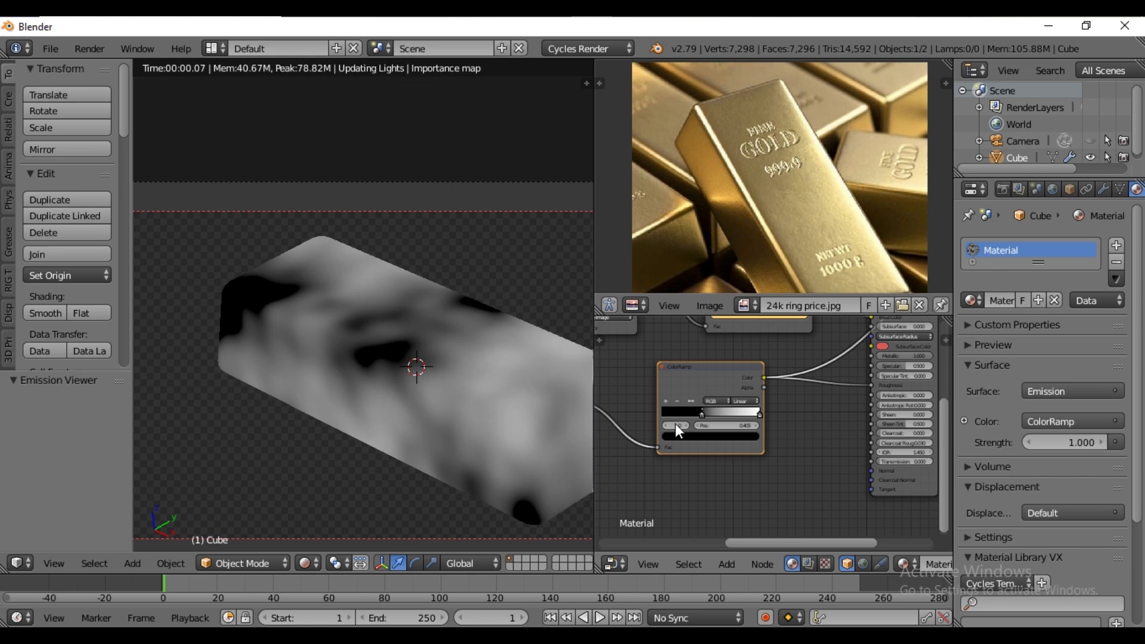
ctrl+shift+click(892, 479)
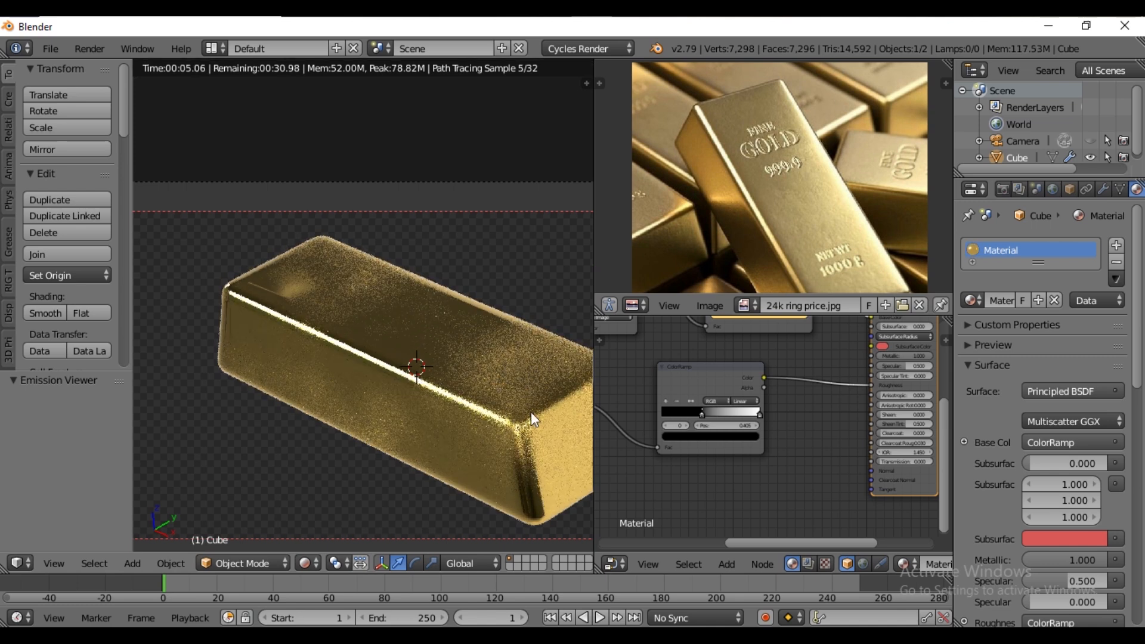
Preview the noise ColorRamp on the bar and set the Noise Texture's Detail to 15.
ctrl+shift+click(680, 377)
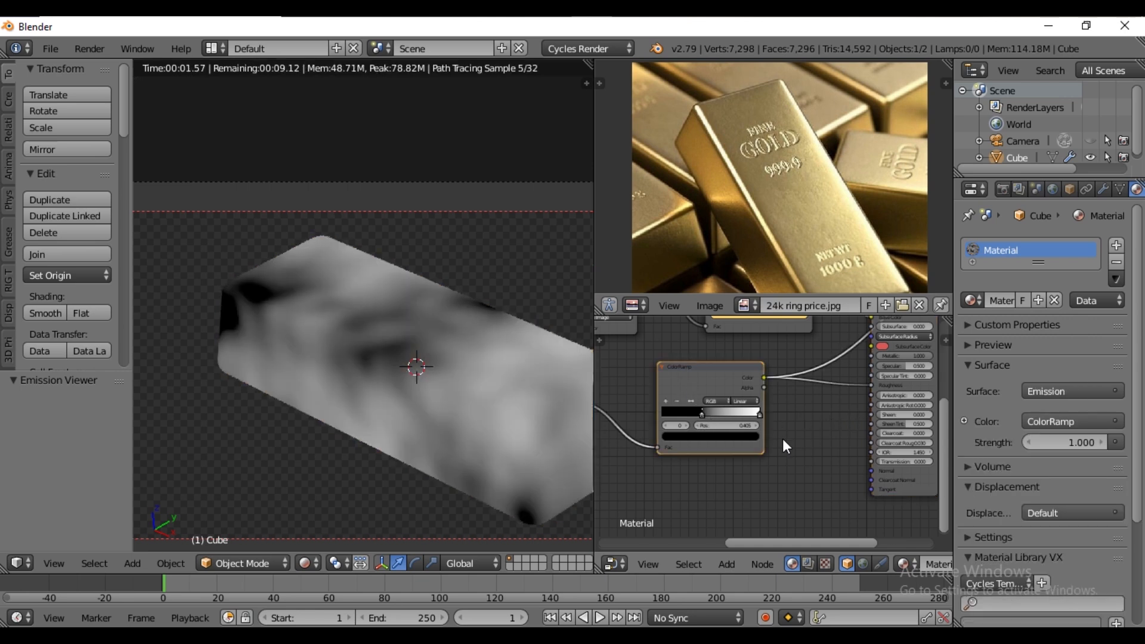
scroll(782, 438, down, 2)
middle_drag(808, 403, 873, 394)
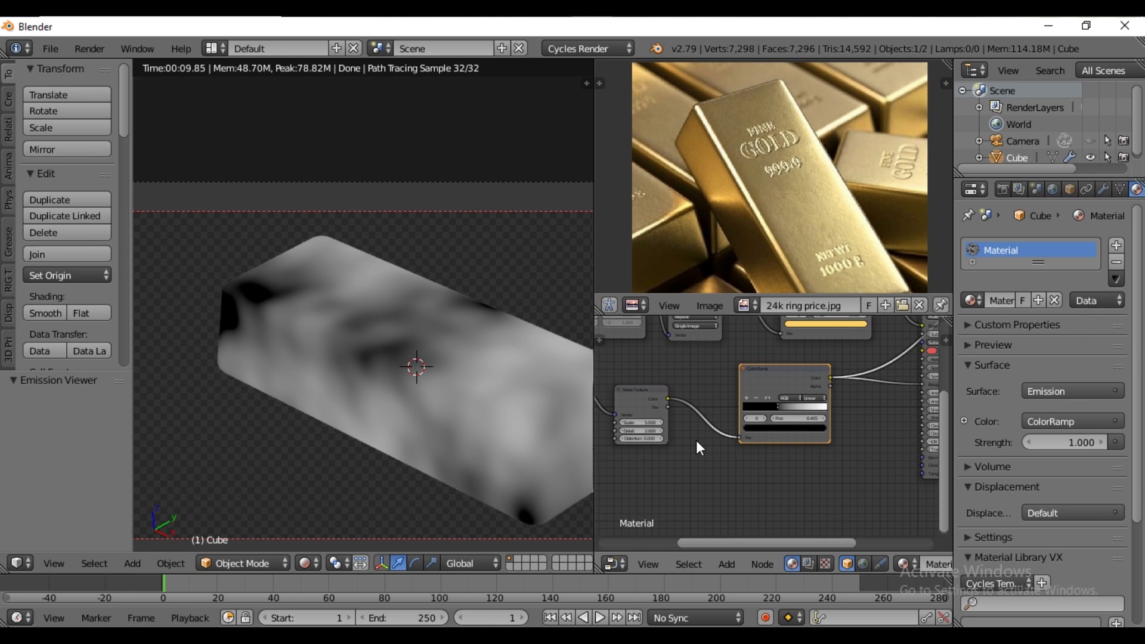
click(642, 430)
text(15)
key(Return)
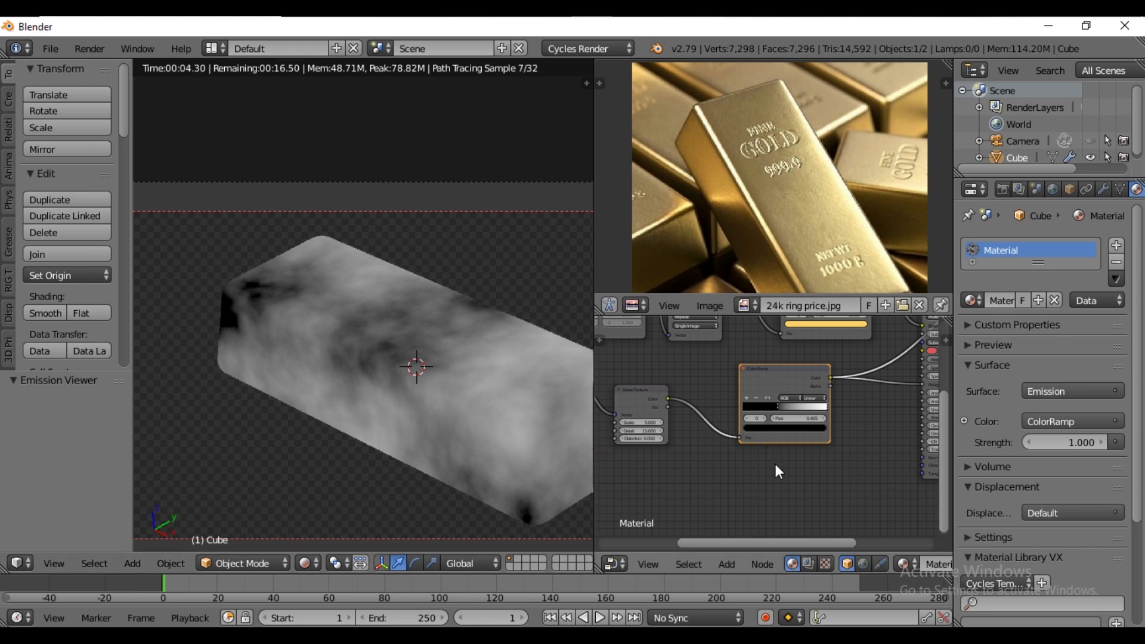
Move the noise ColorRamp's black stop to about 0.26 and switch the preview back to the Principled BSDF.
scroll(776, 426, up, 1)
drag(787, 408, 766, 404)
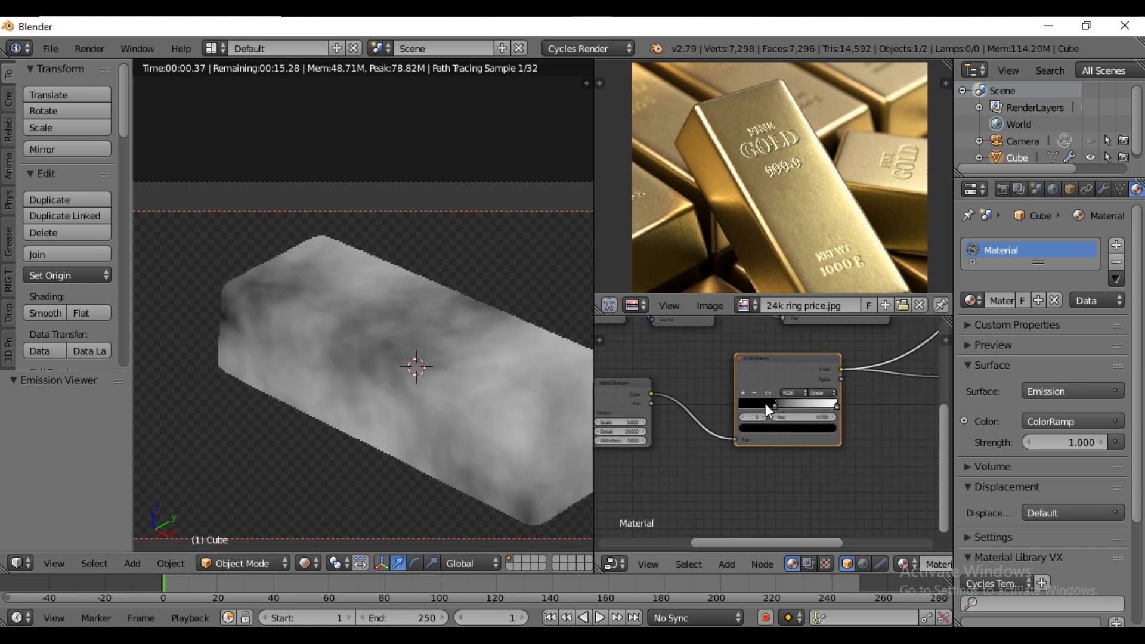
middle_drag(764, 418, 640, 405)
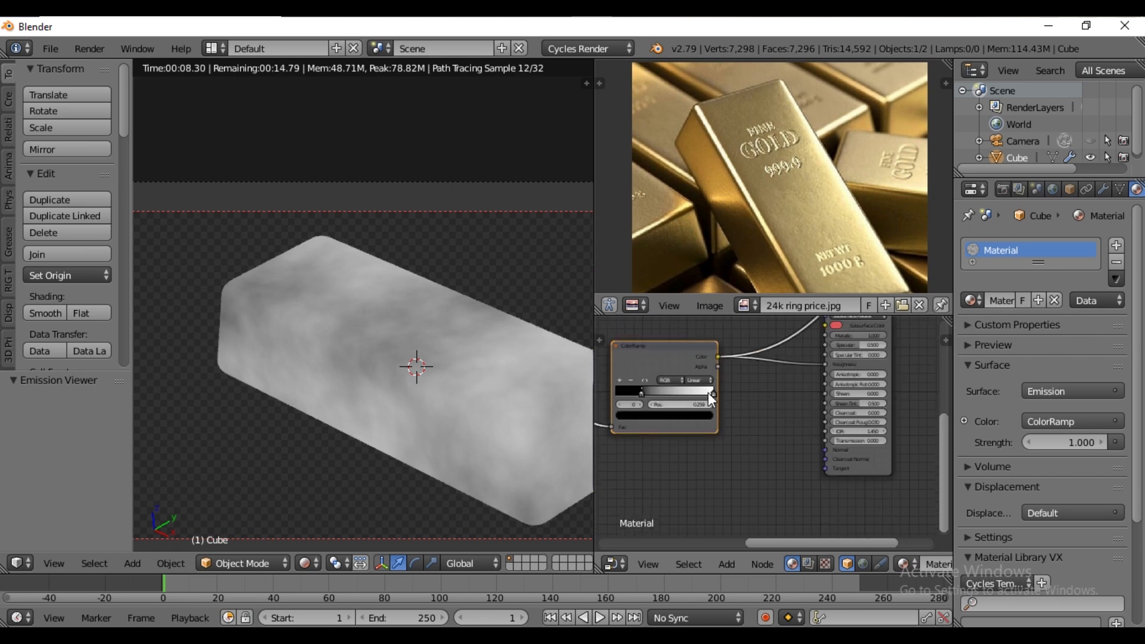
middle_drag(775, 388, 758, 429)
ctrl+shift+click(828, 489)
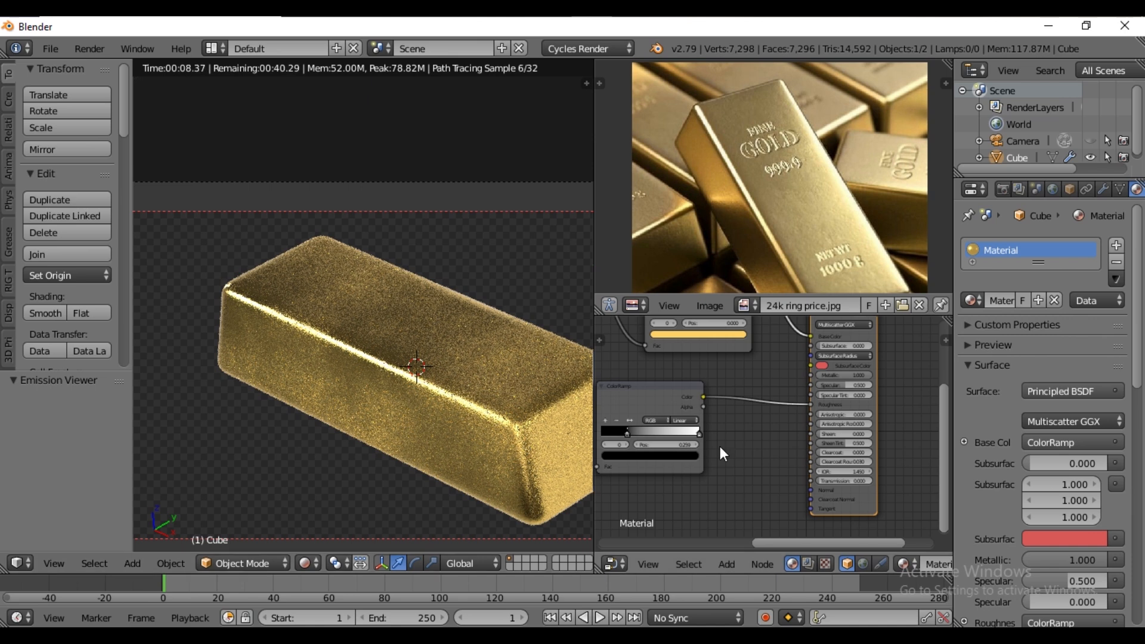
Preview the lettering Image Texture and the noise ColorRamp separately on the bar.
middle_drag(723, 444, 854, 403)
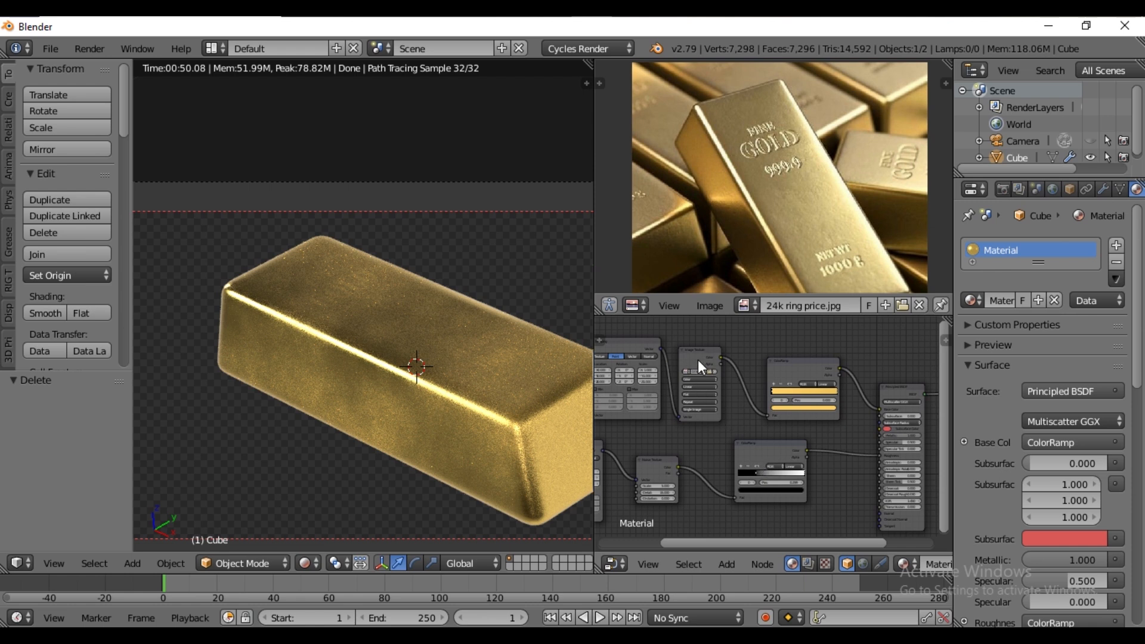
click(699, 359)
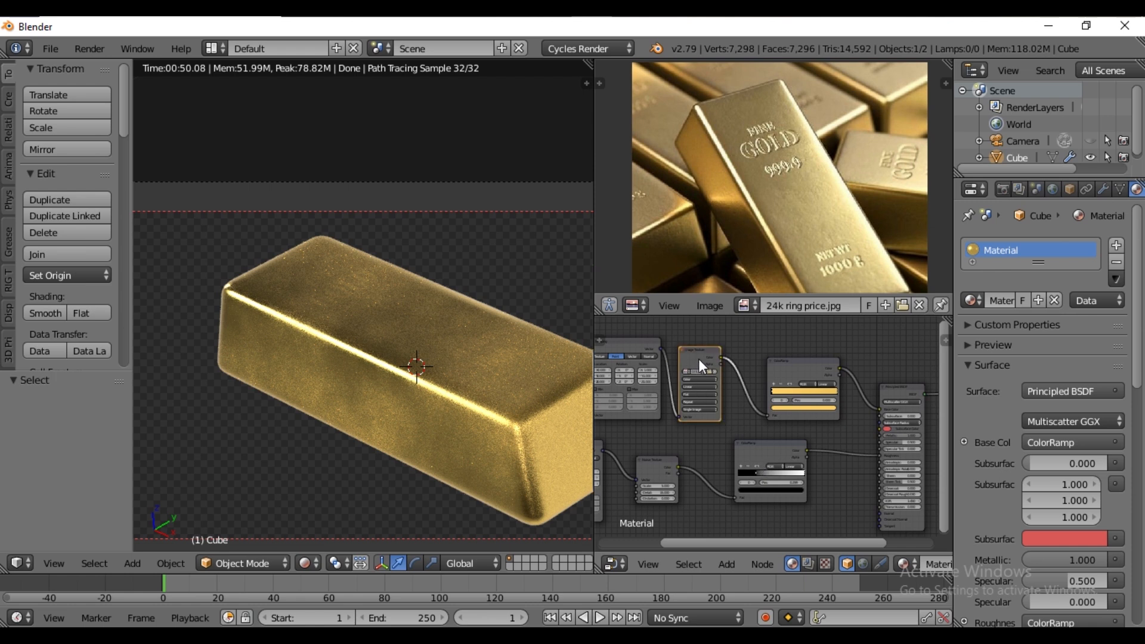
ctrl+shift+click(699, 360)
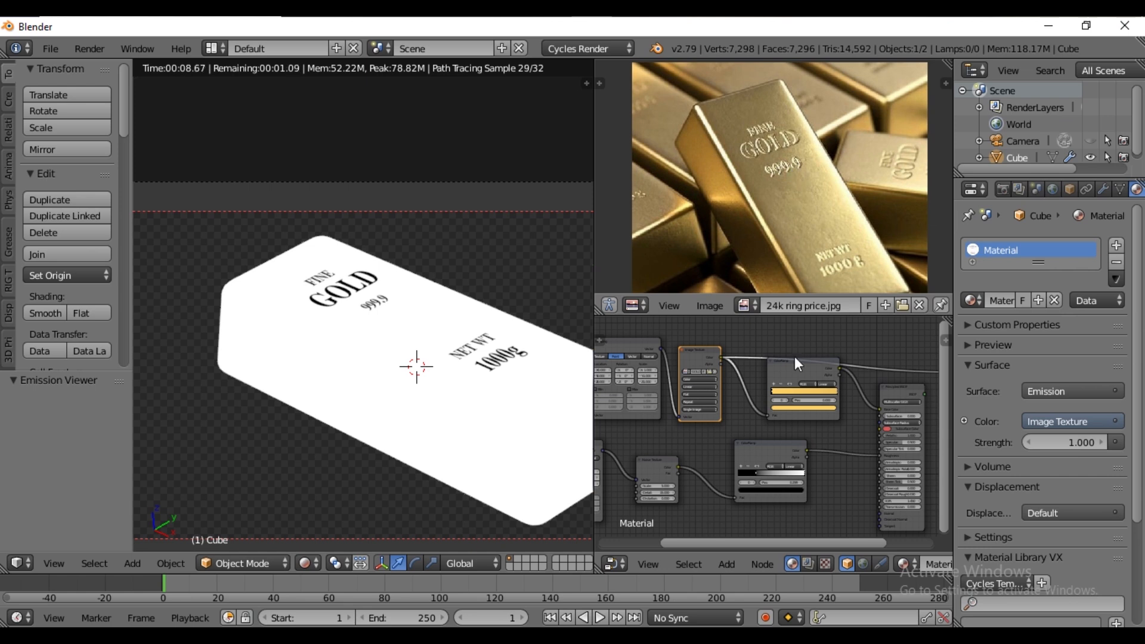
ctrl+shift+click(782, 451)
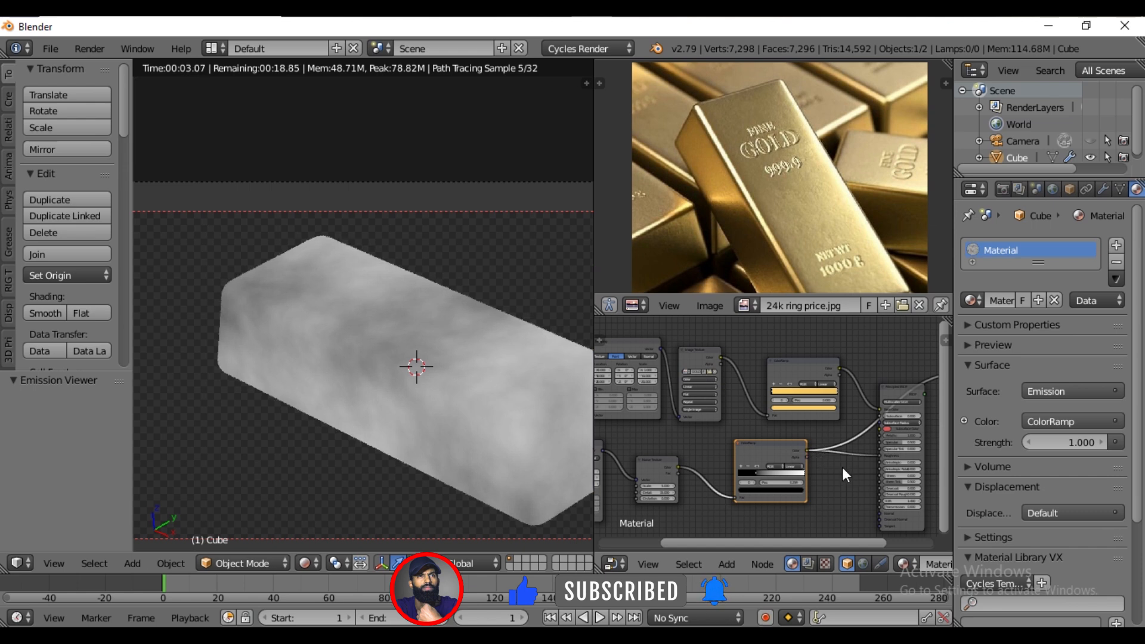
Insert a MixRGB node into the link between the noise ColorRamp and the Principled BSDF's Roughness.
middle_drag(825, 460, 815, 457)
key(shift+a)
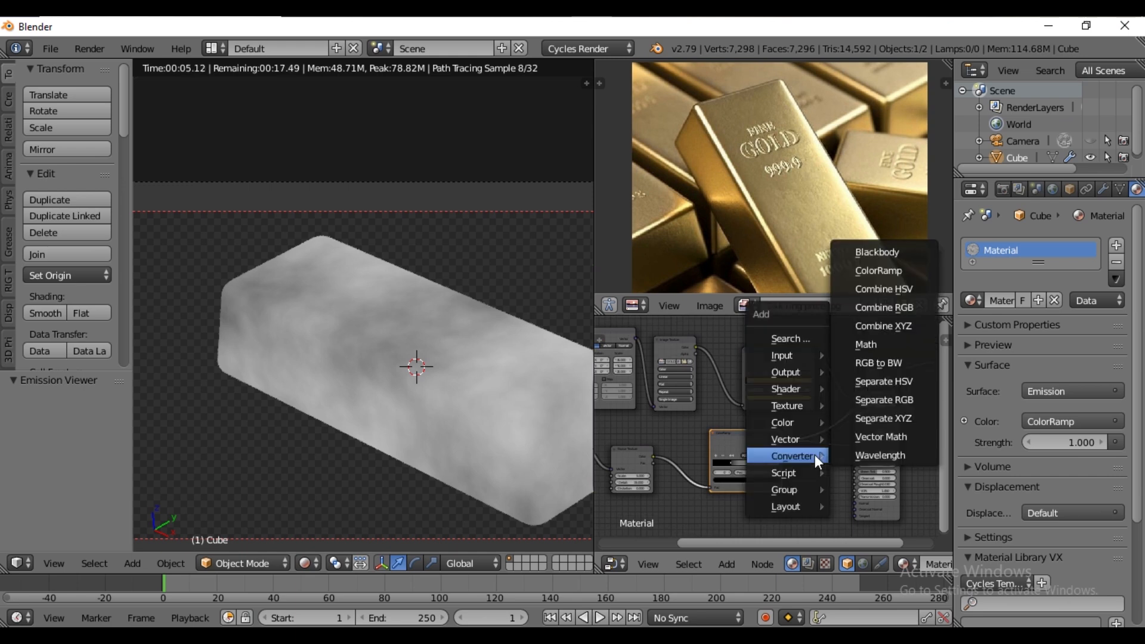
mouse_move(780, 419)
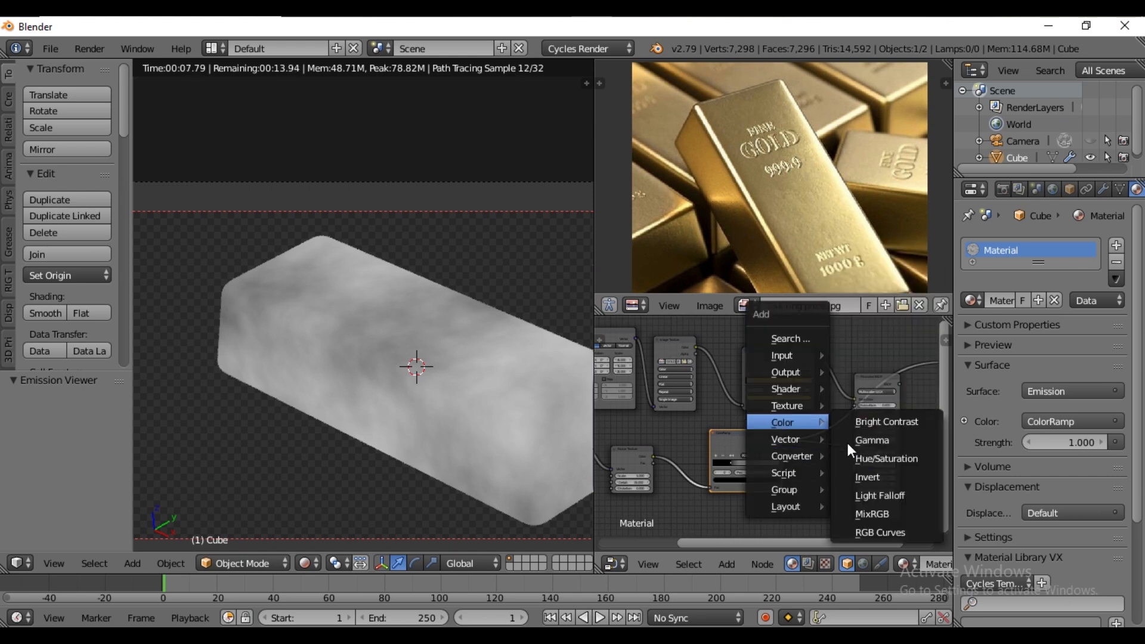
click(875, 514)
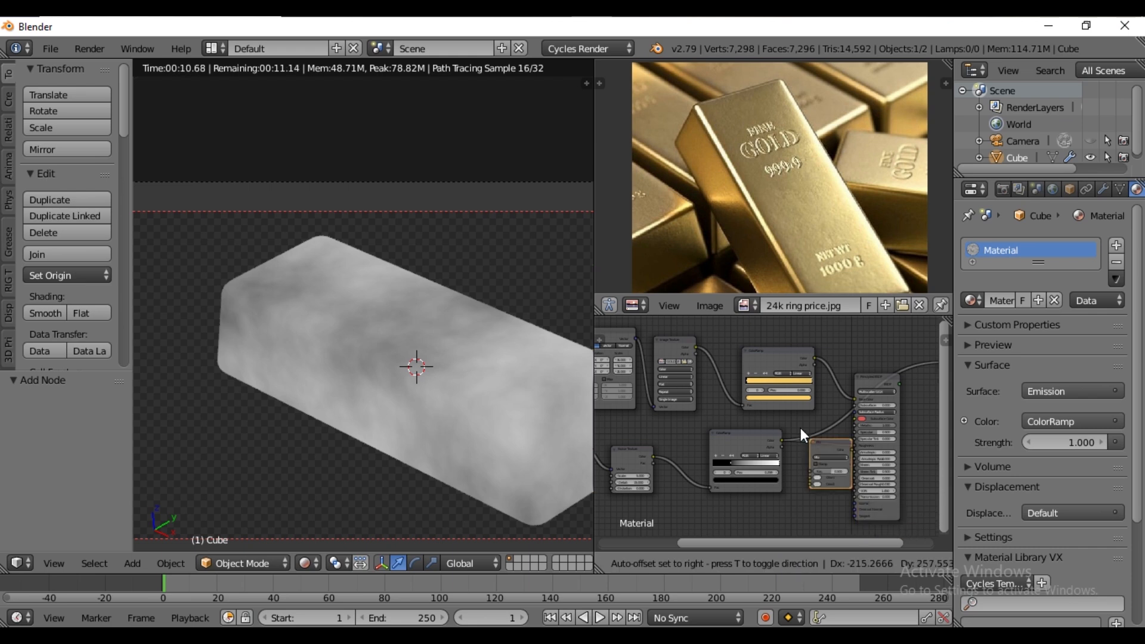
click(812, 437)
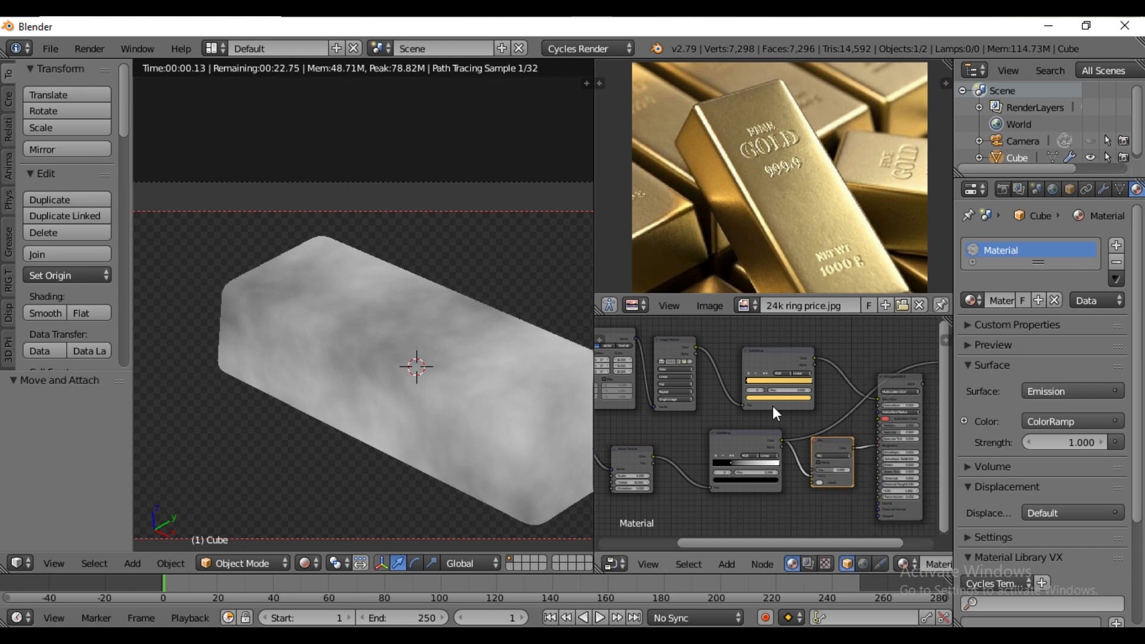
Connect the Image Texture's Color to the Mix node's Color1, with the noise ColorRamp in Color2, and preview the mix.
drag(697, 346, 816, 476)
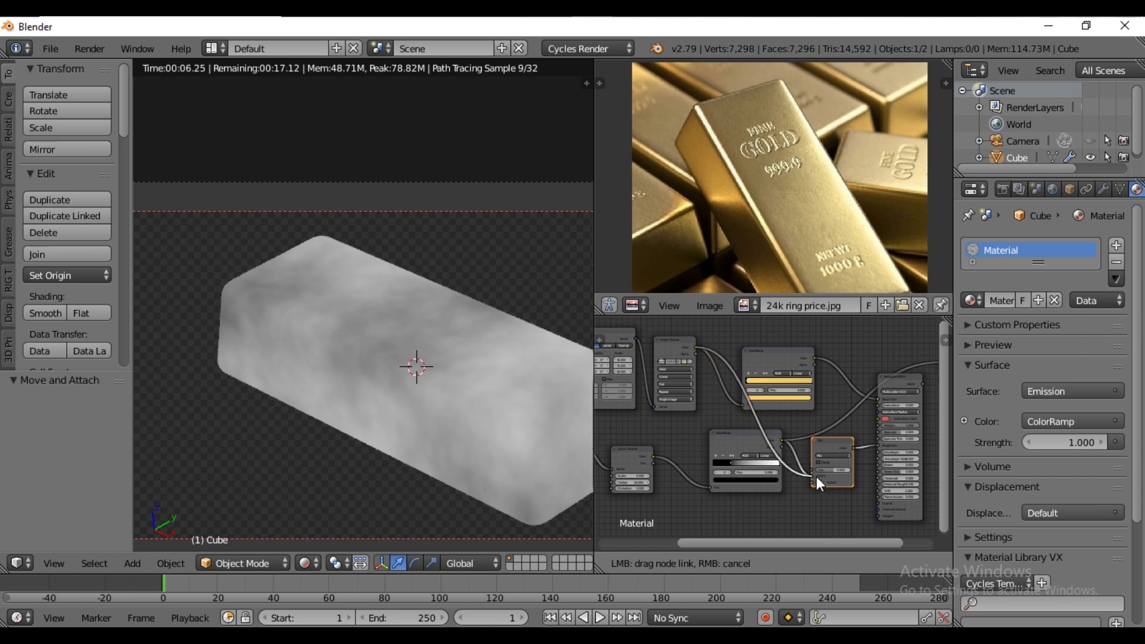
drag(715, 445, 702, 457)
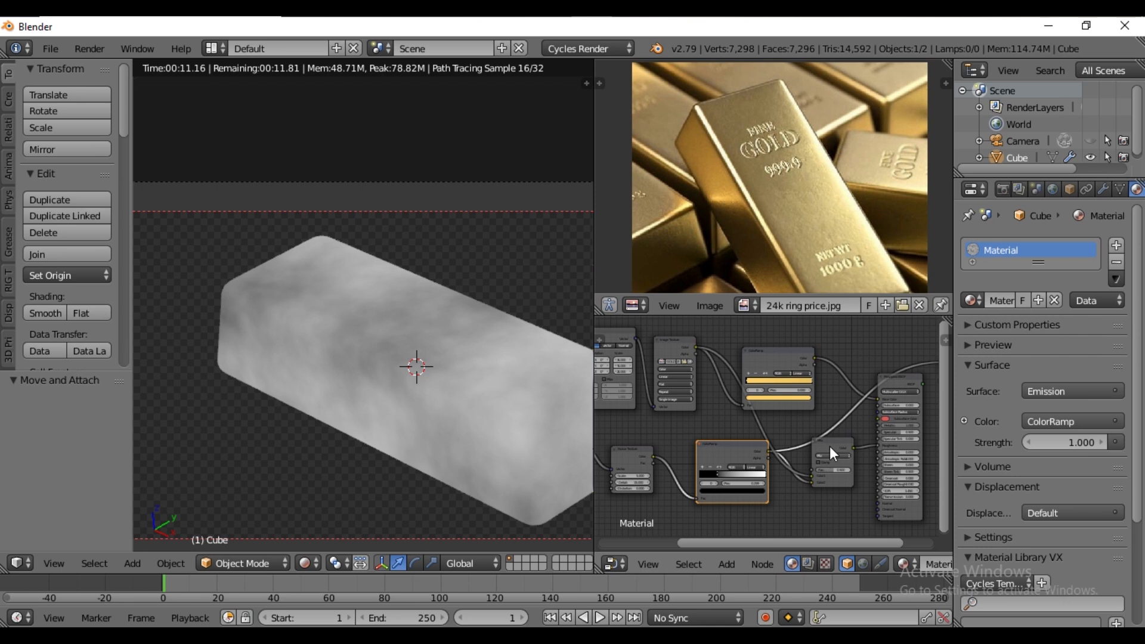
ctrl+shift+click(828, 443)
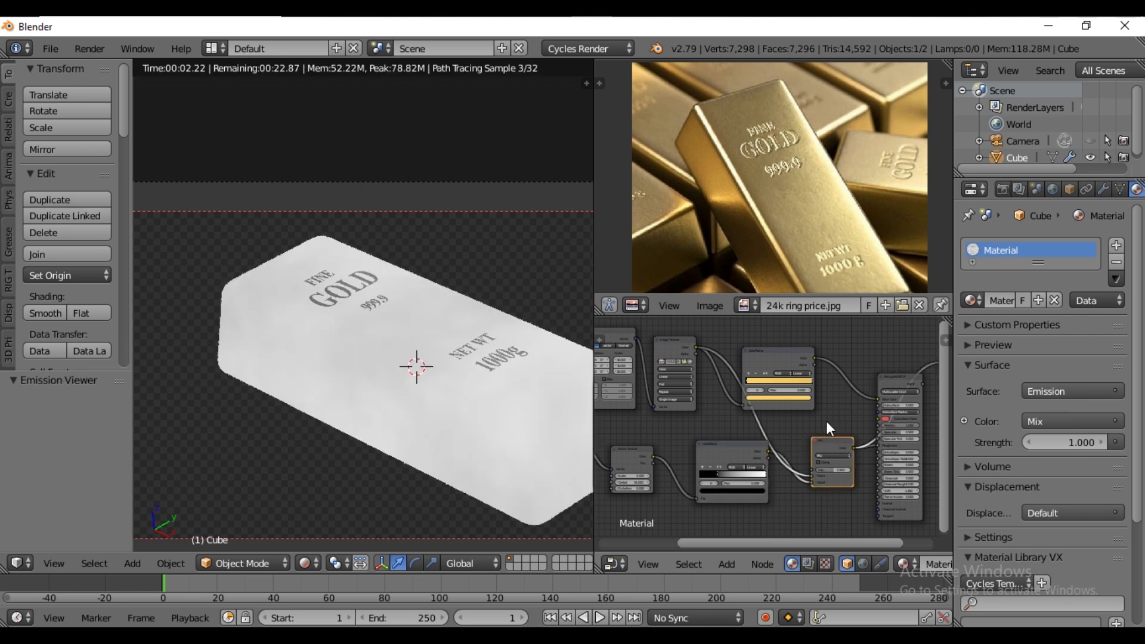
mouse_move(831, 437)
mouse_down()
mouse_move(828, 424)
mouse_move(834, 448)
mouse_up()
Try the Mix node's Fac at 1 and at 0 to compare the noise and lettering inputs.
scroll(847, 476, up, 3)
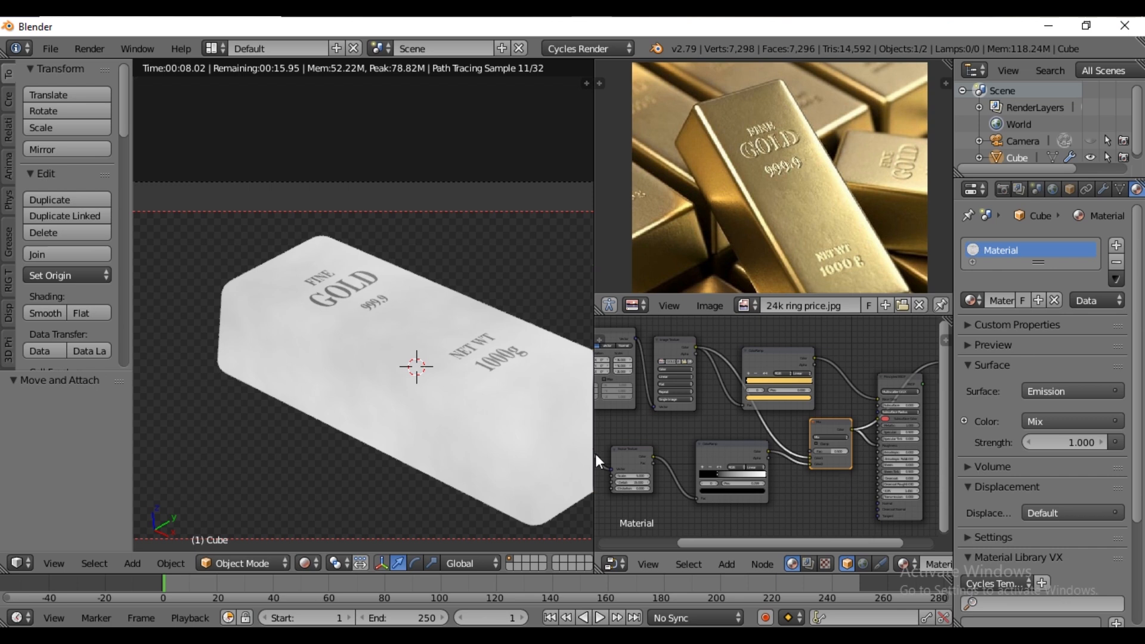
scroll(785, 455, up, 2)
middle_drag(798, 466, 734, 447)
click(808, 445)
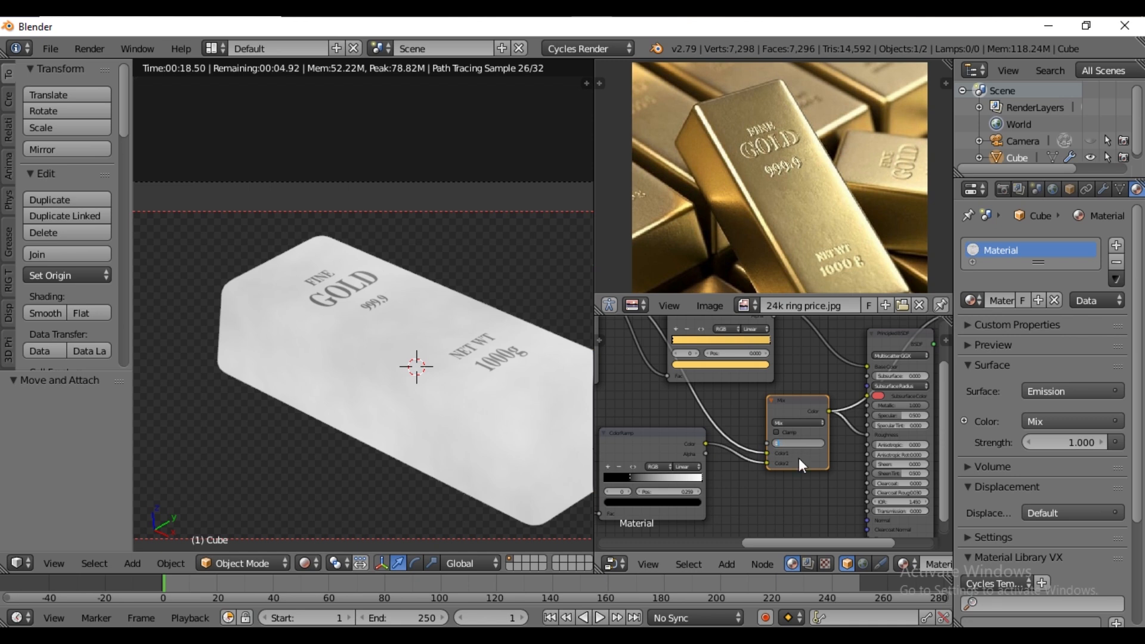
text(1)
key(Return)
click(803, 442)
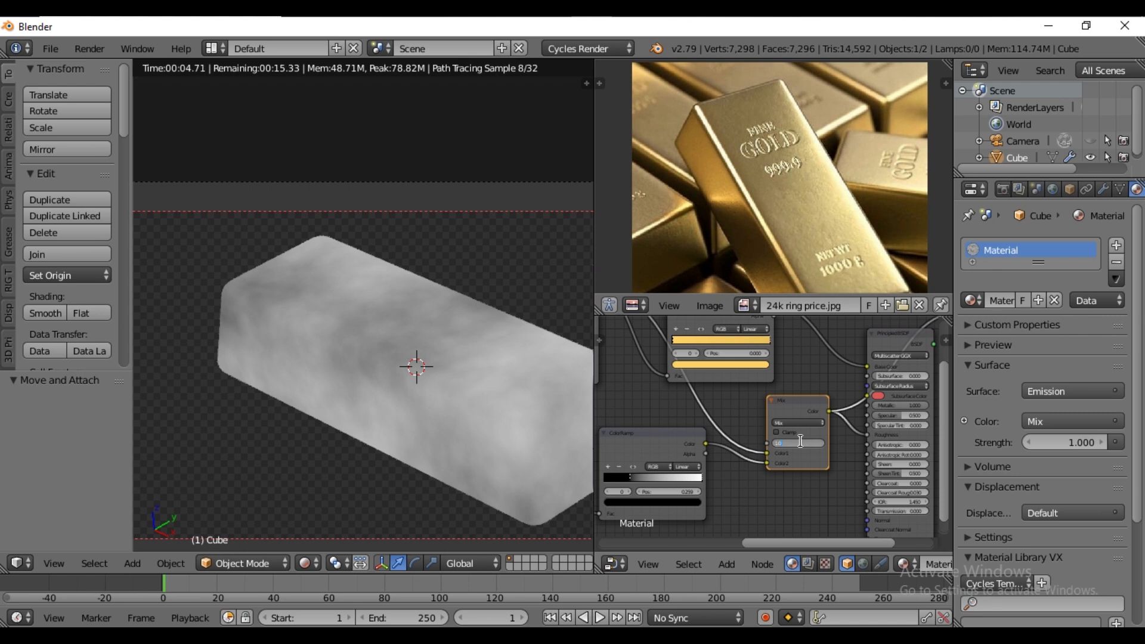
text(0)
key(Return)
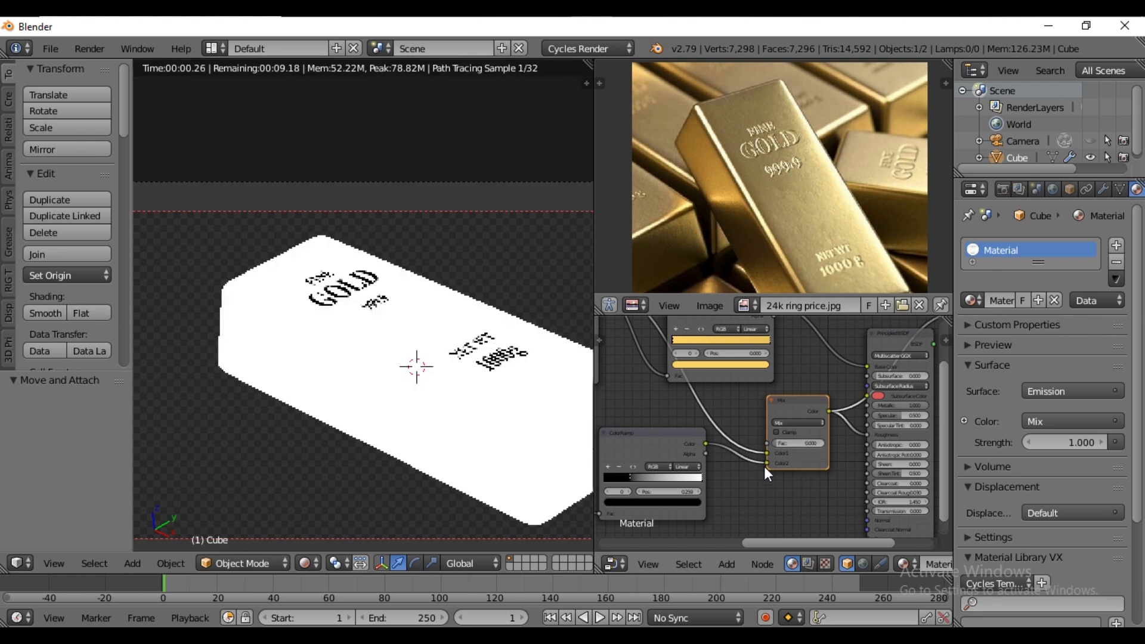
Set the Mix node's Fac to 0.8 and switch the preview back to the Principled BSDF.
click(795, 445)
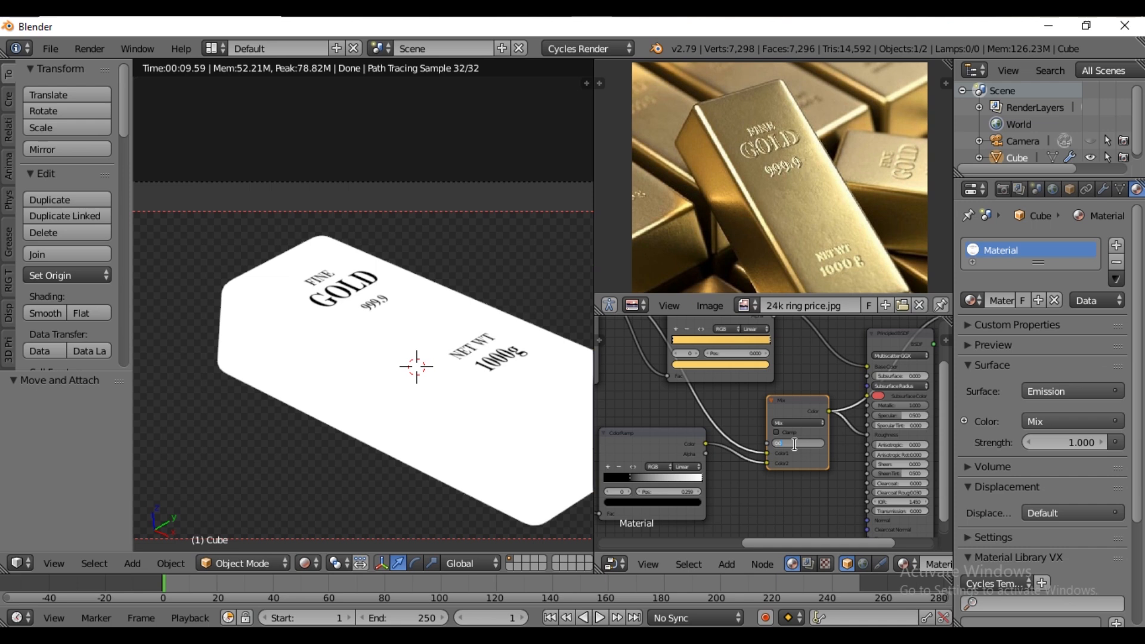
key(Return)
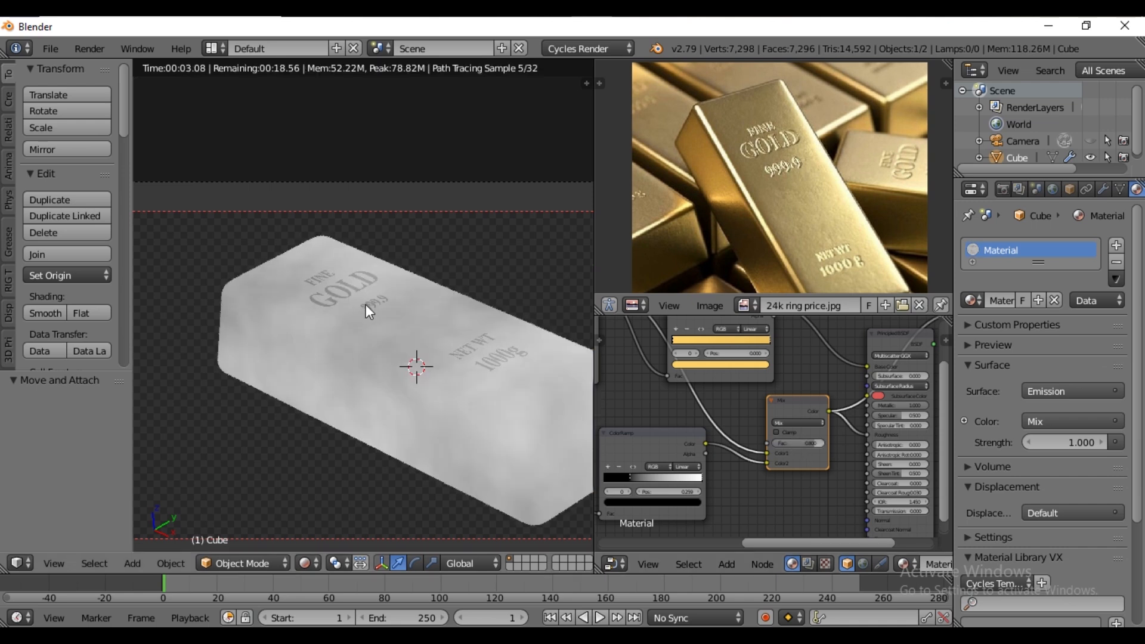
middle_drag(787, 442, 744, 440)
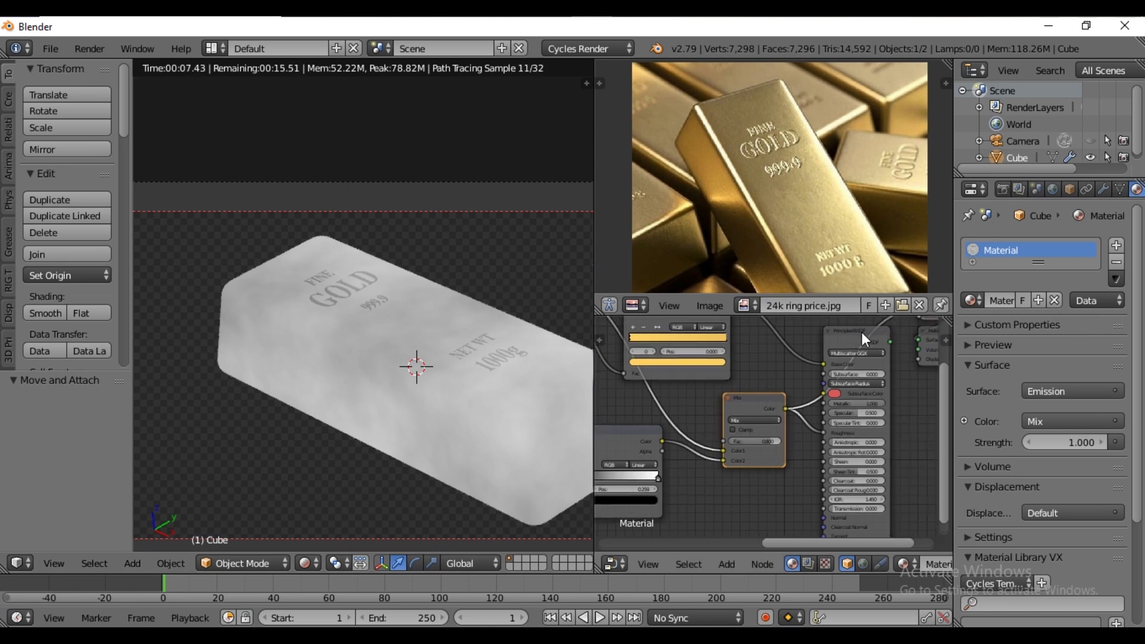
ctrl+shift+click(862, 332)
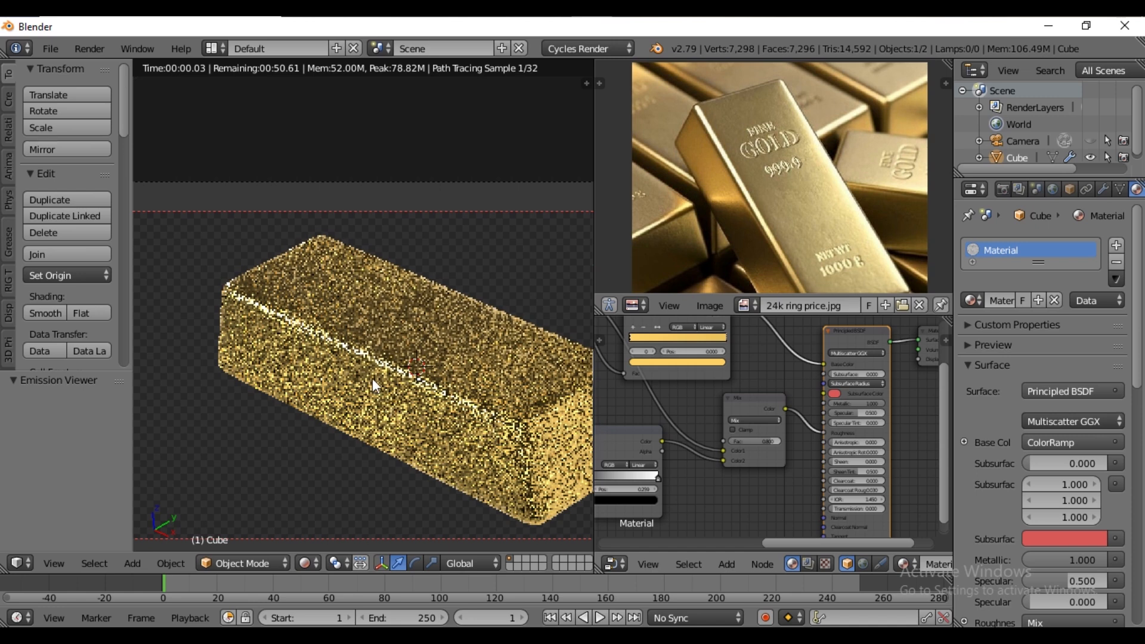
Duplicate the Noise Texture node with its incoming link and place the copy directly below the original.
scroll(363, 323, up, 5)
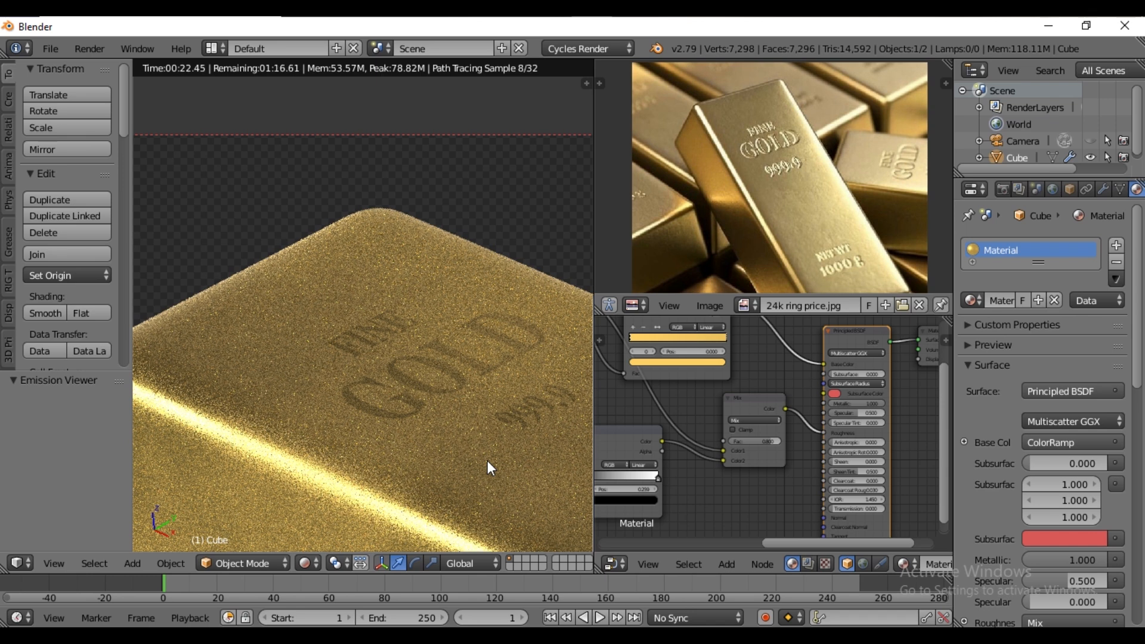
scroll(488, 461, down, 3)
middle_drag(711, 511, 816, 445)
scroll(842, 444, down, 1)
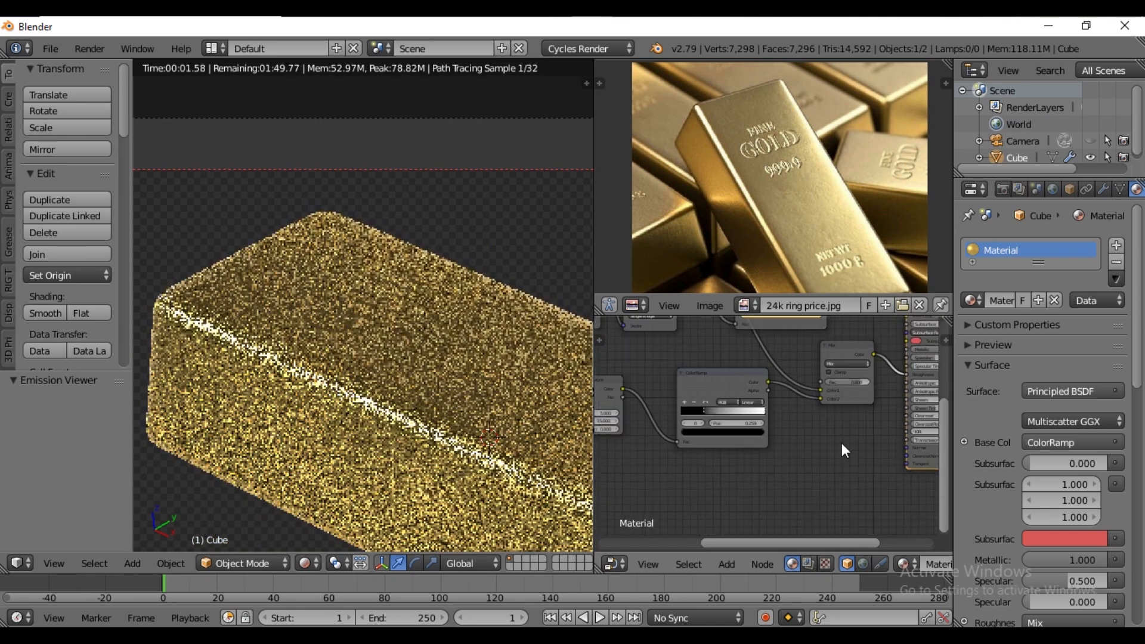
scroll(819, 417, down, 3)
middle_drag(819, 413, 868, 351)
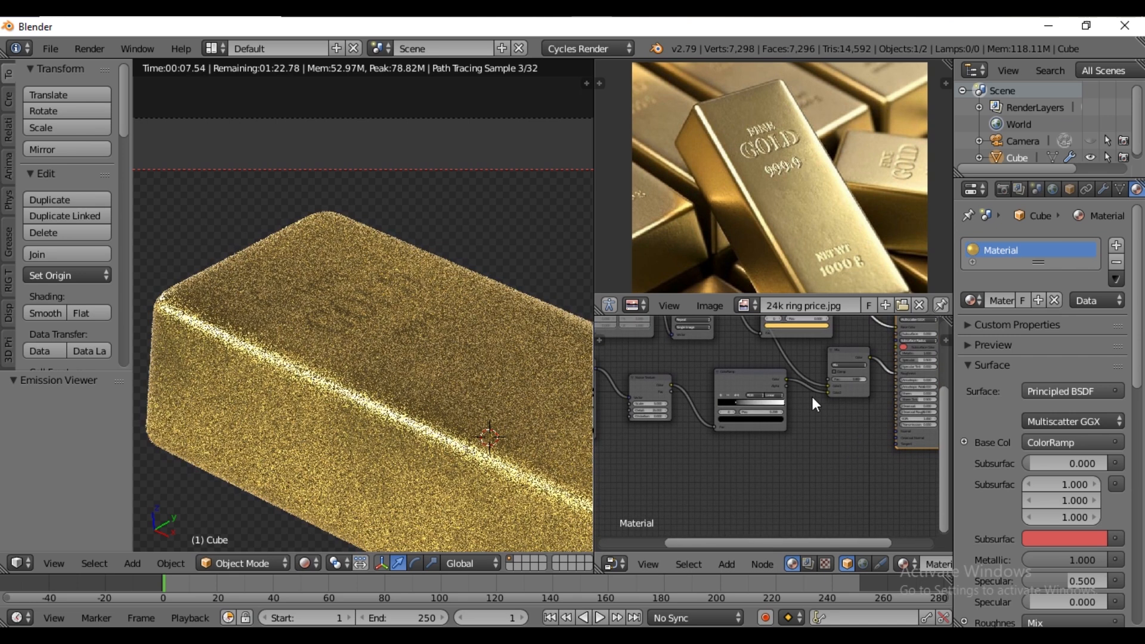
click(656, 385)
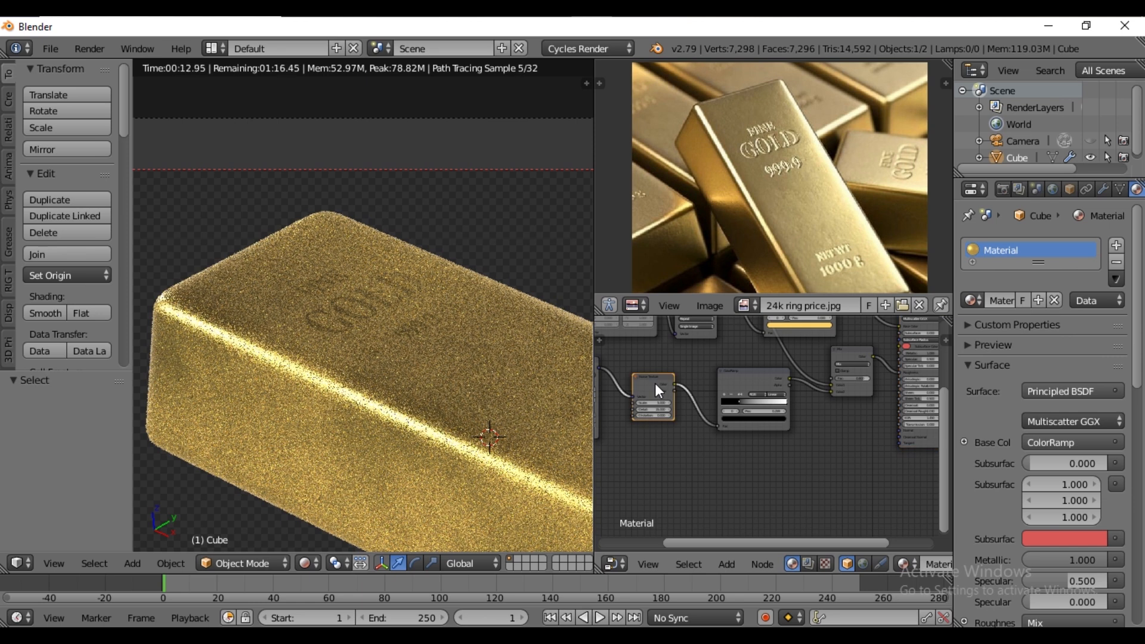
key(shift+d)
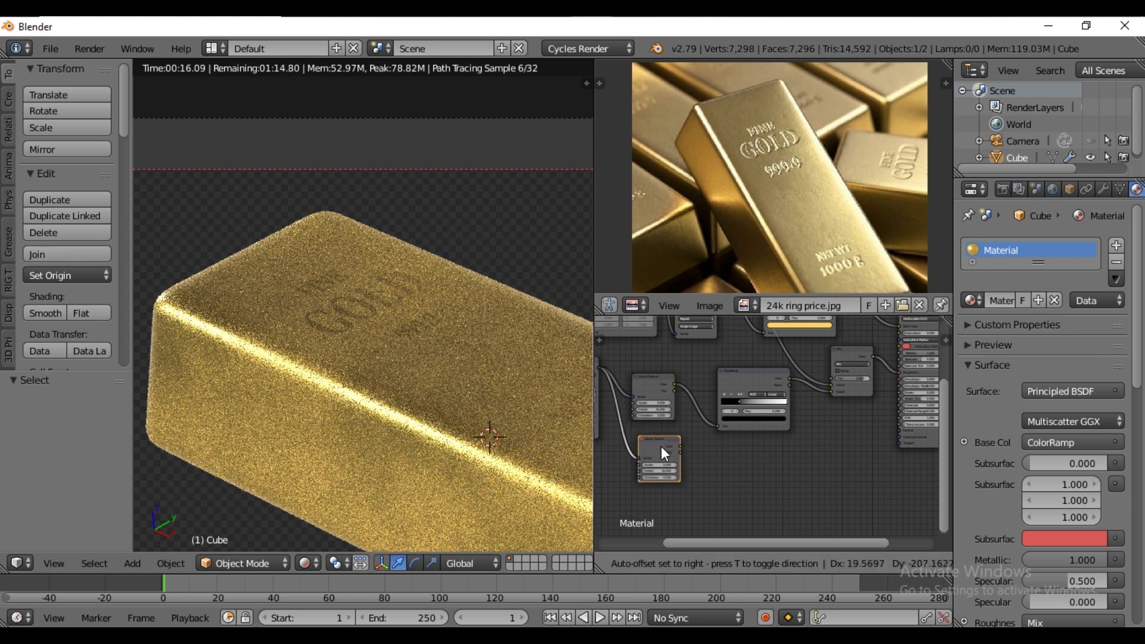
click(661, 446)
Add a ColorRamp node below the existing noise ColorRamp and feed the duplicated Noise Texture into its Fac.
key(shift+a)
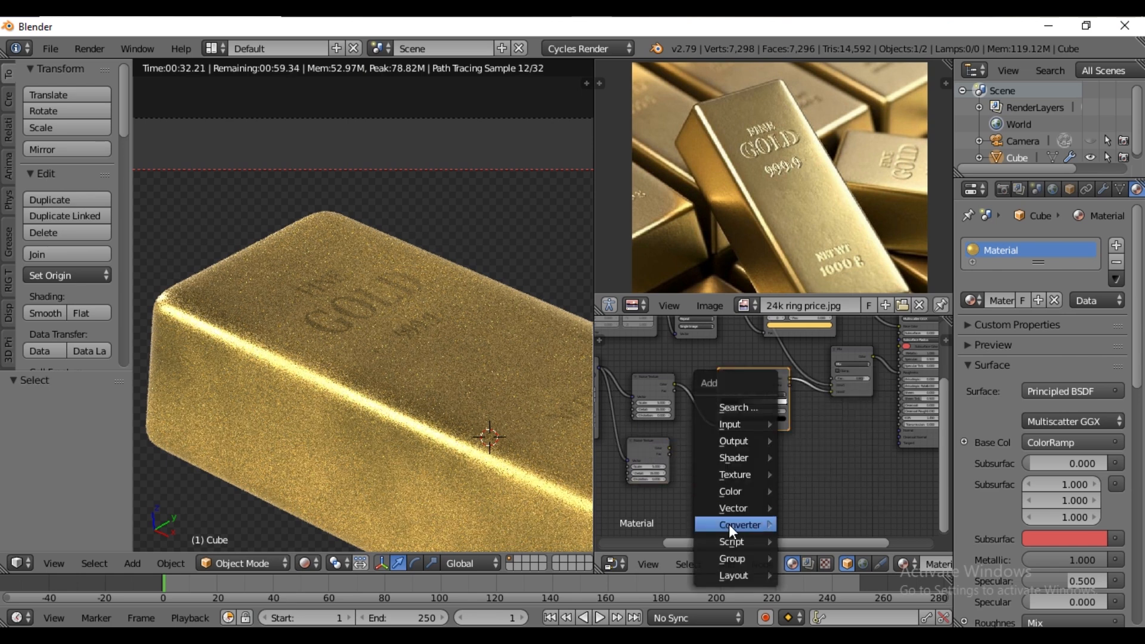
mouse_move(729, 525)
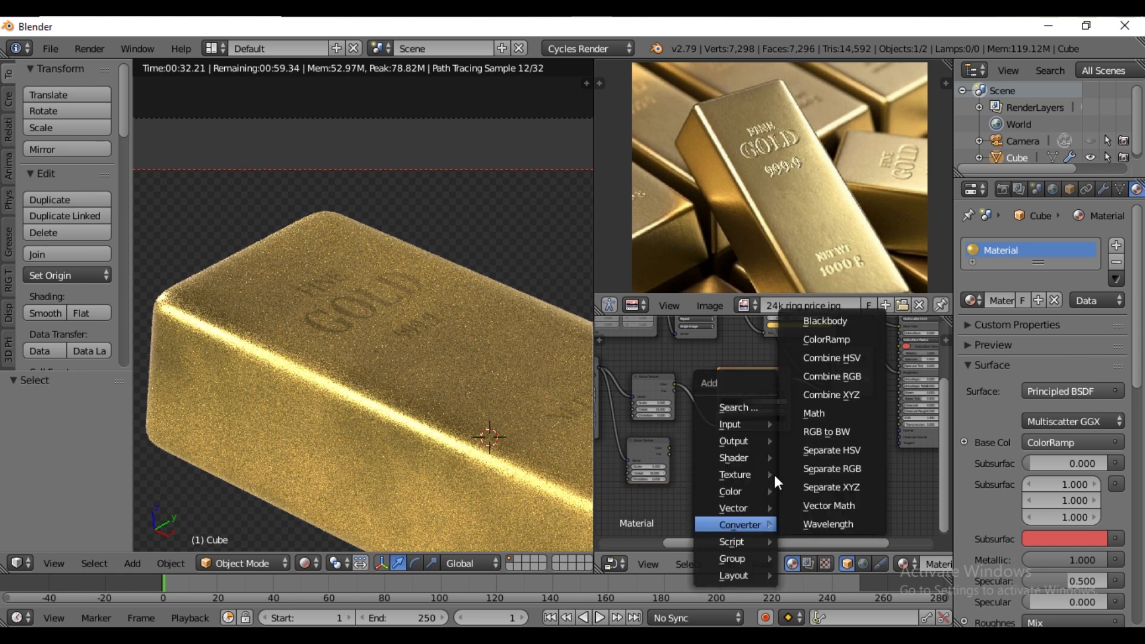
click(817, 342)
click(711, 433)
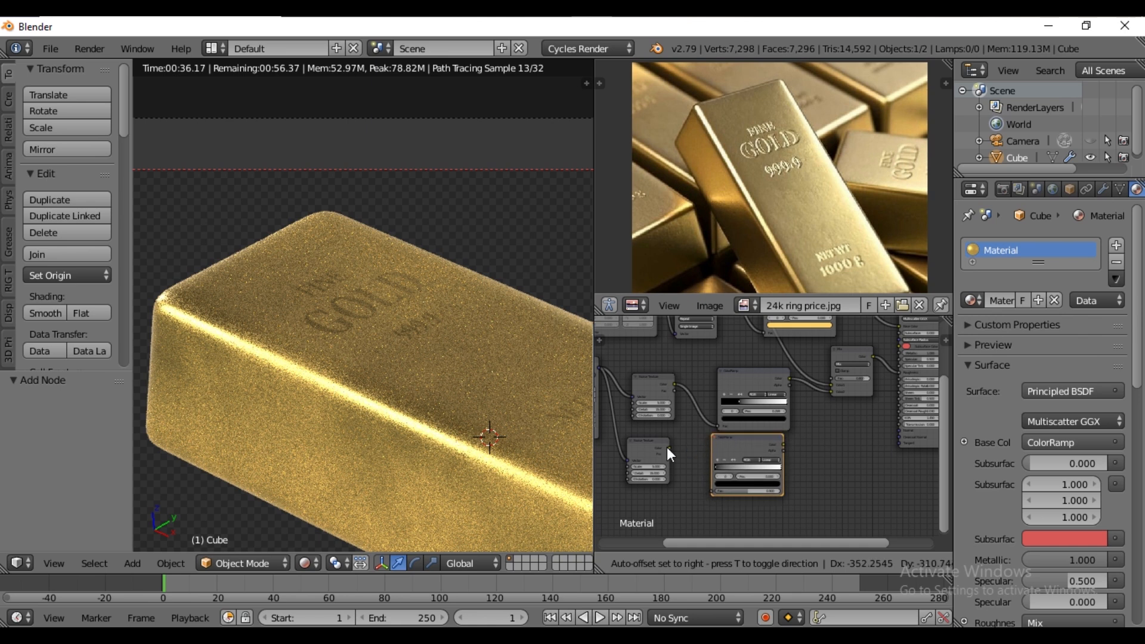
drag(671, 447, 714, 490)
Connect the new ColorRamp's Color to the Principled BSDF's Normal through an inserted Bump node, using the Bump's Height input.
scroll(807, 474, up, 2)
middle_drag(764, 491, 713, 470)
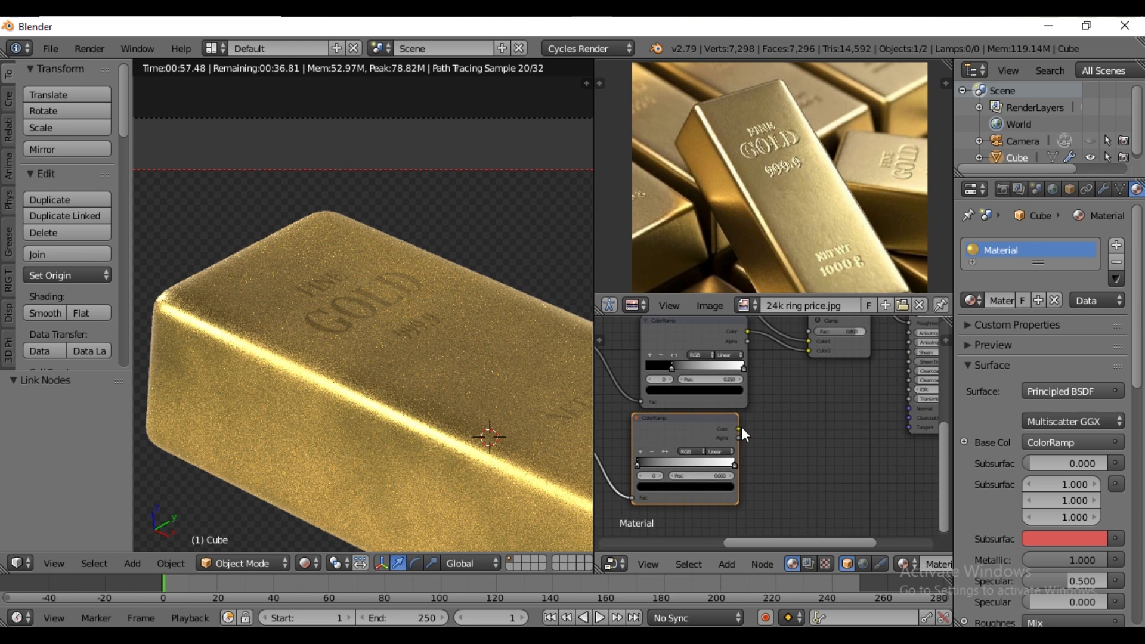
drag(741, 428, 881, 422)
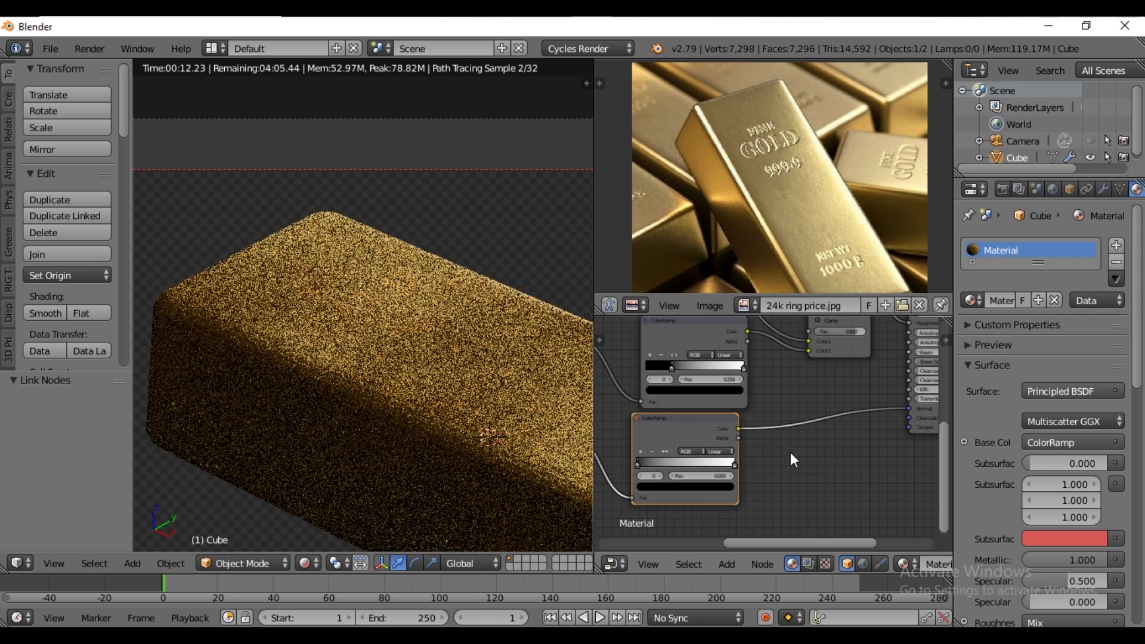
key(shift+a)
mouse_move(761, 440)
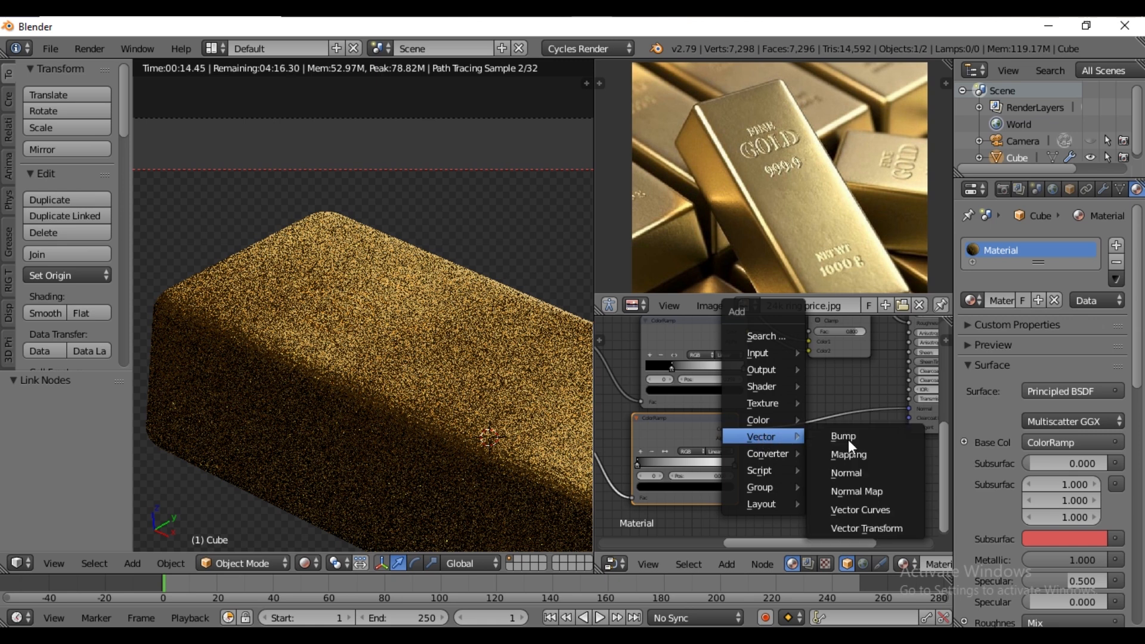
click(849, 437)
click(766, 400)
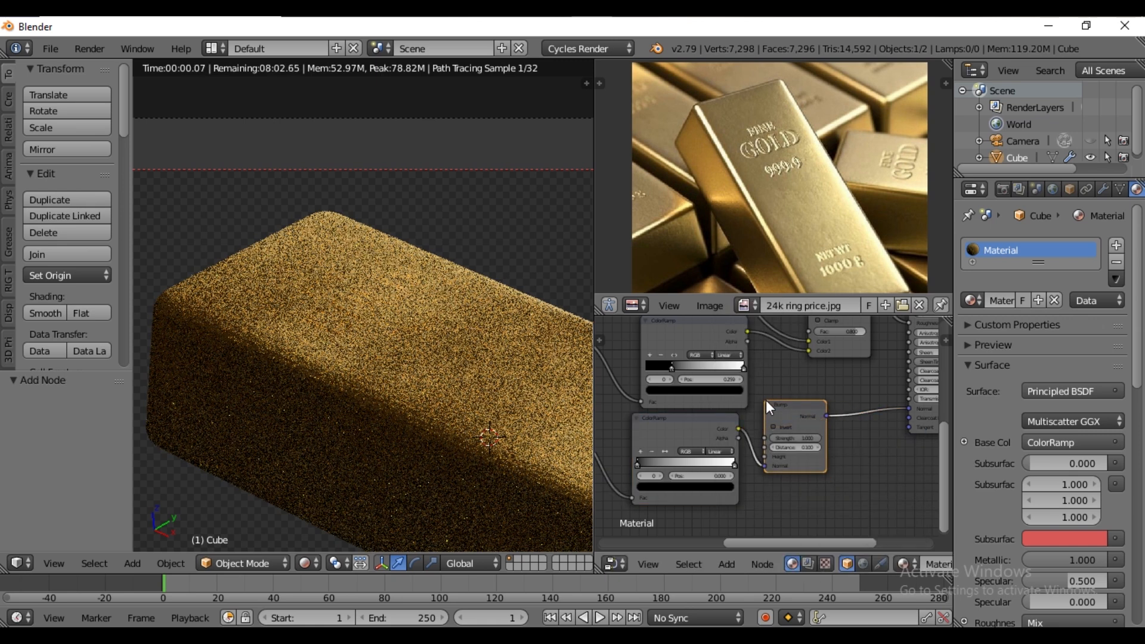
drag(775, 457, 775, 457)
Preview the Bump node and move the black stop of its ColorRamp to position 0.177.
middle_drag(739, 450, 811, 432)
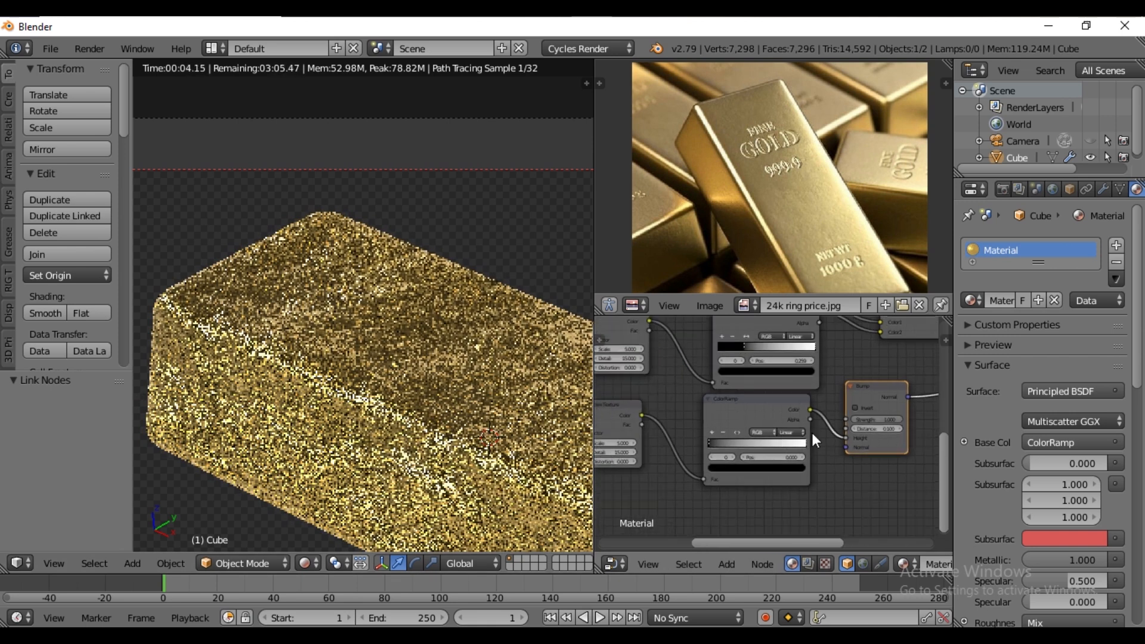
ctrl+shift+click(872, 392)
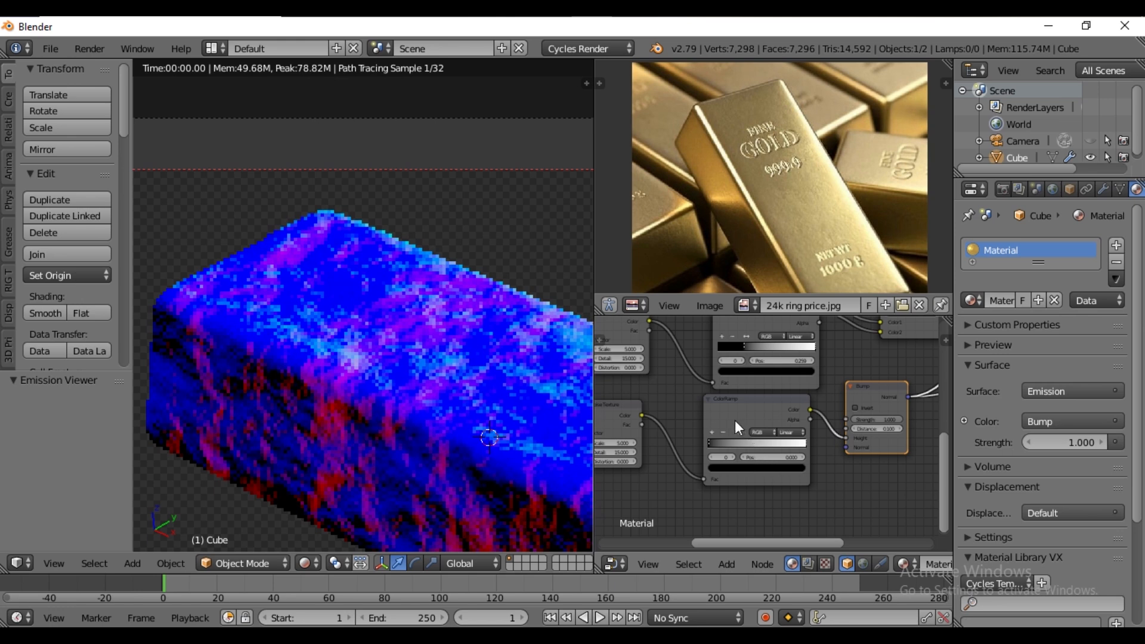
middle_drag(737, 419, 762, 409)
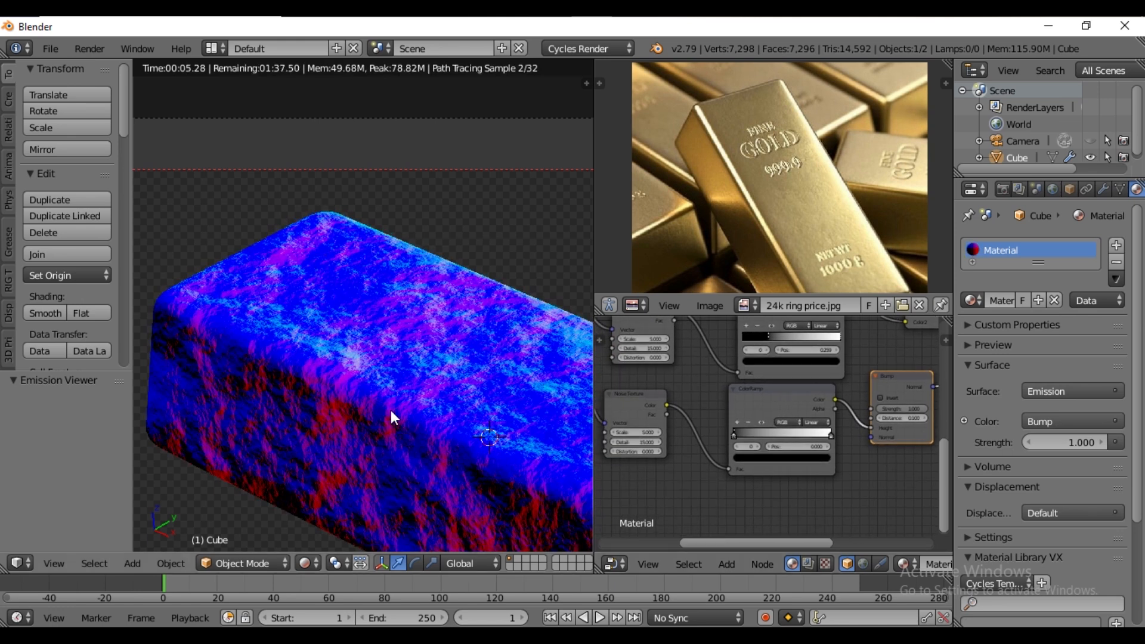
scroll(399, 413, up, 3)
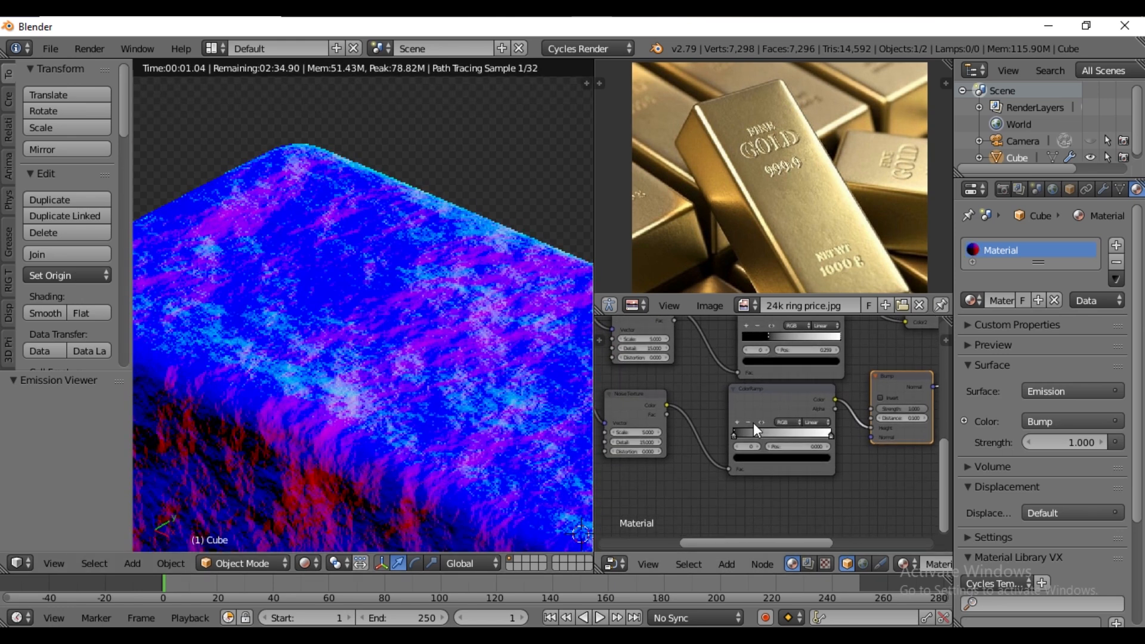
mouse_move(740, 435)
mouse_down()
mouse_move(783, 435)
mouse_move(748, 432)
mouse_up()
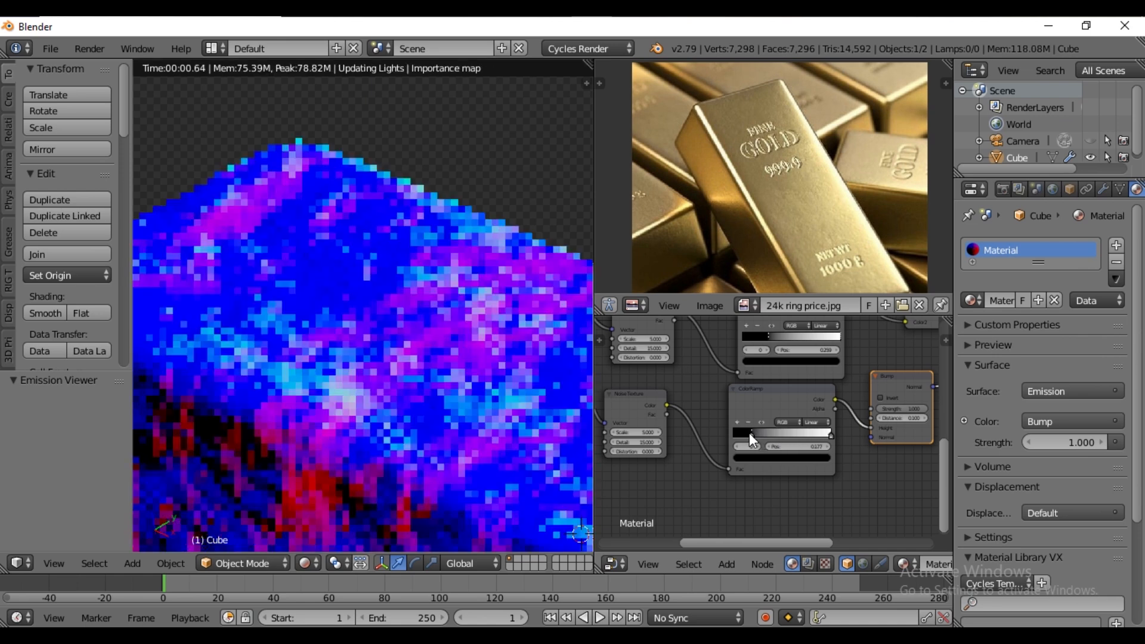
Try the Bump node's Strength at 0.01.
scroll(327, 389, down, 5)
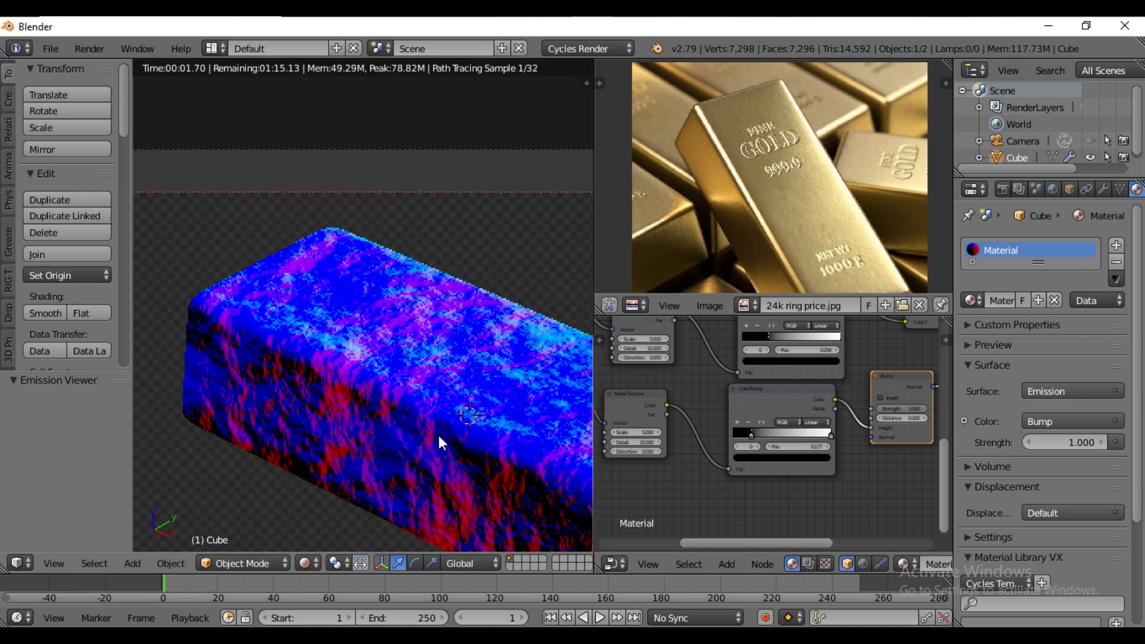
middle_drag(871, 454, 773, 471)
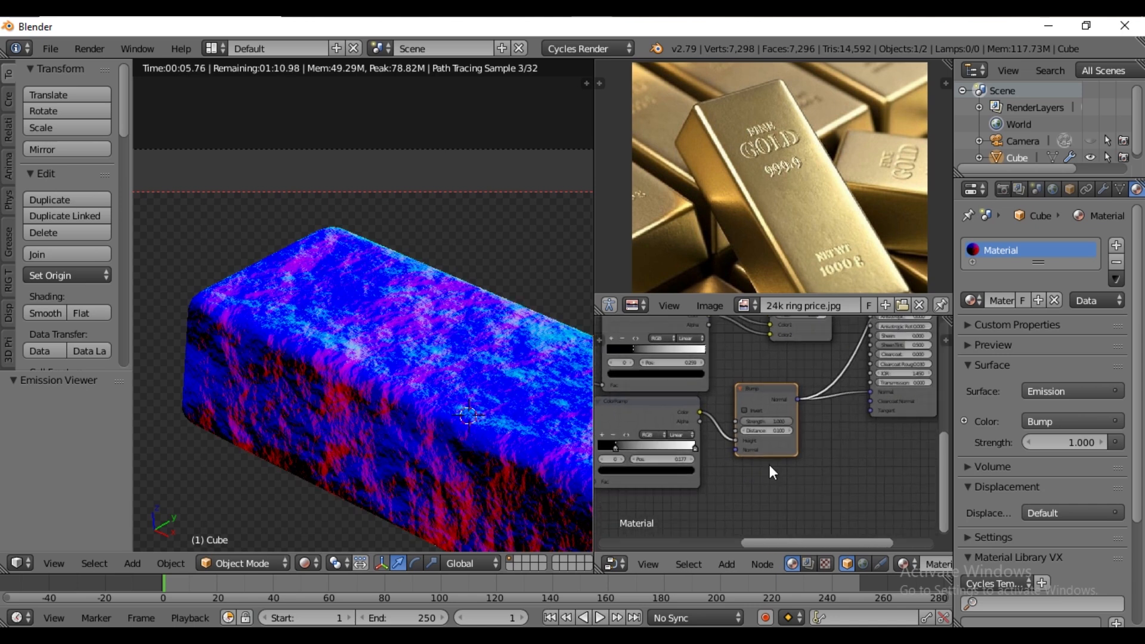
scroll(773, 426, up, 2)
click(770, 422)
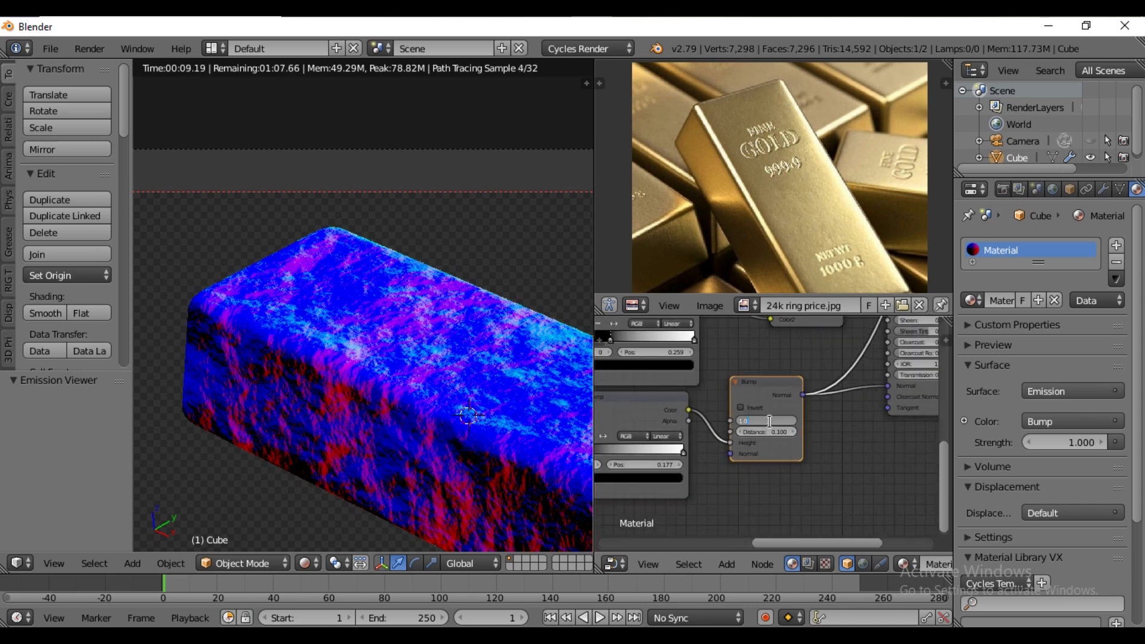
text(0.01)
key(Return)
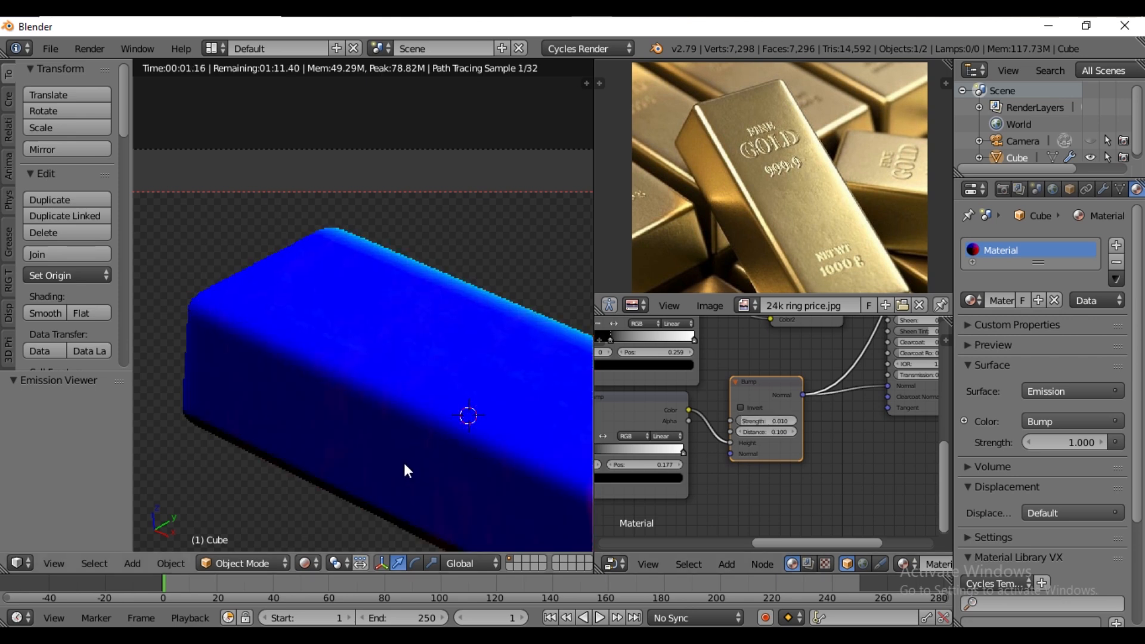
Raise the Bump node's Strength to make the noise relief on the bar much stronger.
shift+middle_drag(403, 461, 276, 380)
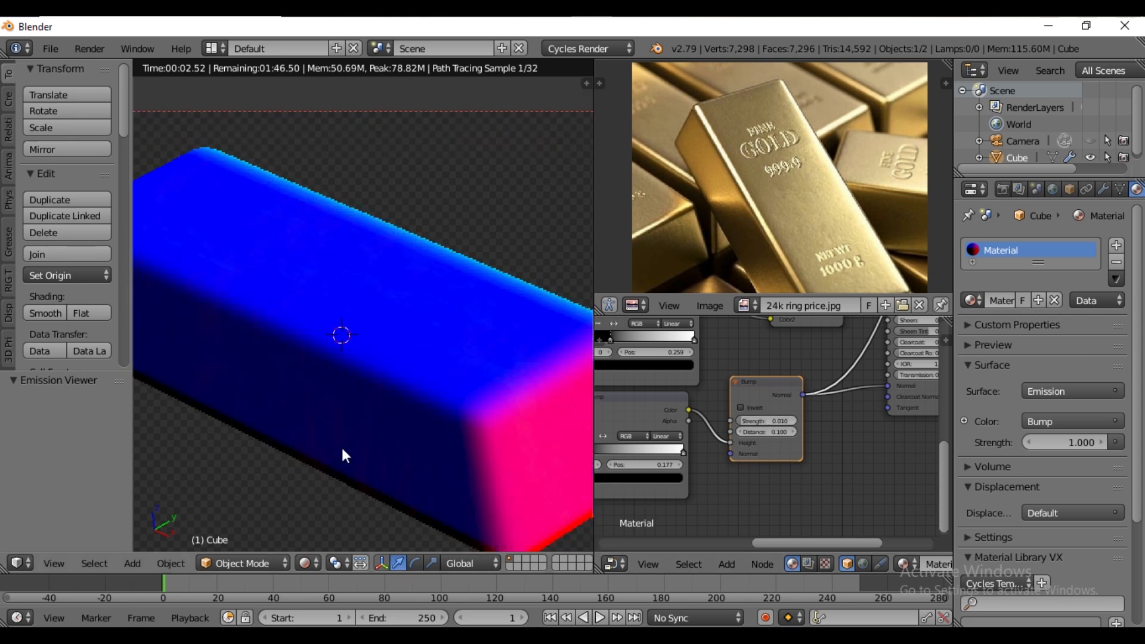
middle_drag(795, 444, 859, 459)
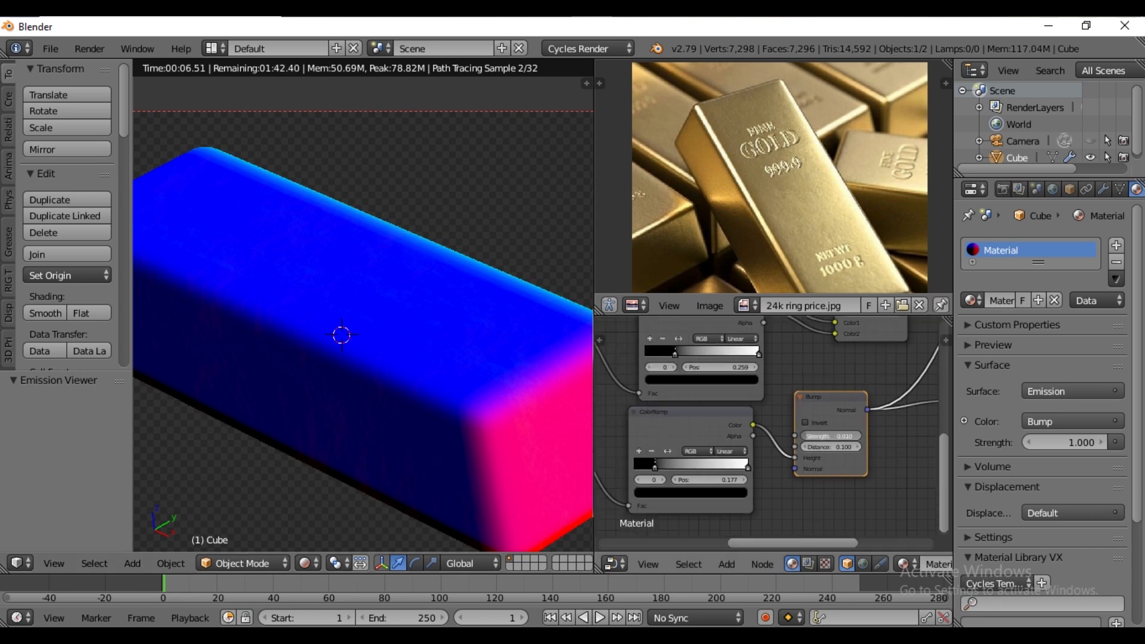
drag(806, 436, 850, 437)
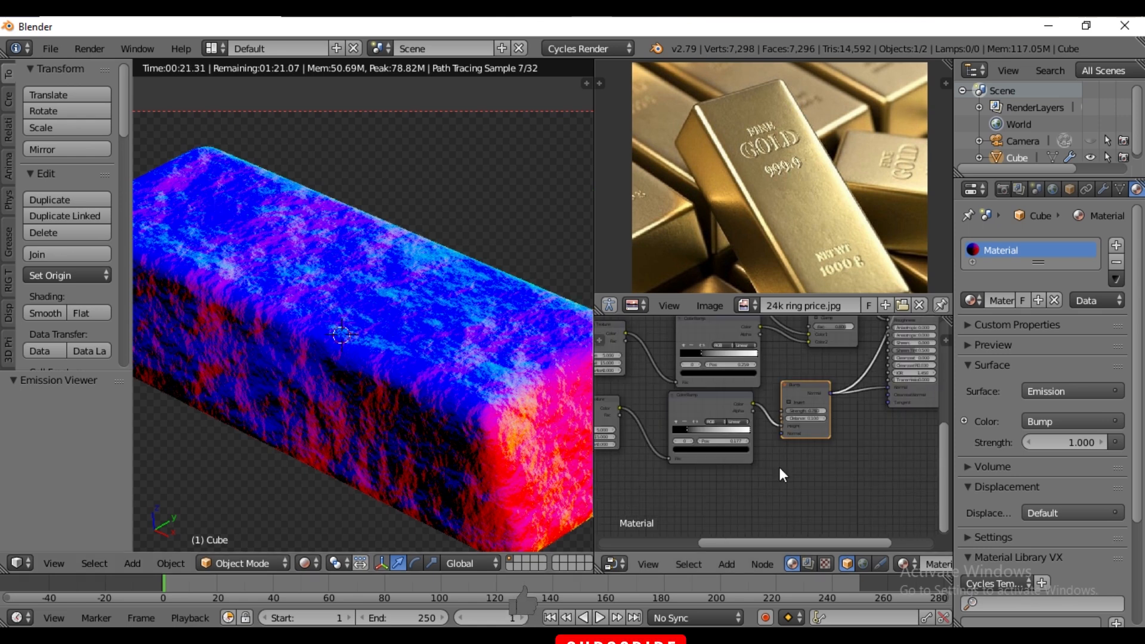
Add another ColorRamp below the bump noise ramp, feed the Image Texture's Color into its Fac and preview it.
key(shift+a)
mouse_move(747, 484)
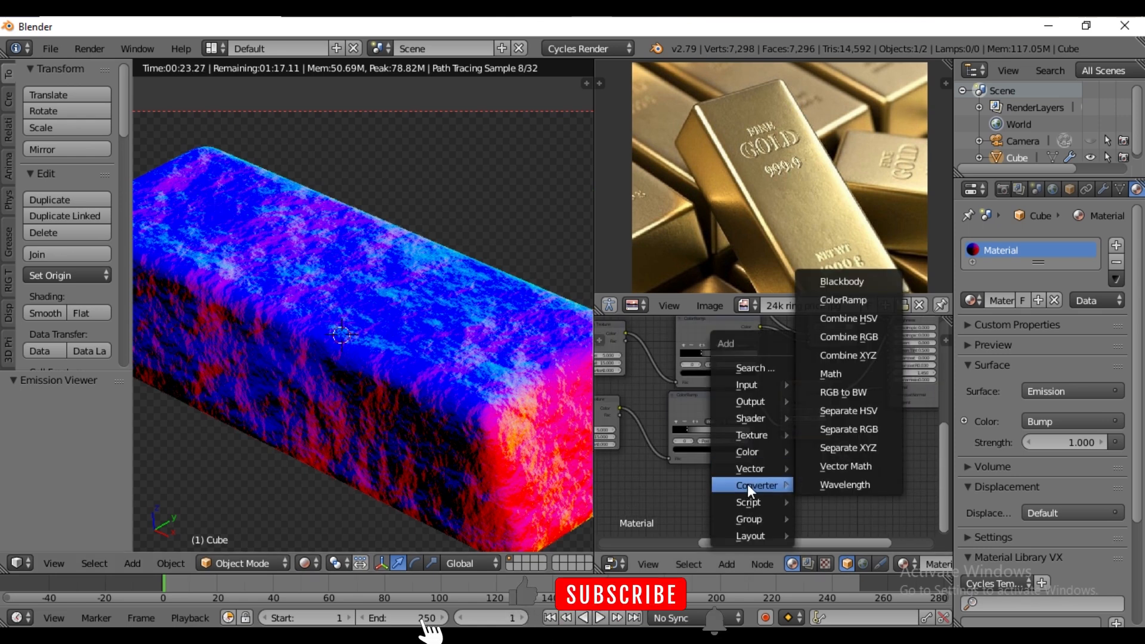
click(837, 299)
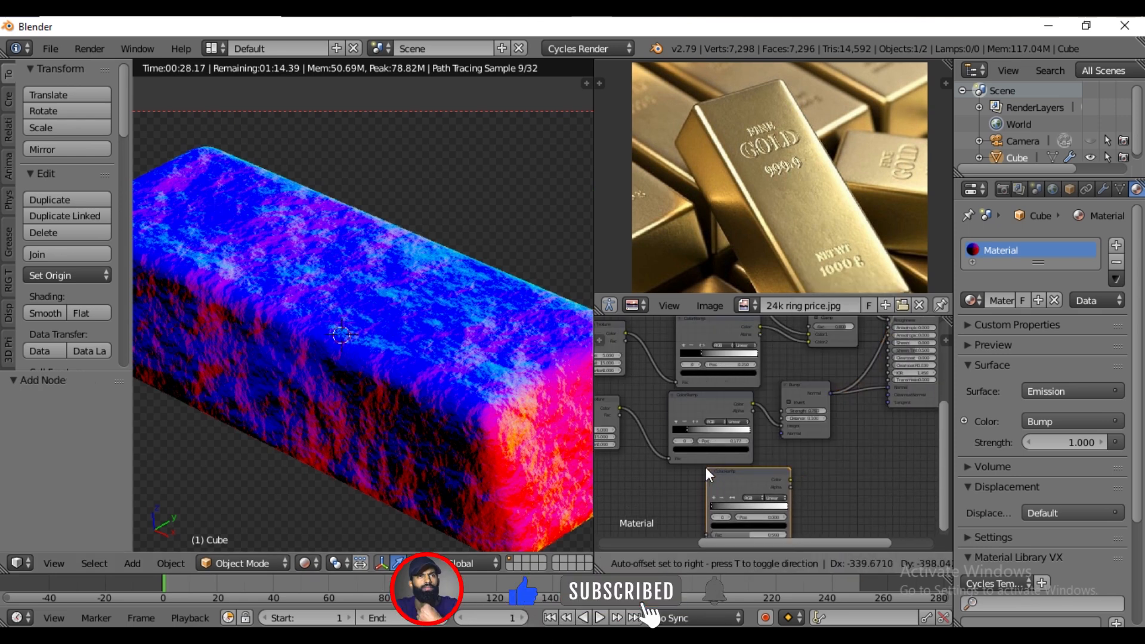
click(693, 467)
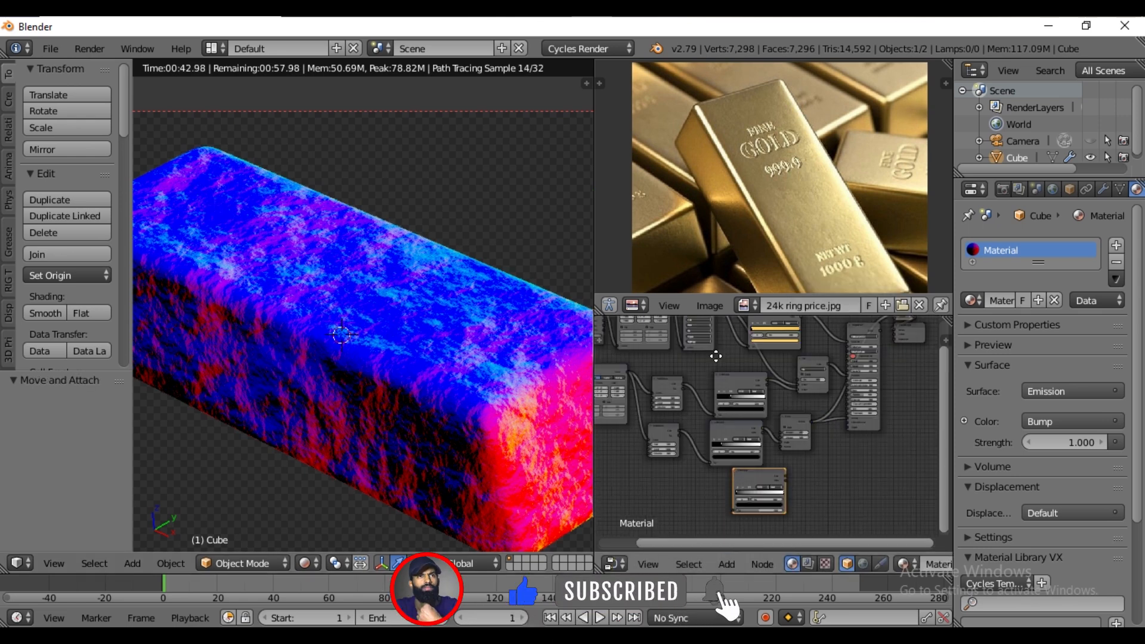
scroll(703, 373, down, 3)
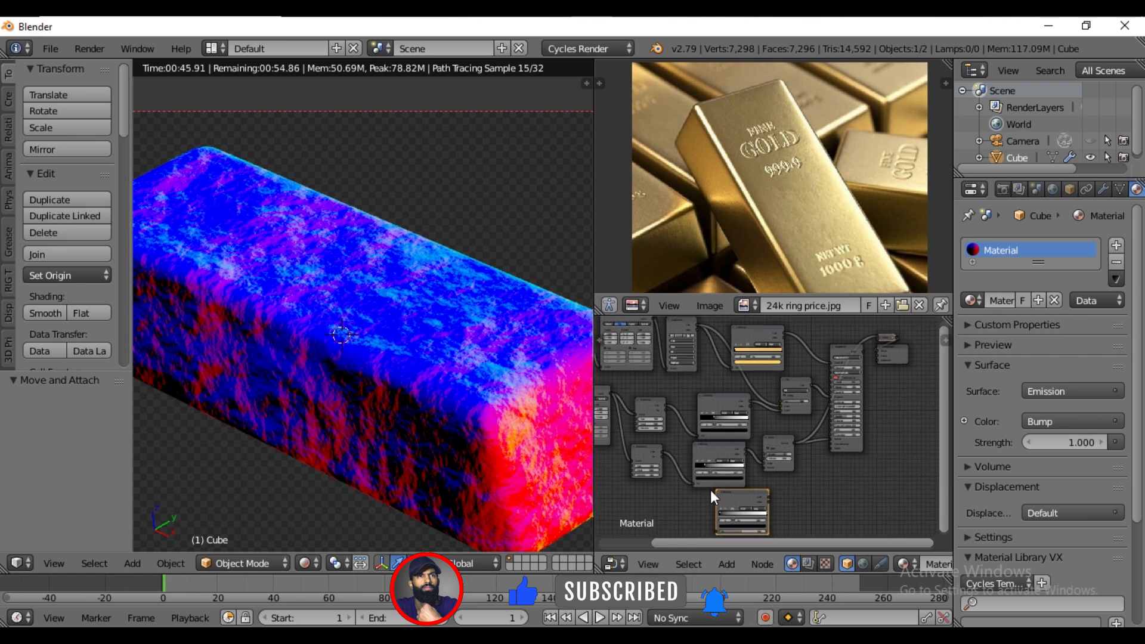
drag(716, 533, 715, 534)
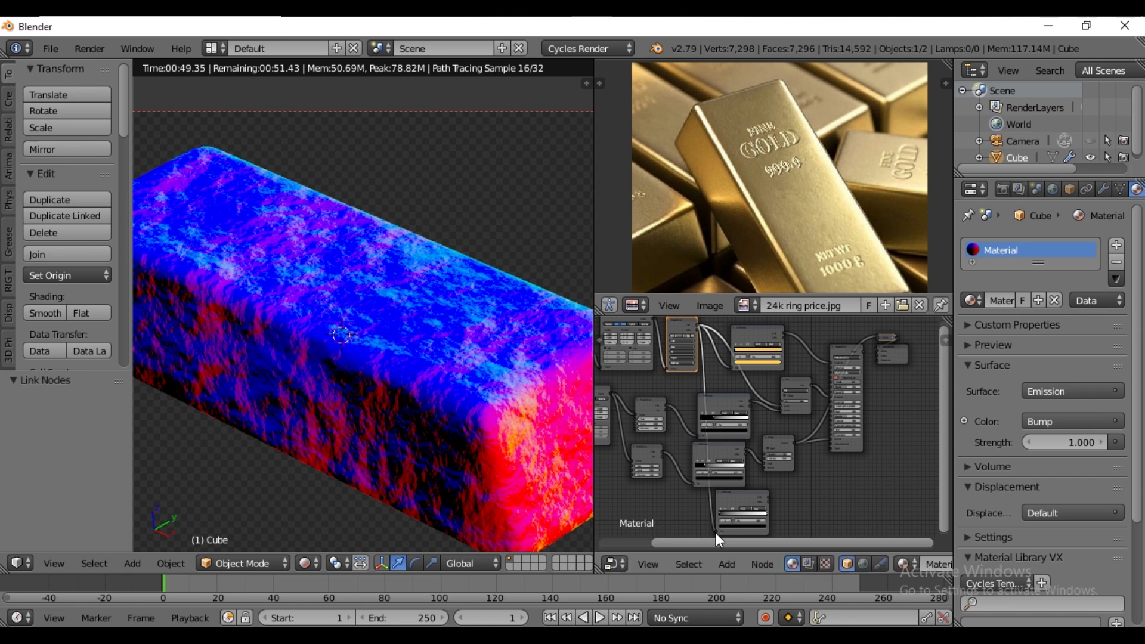
ctrl+shift+click(735, 495)
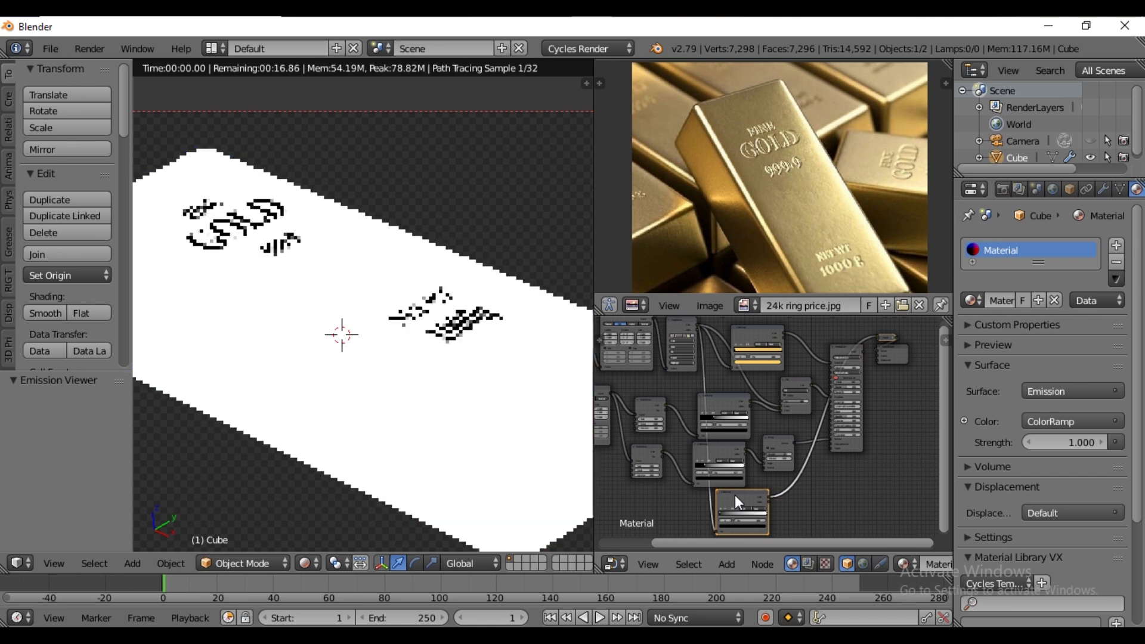
Insert a MixRGB node into the link between the bump noise ColorRamp and the Bump node's Height.
middle_drag(772, 489, 755, 430)
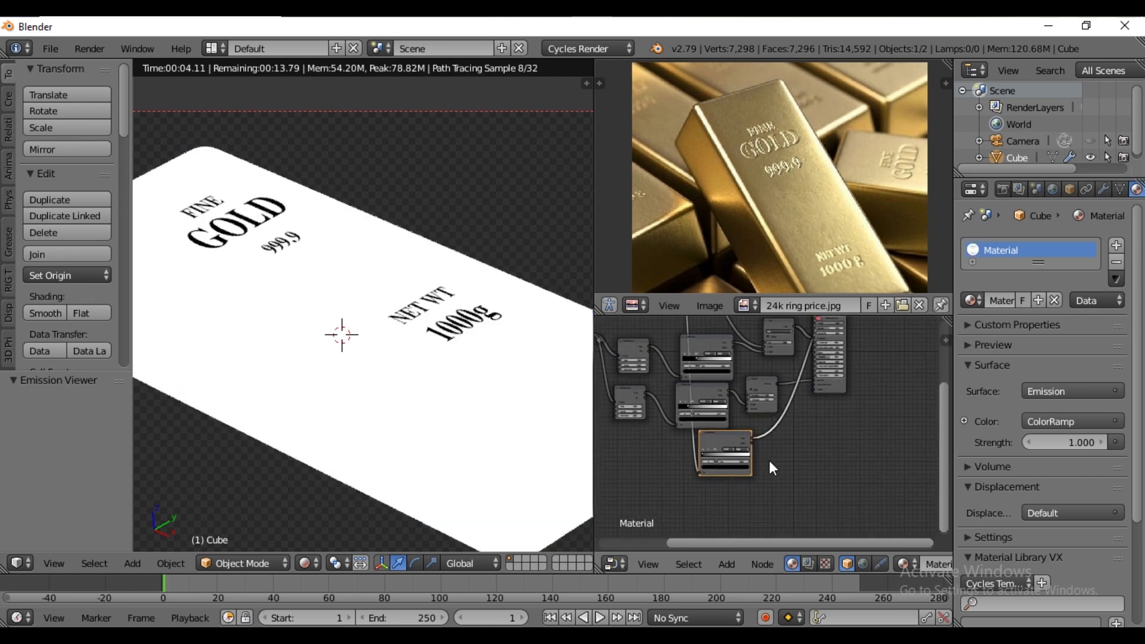
scroll(770, 461, up, 2)
scroll(732, 451, up, 1)
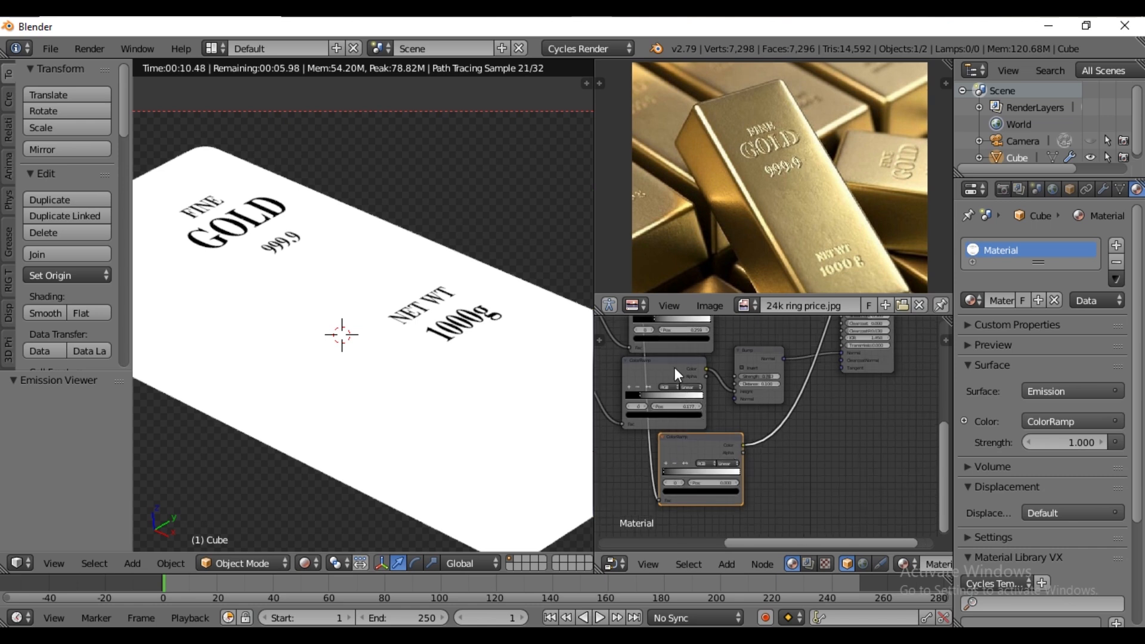
click(680, 442)
key(shift+a)
mouse_move(747, 380)
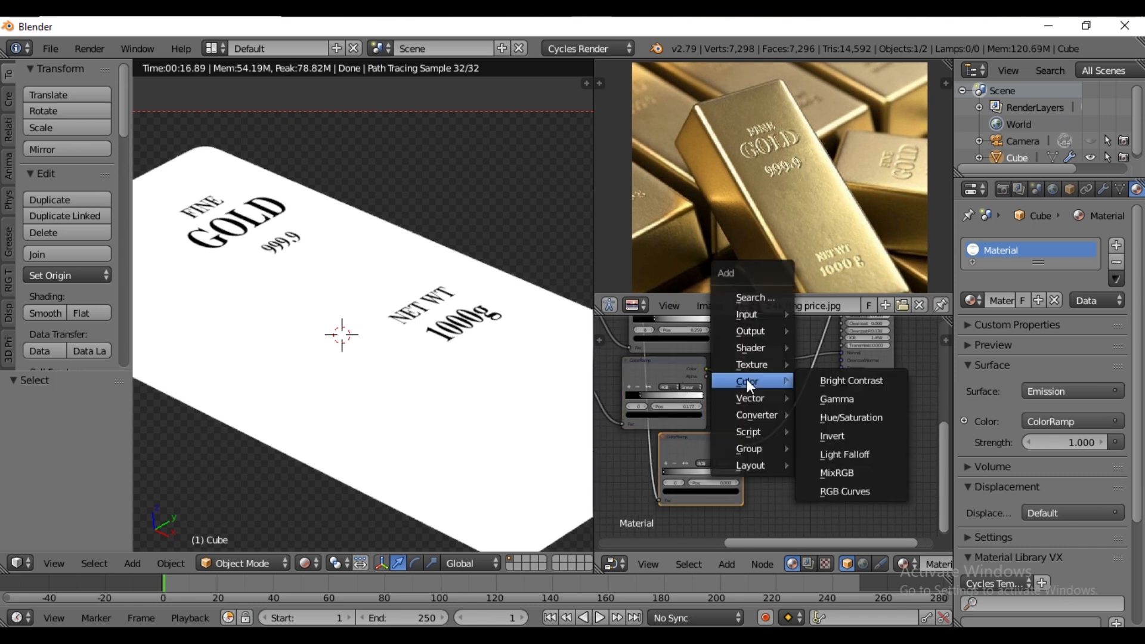
click(826, 472)
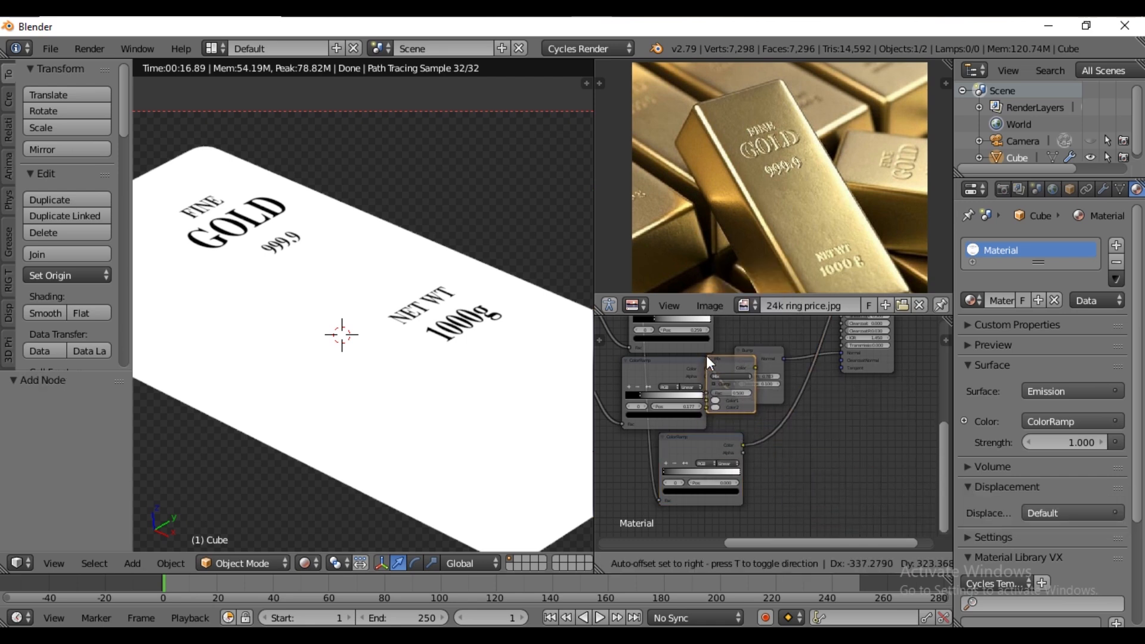
click(708, 353)
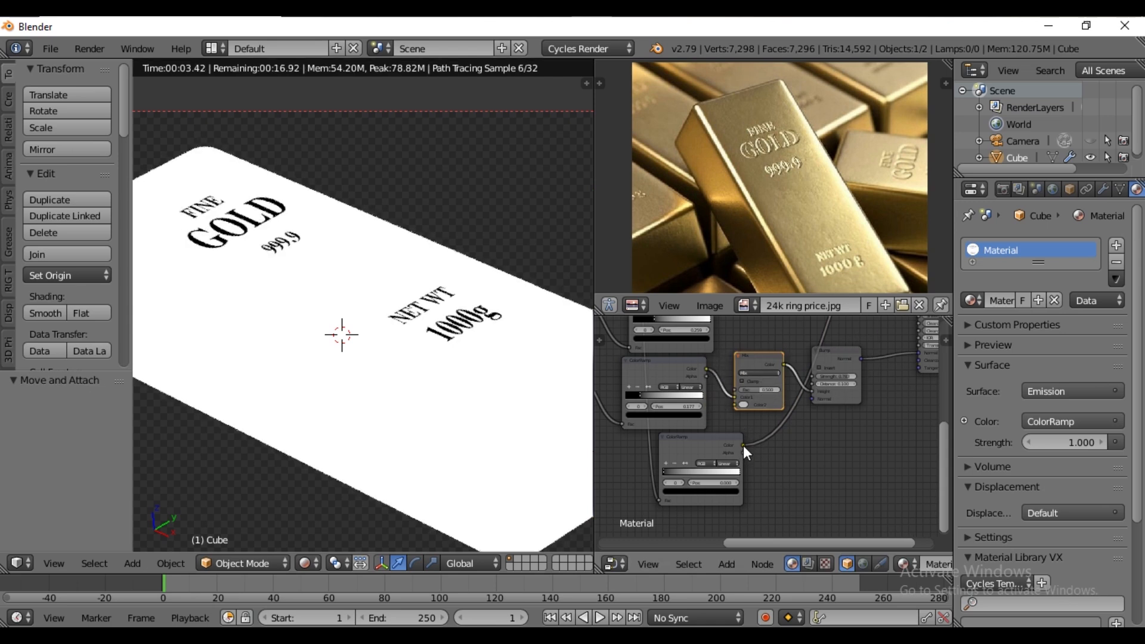
Link the lettering ColorRamp's Color to the Mix node's Color2 and preview the Mix output on the bar.
drag(743, 445, 735, 405)
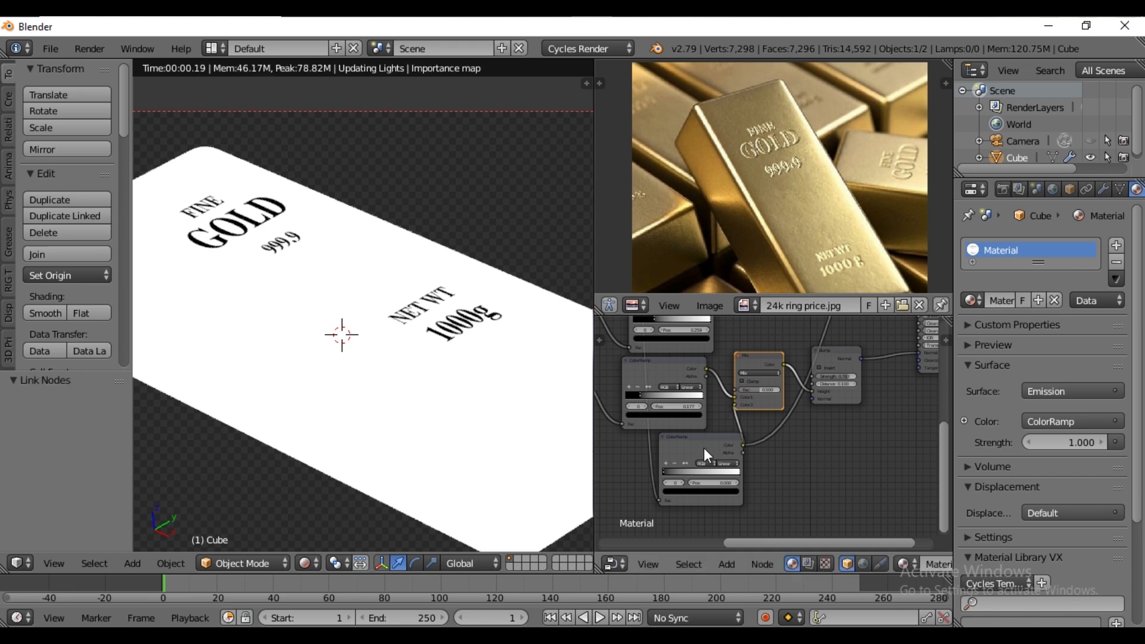
click(688, 448)
click(686, 445)
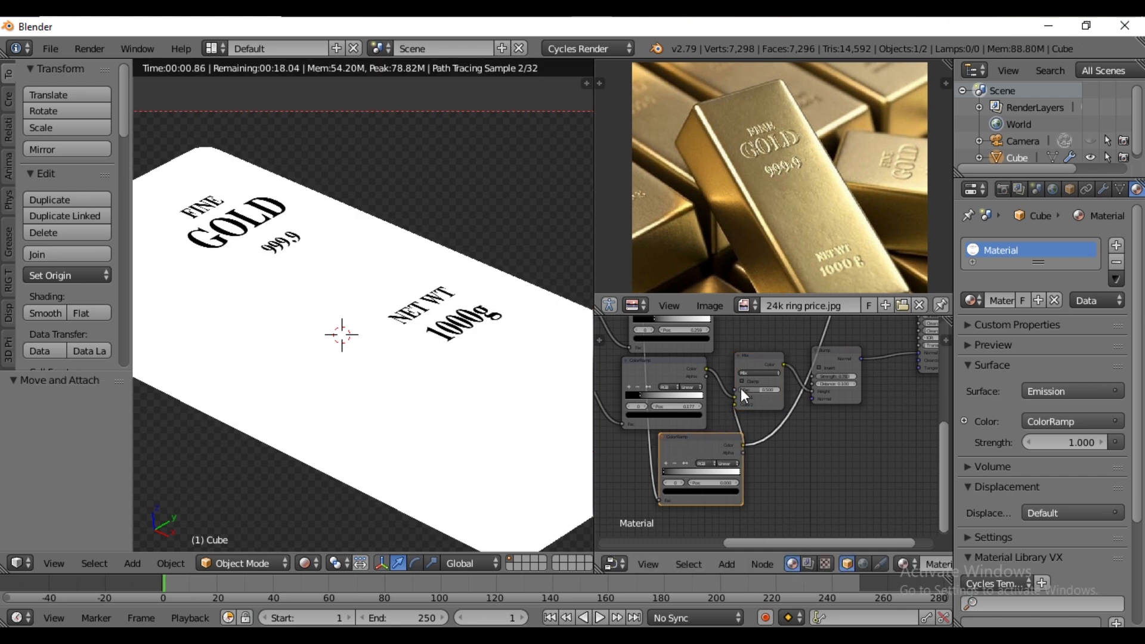
ctrl+shift+click(760, 362)
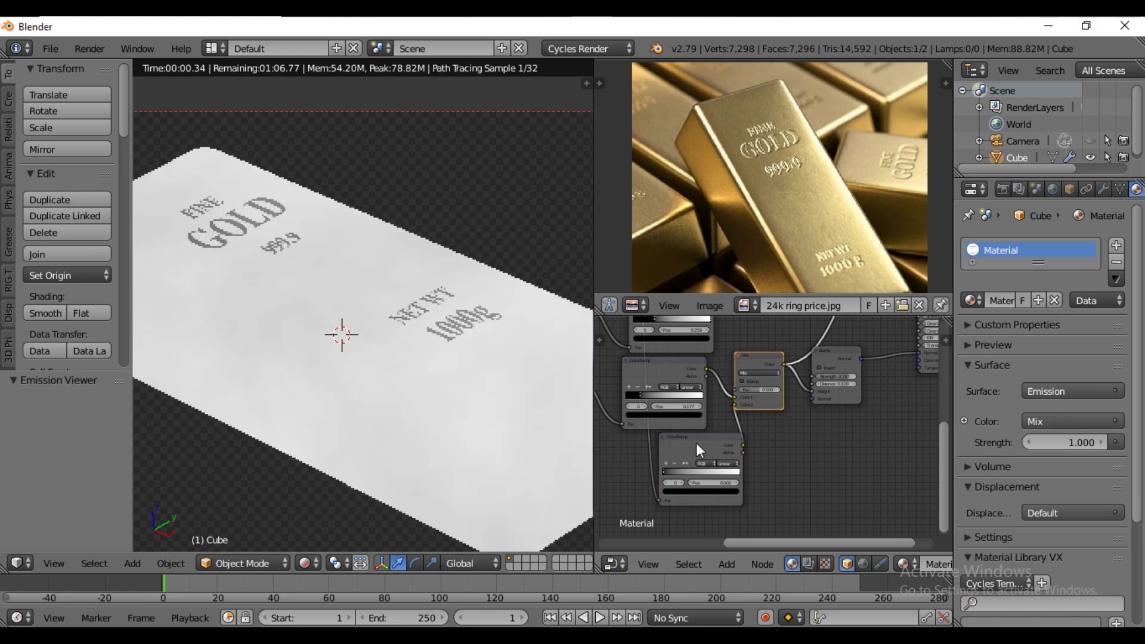
click(668, 443)
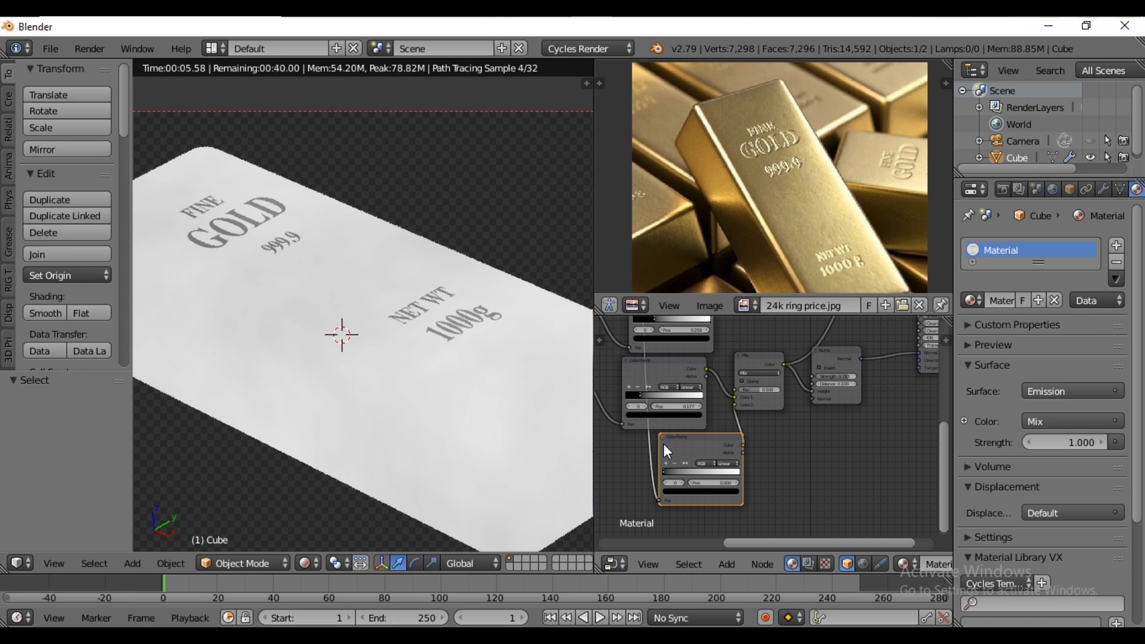
Preview the Bump node on the bar and switch the Mix node feeding it to Multiply with a Fac of 1.000.
ctrl+shift+click(838, 365)
scroll(838, 365, up, 2)
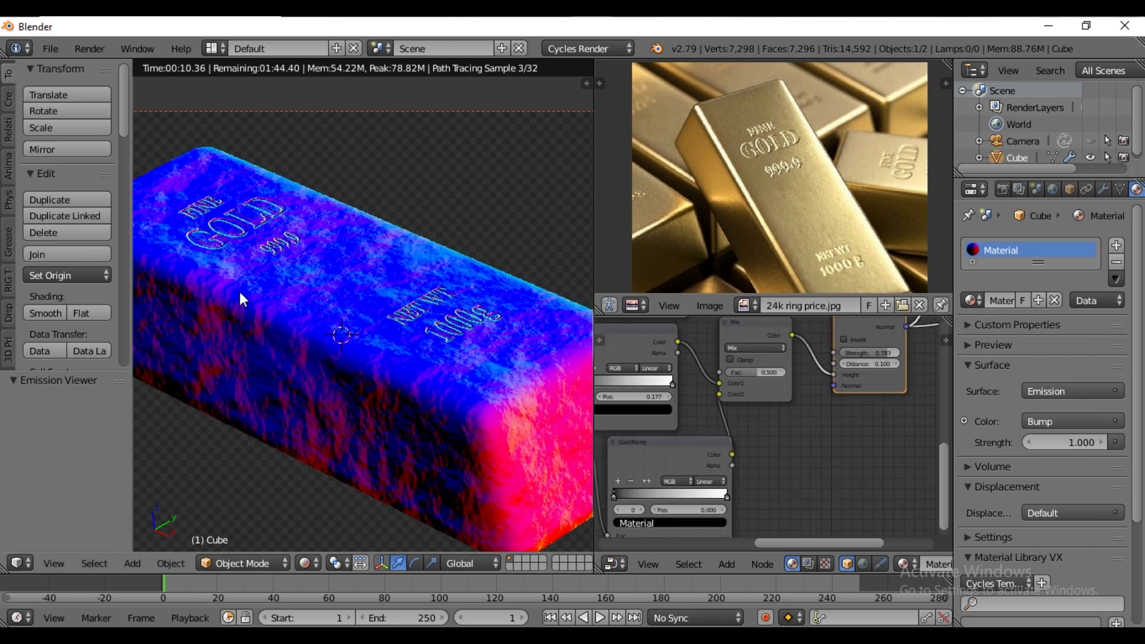
scroll(420, 448, up, 2)
scroll(421, 448, up, 4)
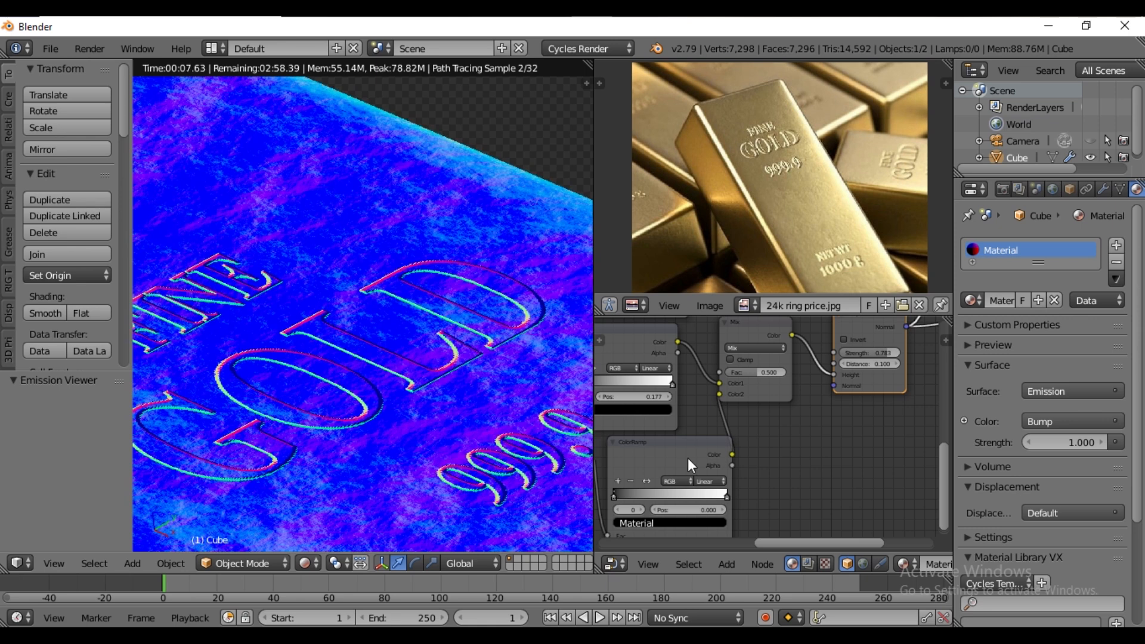
click(757, 351)
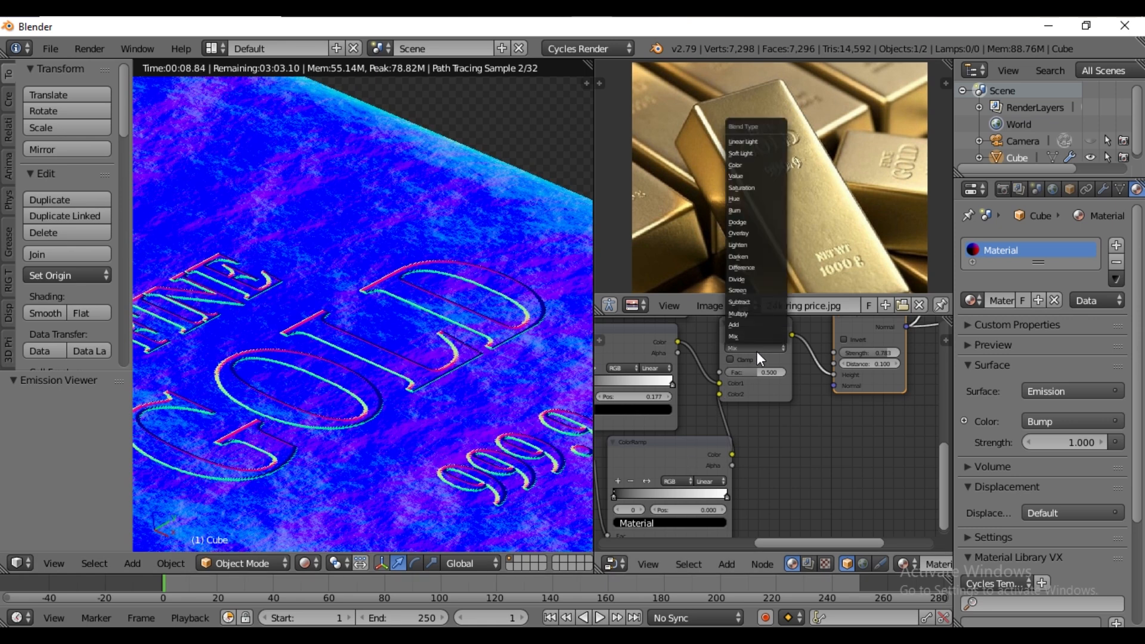
click(746, 311)
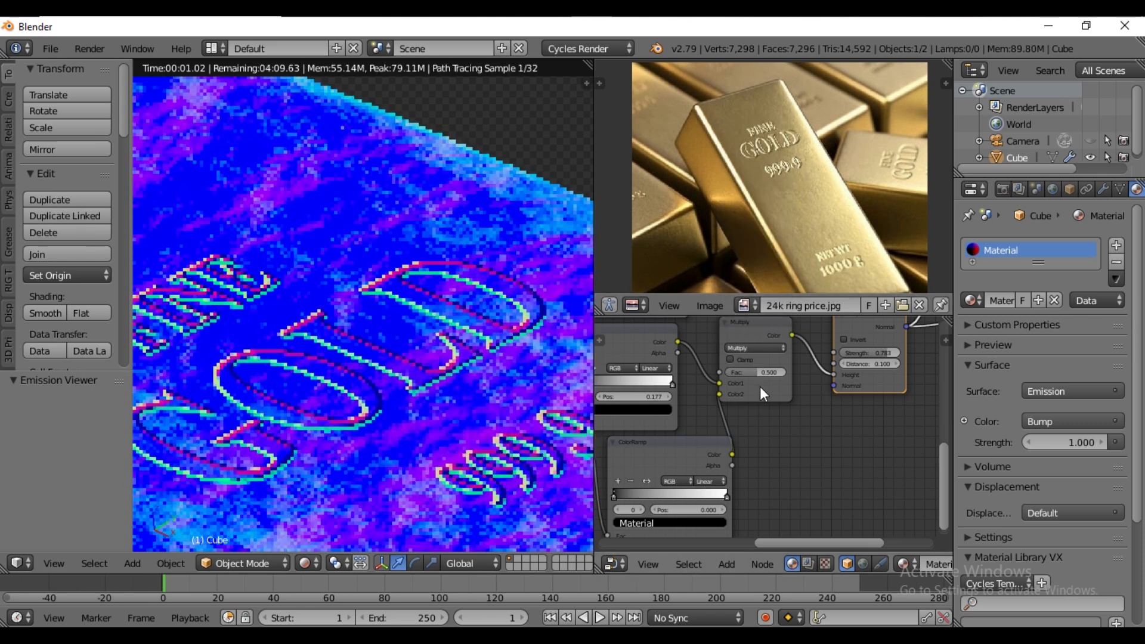
drag(761, 371, 786, 372)
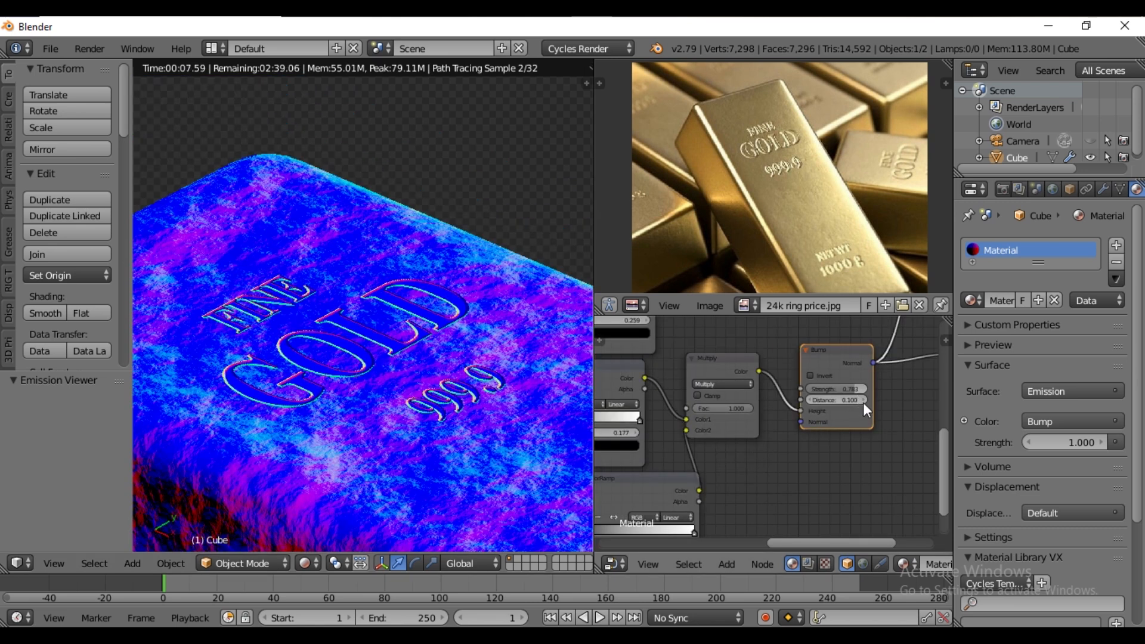
Duplicate the Bump node and chain the original's Normal through the copy's Normal input into the Principled BSDF's Normal.
middle_drag(760, 443, 787, 467)
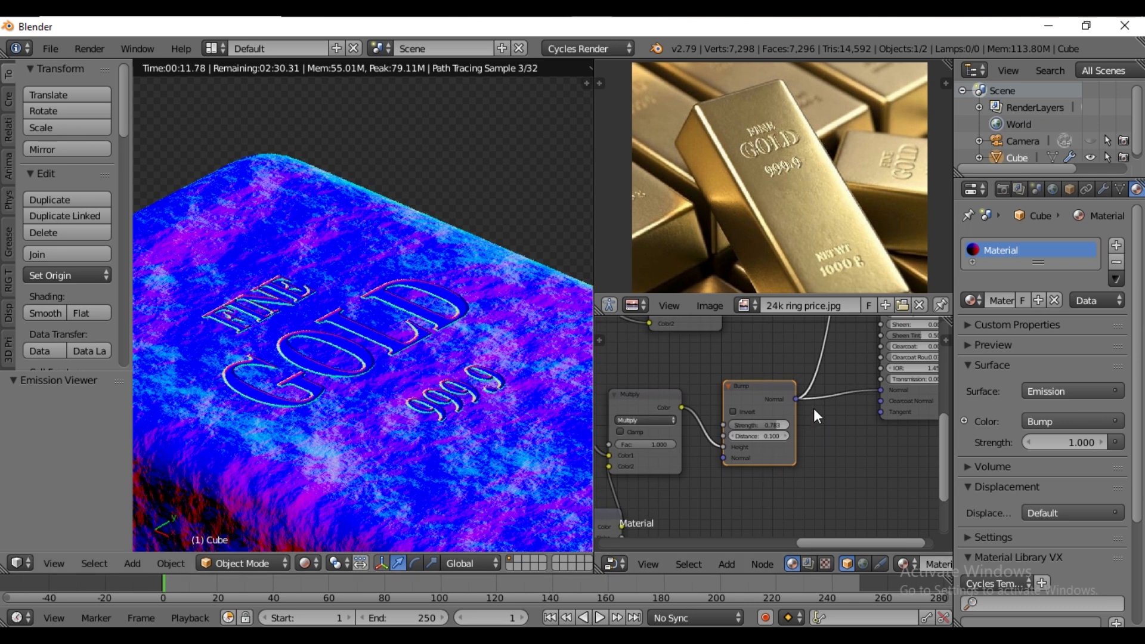
click(756, 396)
key(g)
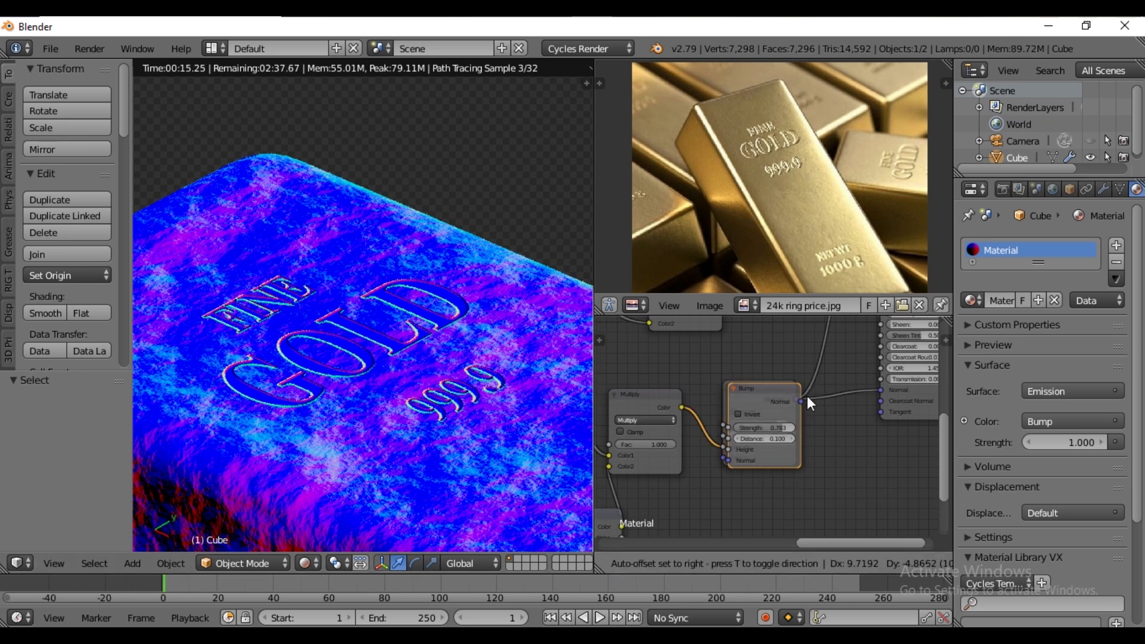
click(836, 388)
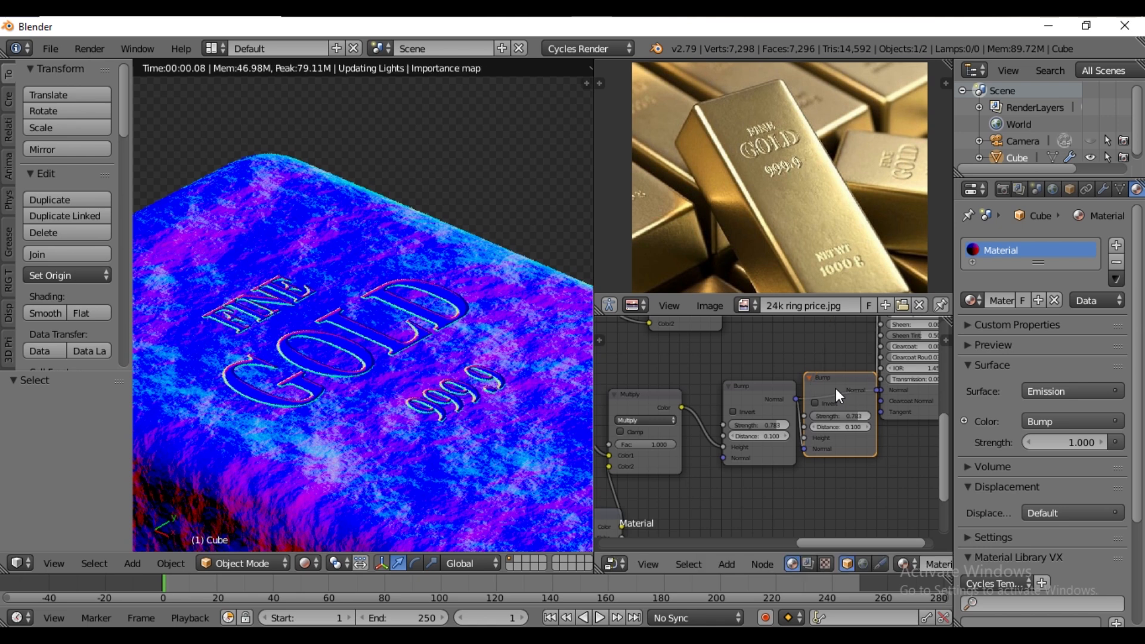
key(shift+d)
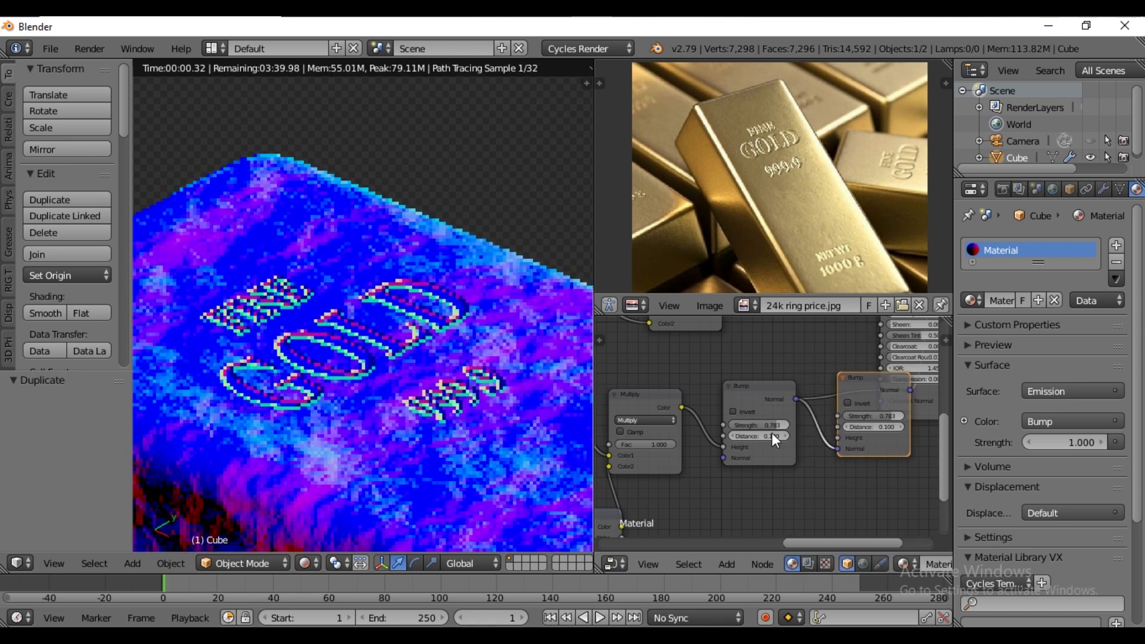
middle_drag(809, 452, 718, 473)
drag(850, 427, 904, 424)
drag(785, 463, 775, 463)
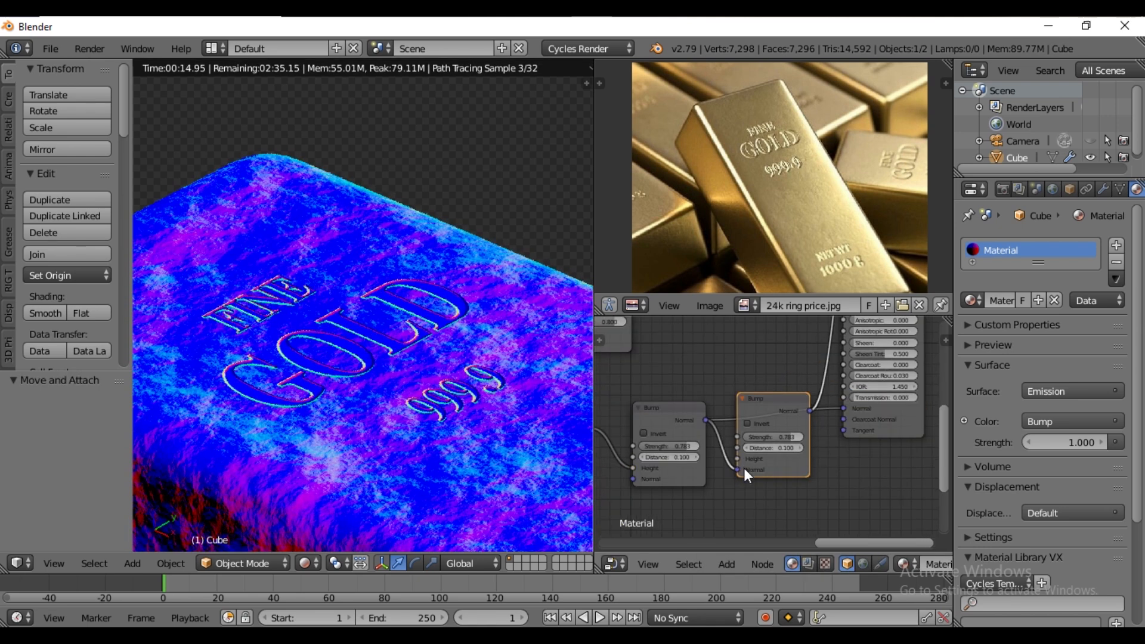
drag(810, 411, 844, 410)
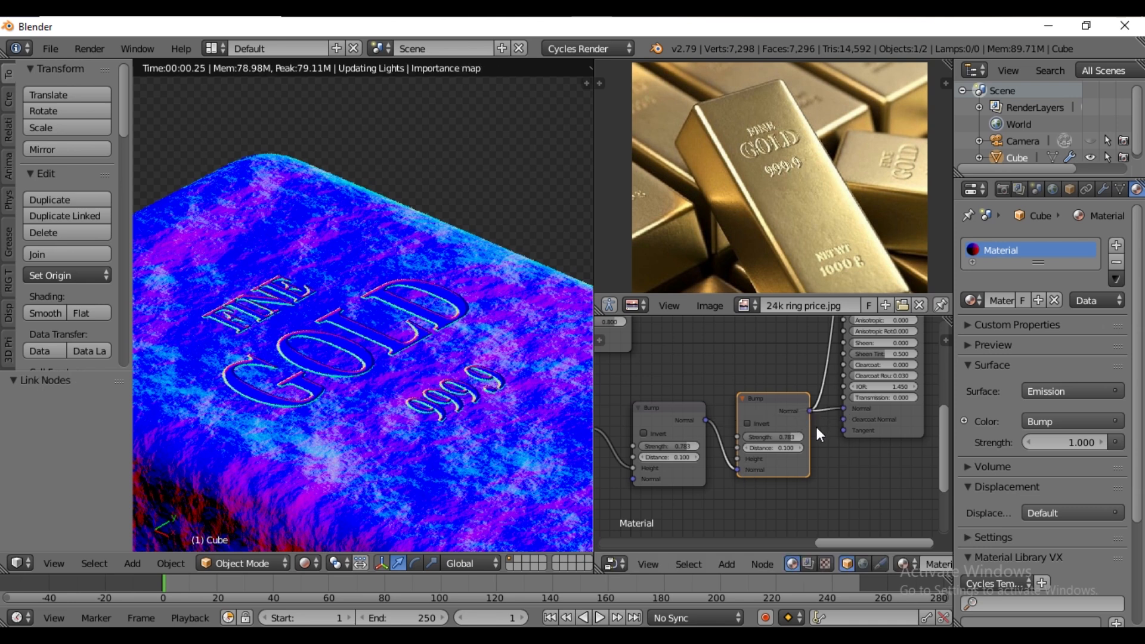
Feed the lettering Image Texture's Color into the second Bump node's Height and turn on its Invert option.
scroll(816, 427, down, 3)
scroll(728, 378, down, 1)
middle_drag(728, 377, 770, 439)
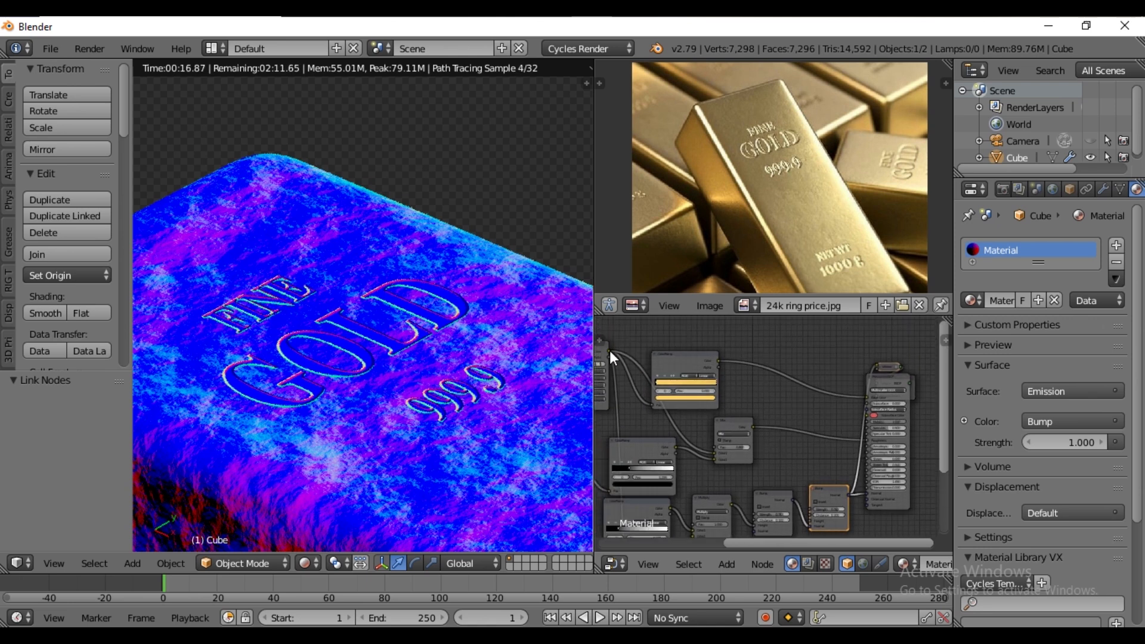
drag(712, 455, 812, 520)
scroll(398, 420, up, 5)
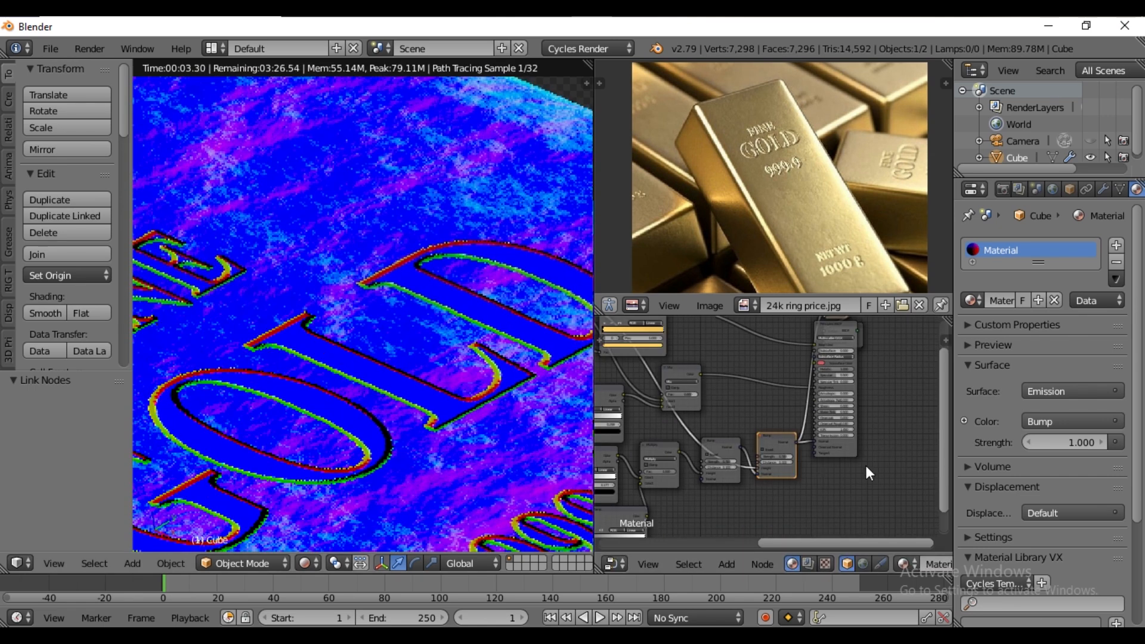
click(761, 449)
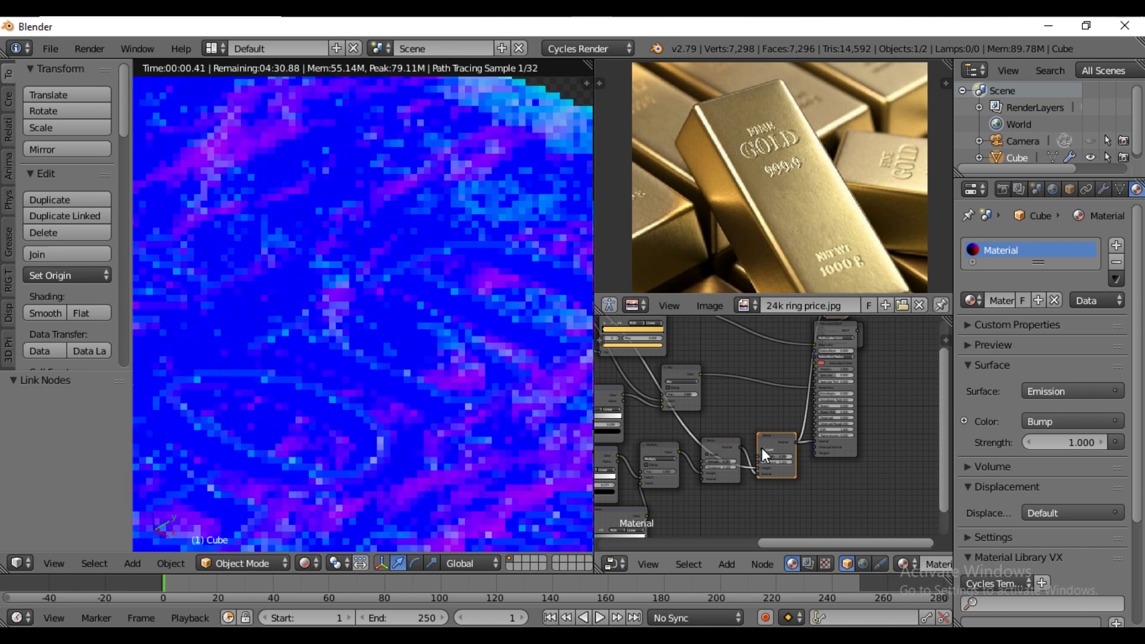
Set the first Bump node's Strength to 0.008.
scroll(425, 445, down, 4)
double_click(760, 427)
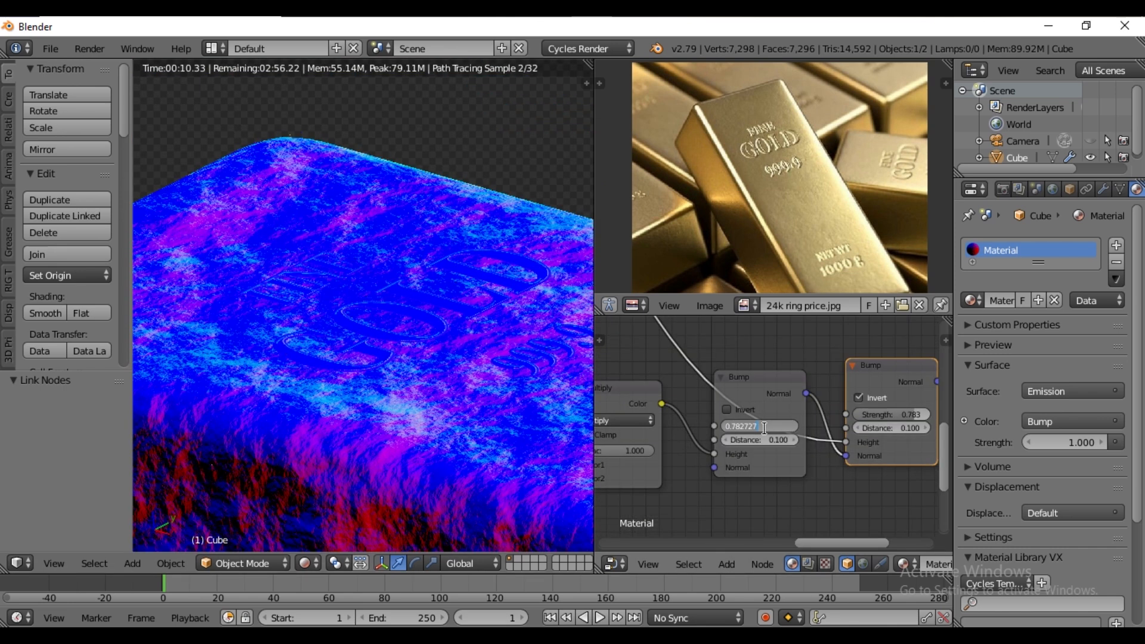
text(.008)
key(Return)
scroll(392, 425, up, 5)
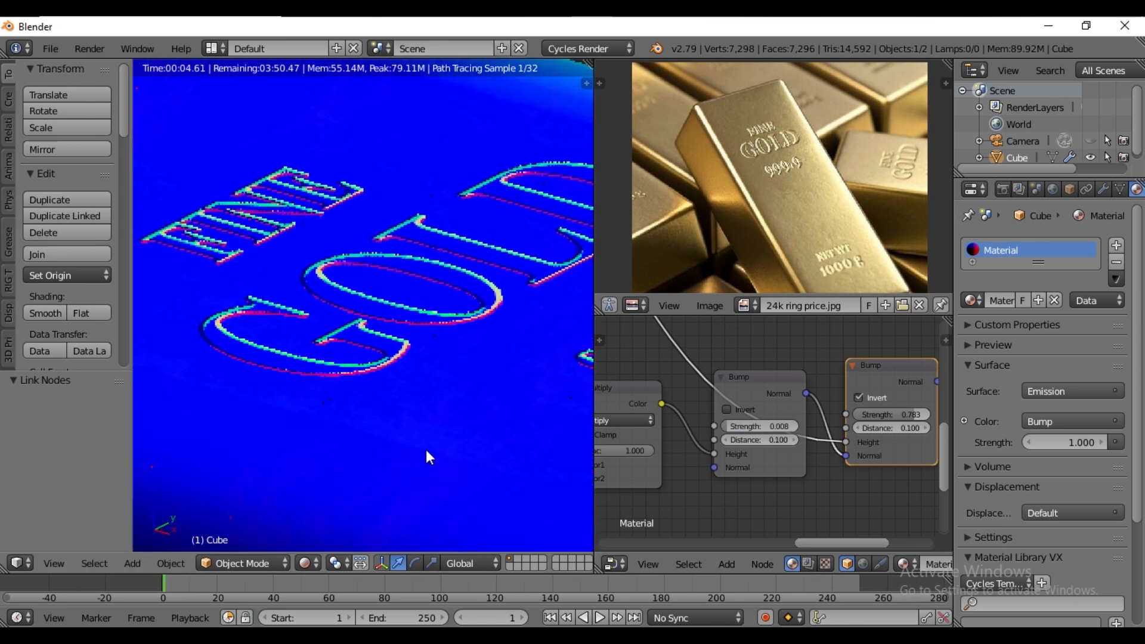
Set the second Bump node's Strength to 0.8 and enable Invert on the first Bump node.
scroll(429, 456, down, 5)
click(904, 415)
text(.8)
key(Return)
scroll(738, 421, down, 2)
click(738, 415)
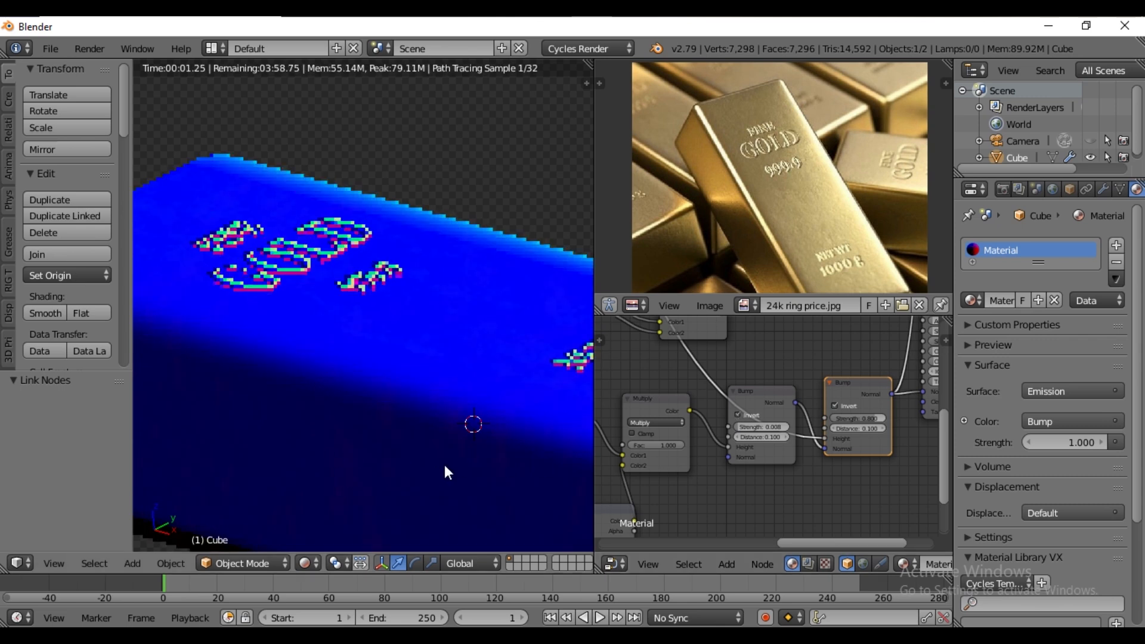
Switch the bar's preview from the Bump node back to the Principled BSDF shader.
middle_drag(883, 456, 720, 492)
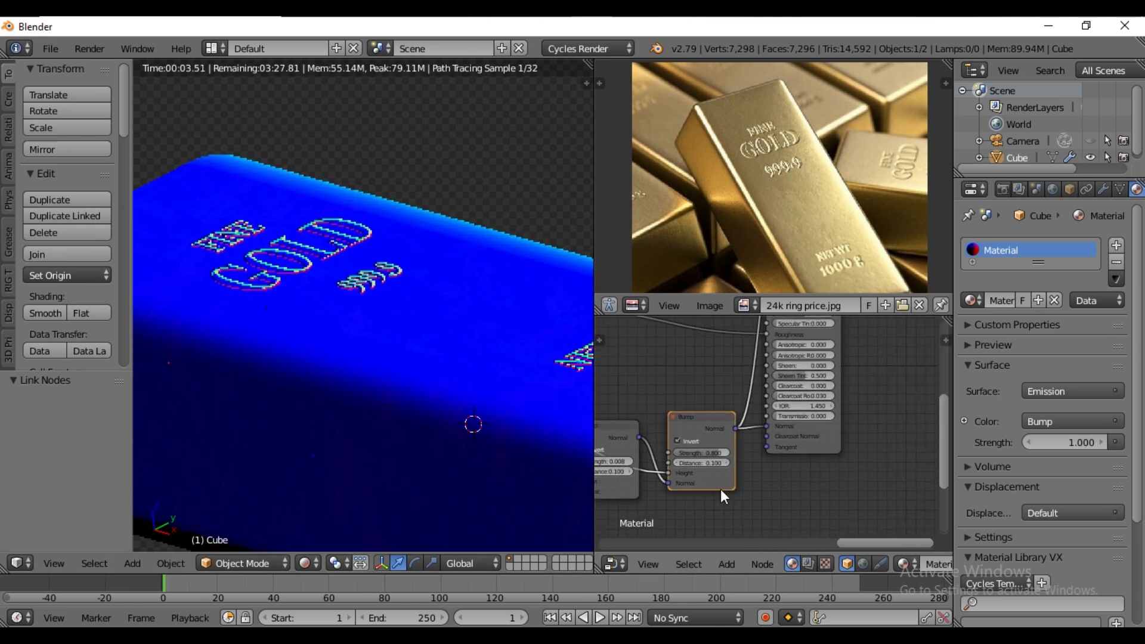
ctrl+shift+click(797, 438)
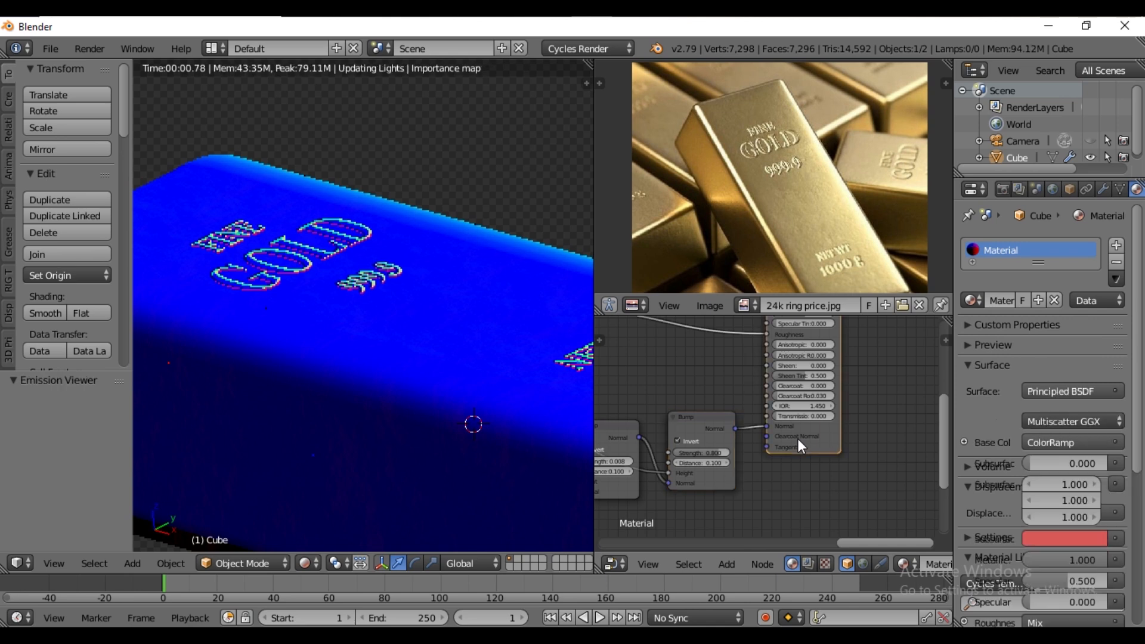
middle_drag(797, 438, 825, 487)
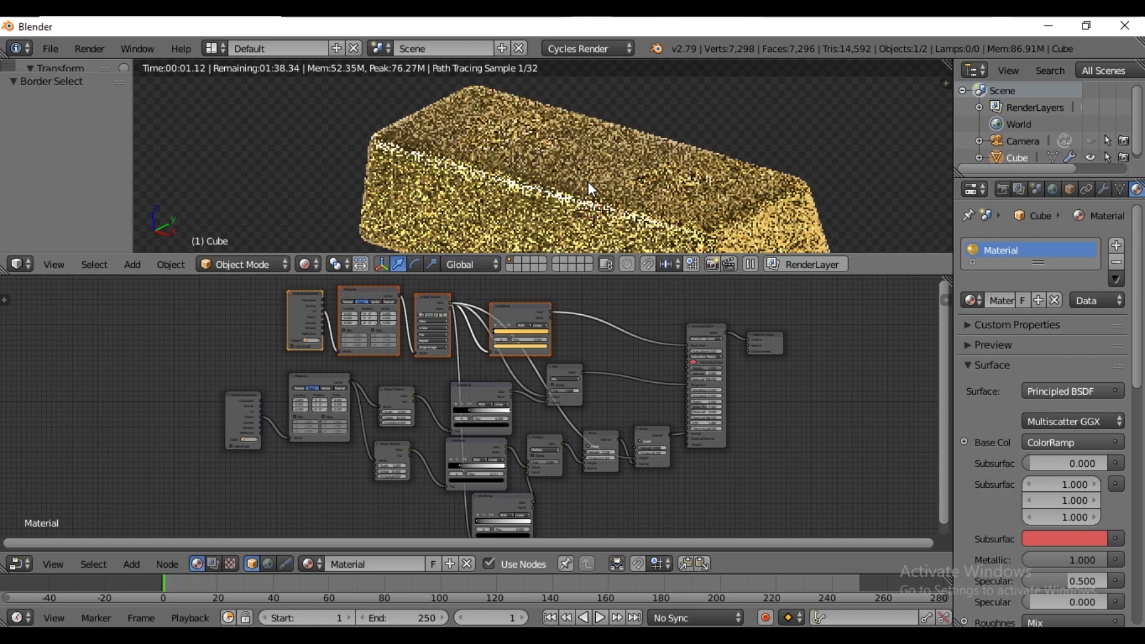
Set the scene's color management view transform to Filmic and the Look to High Contrast.
click(1038, 188)
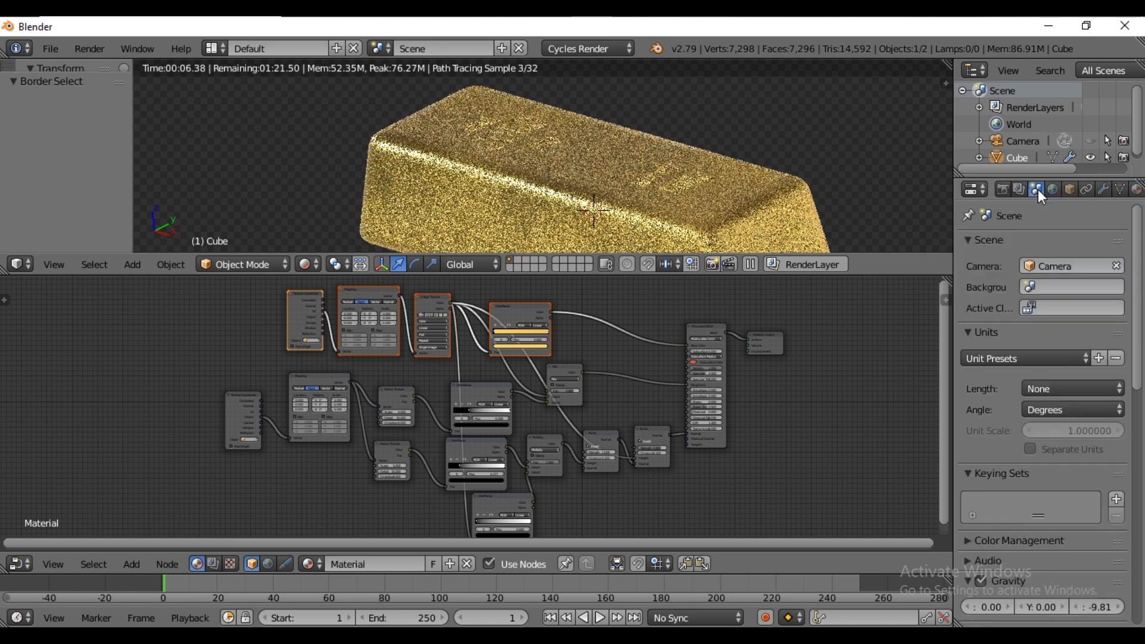
scroll(1110, 388, down, 3)
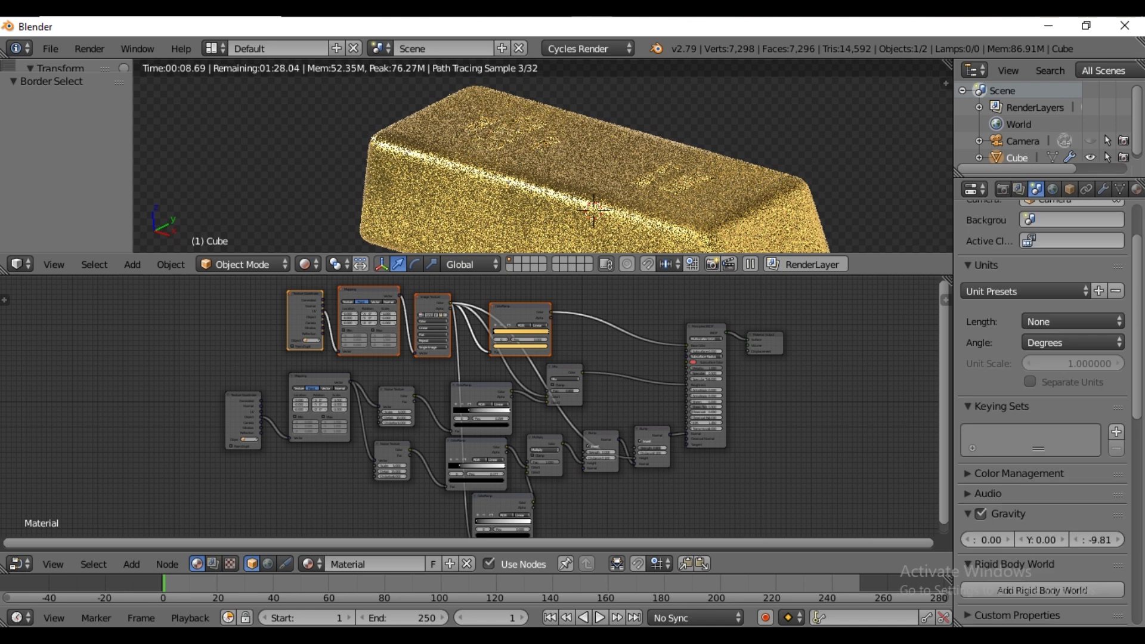
scroll(993, 412, down, 3)
click(979, 405)
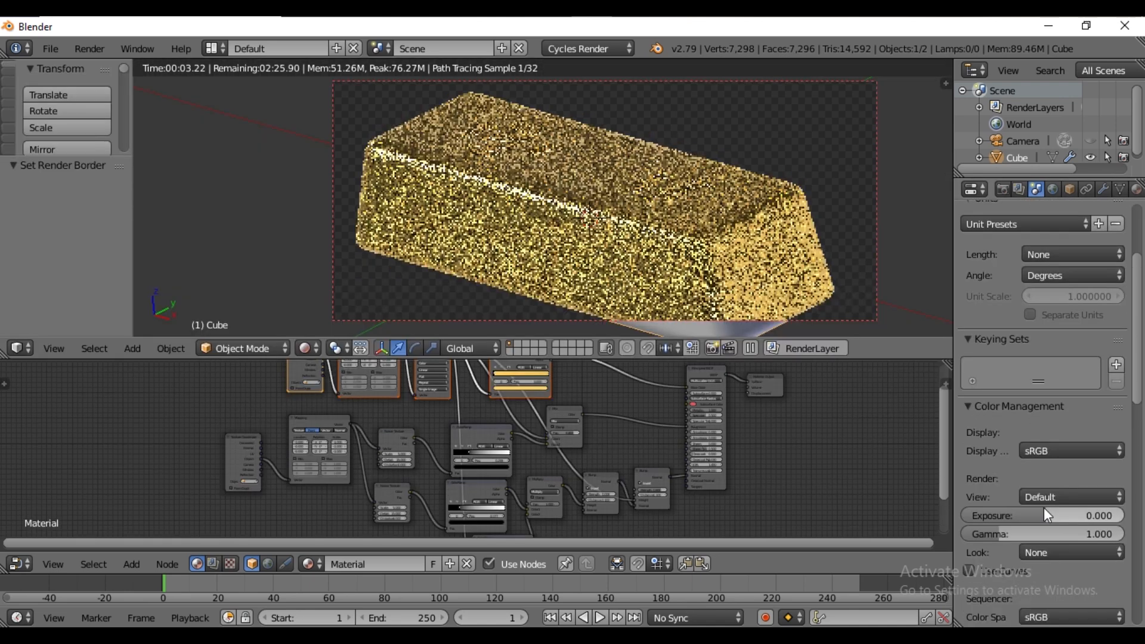
click(1046, 496)
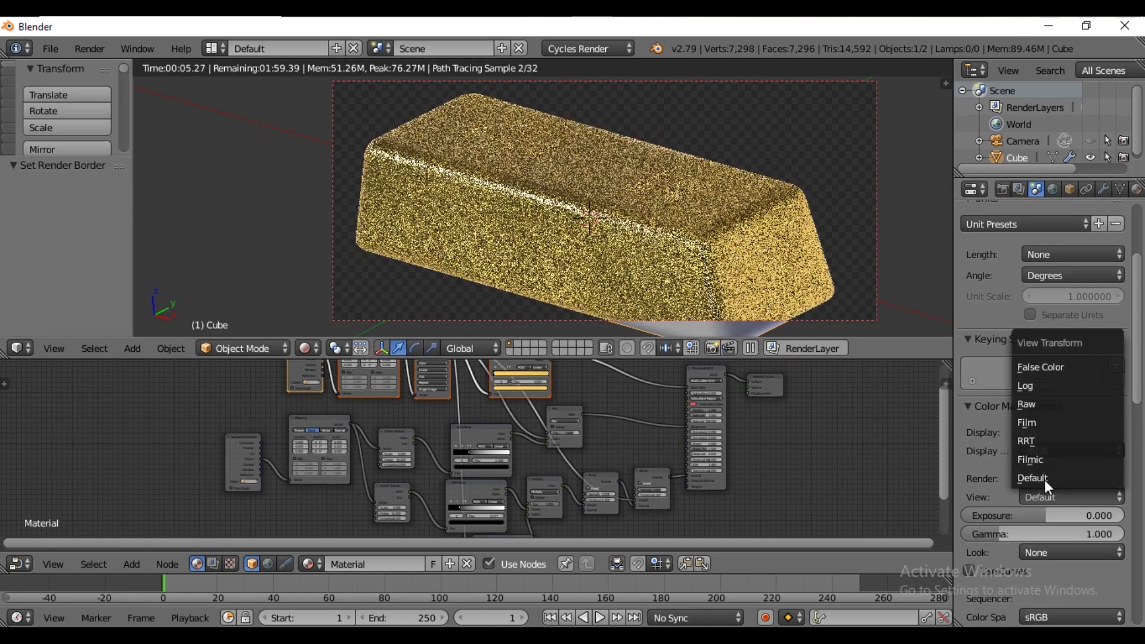
click(1043, 459)
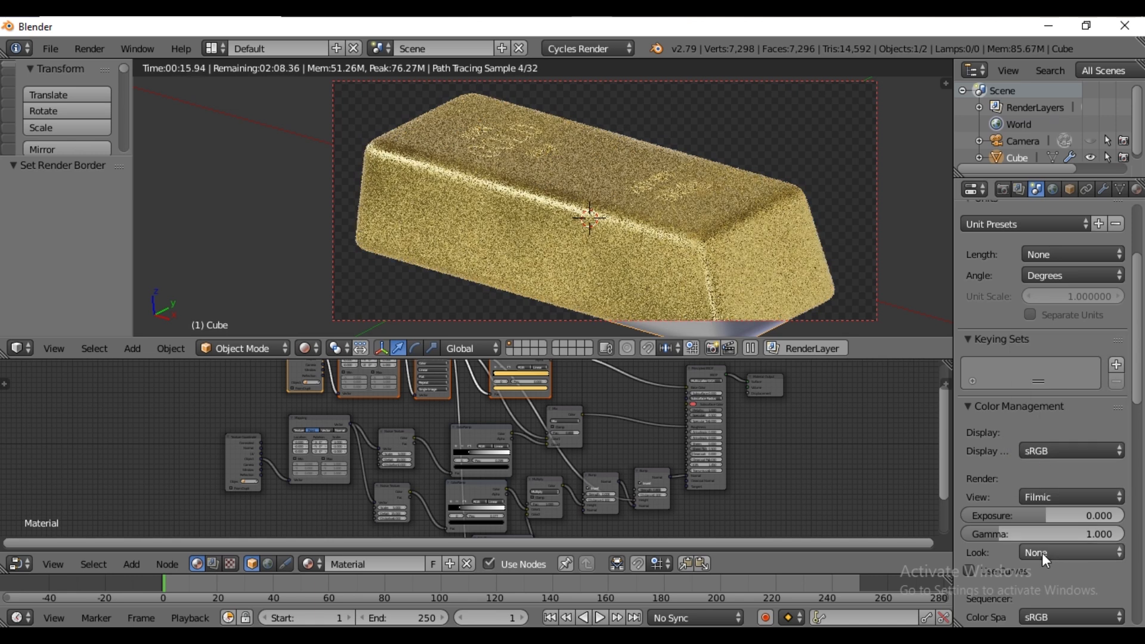
click(1043, 552)
click(1023, 495)
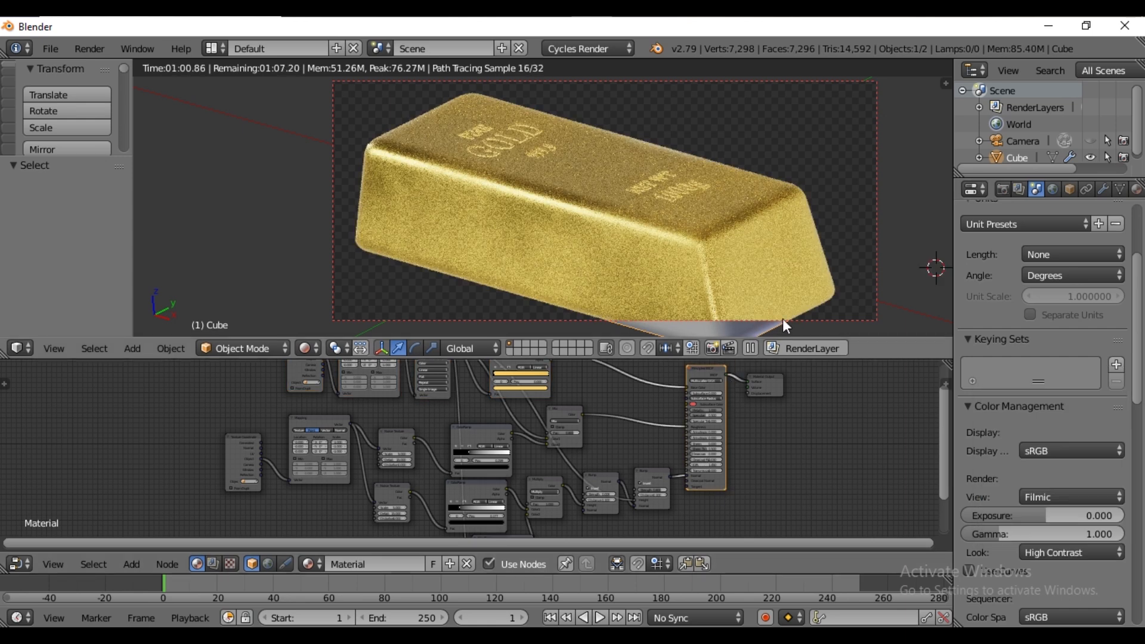
scroll(796, 266, down, 2)
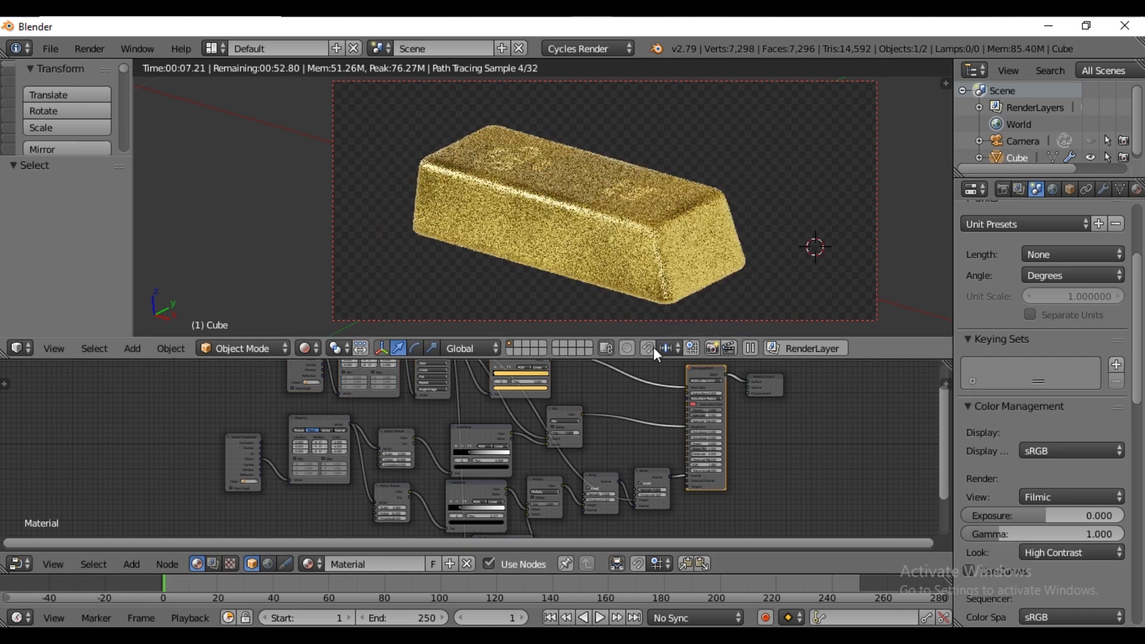